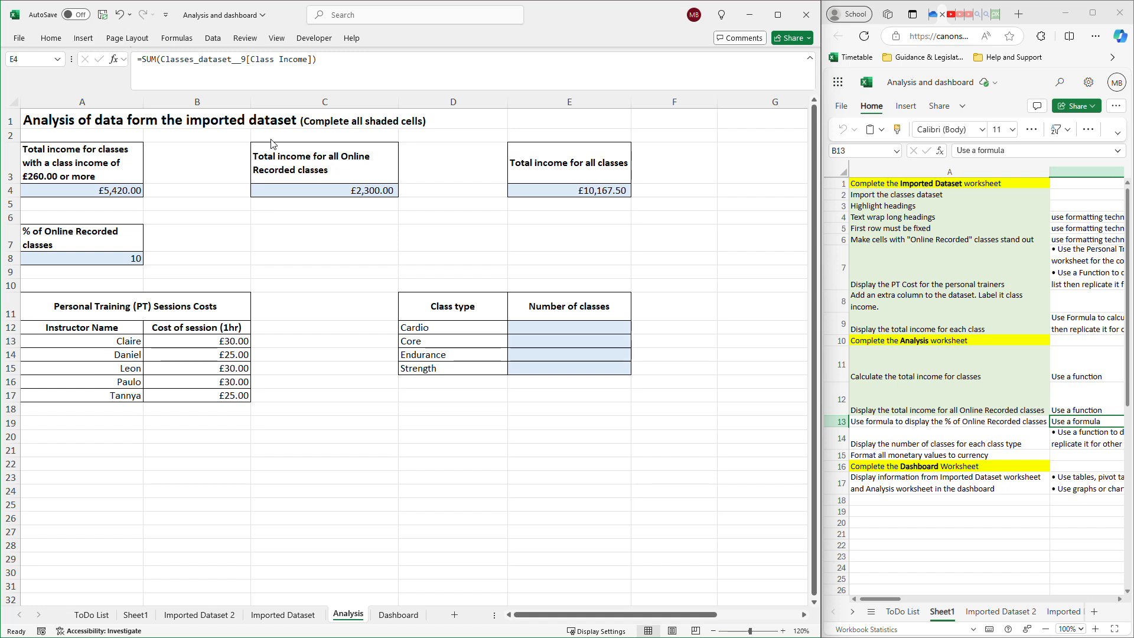
Check the percentage task and its formula in Analysis cell A8, and examine the Online Recorded classes in Imported Dataset 2.
click(923, 423)
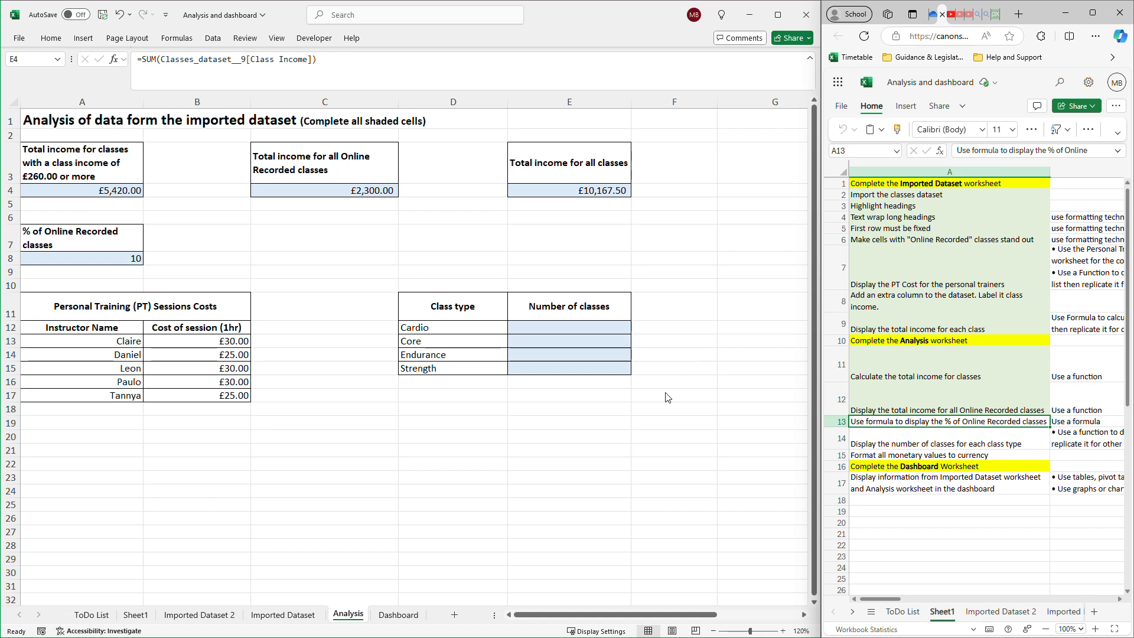
click(127, 260)
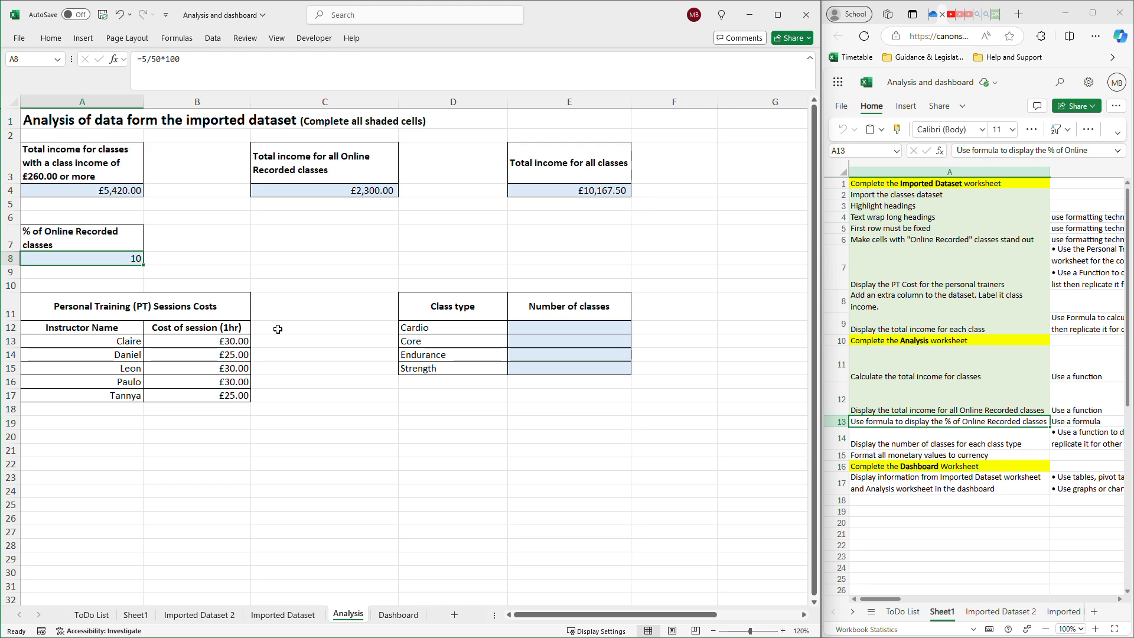
click(218, 616)
scroll(269, 392, up, 8)
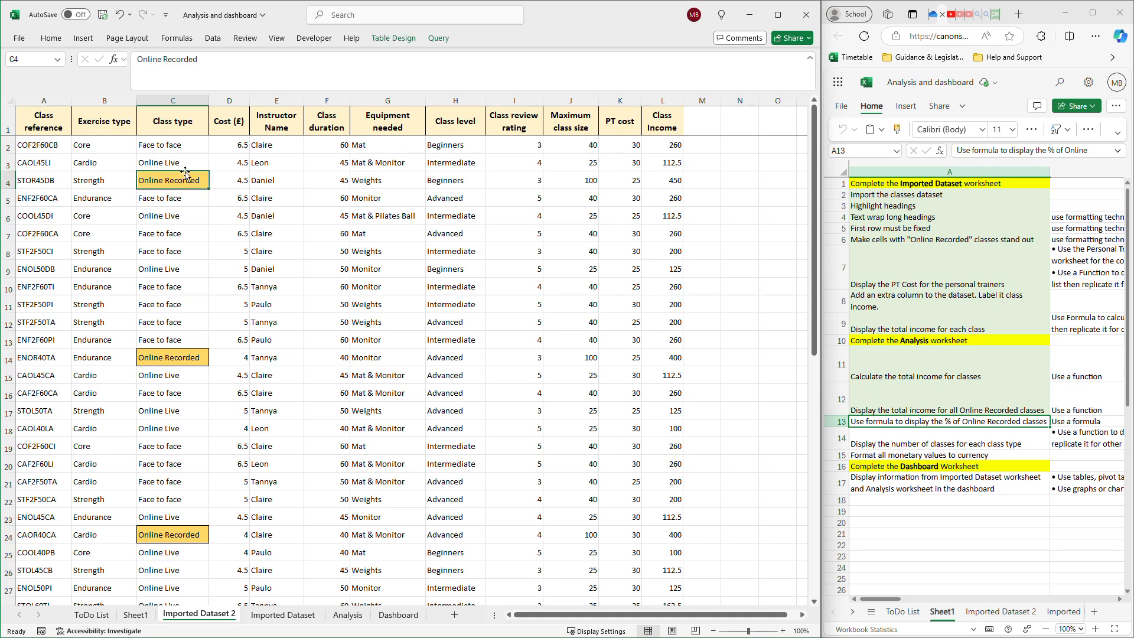
mouse_move(187, 146)
mouse_down()
mouse_move(188, 375)
mouse_move(173, 152)
mouse_up()
click(166, 180)
scroll(170, 217, down, 1)
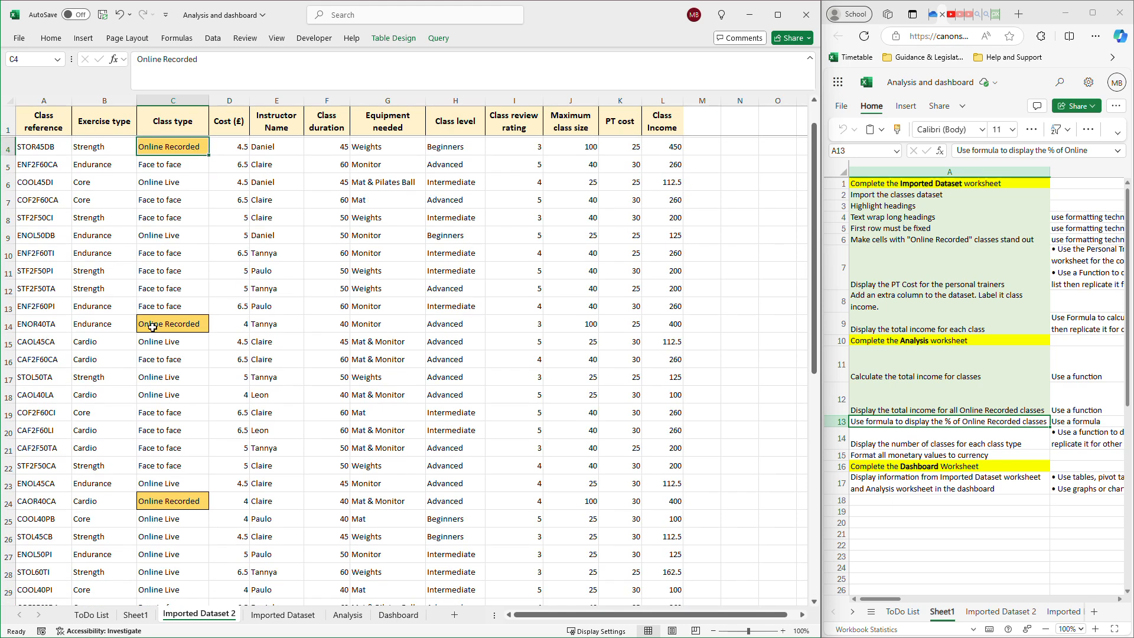
scroll(164, 328, down, 1)
scroll(168, 336, up, 2)
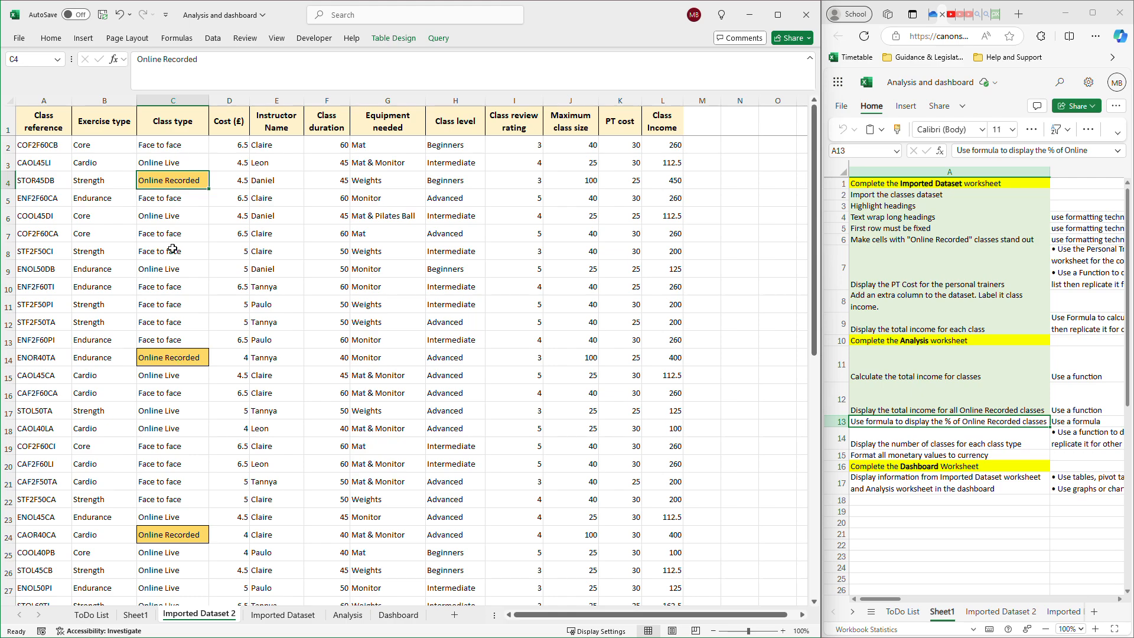
scroll(170, 372, down, 8)
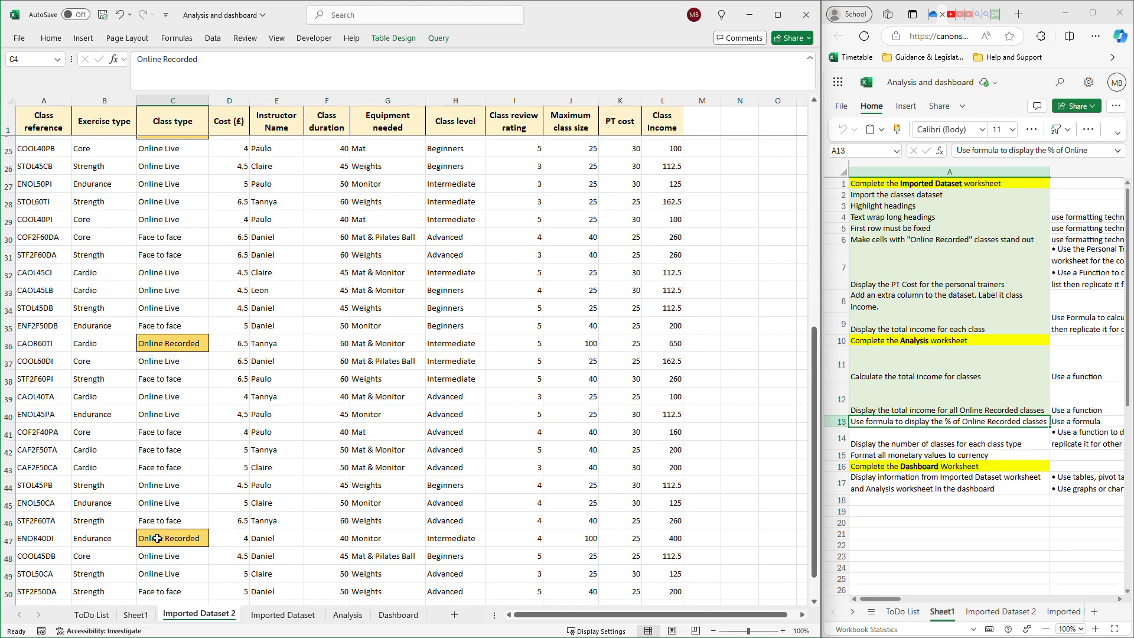
scroll(157, 520, down, 2)
scroll(156, 516, up, 2)
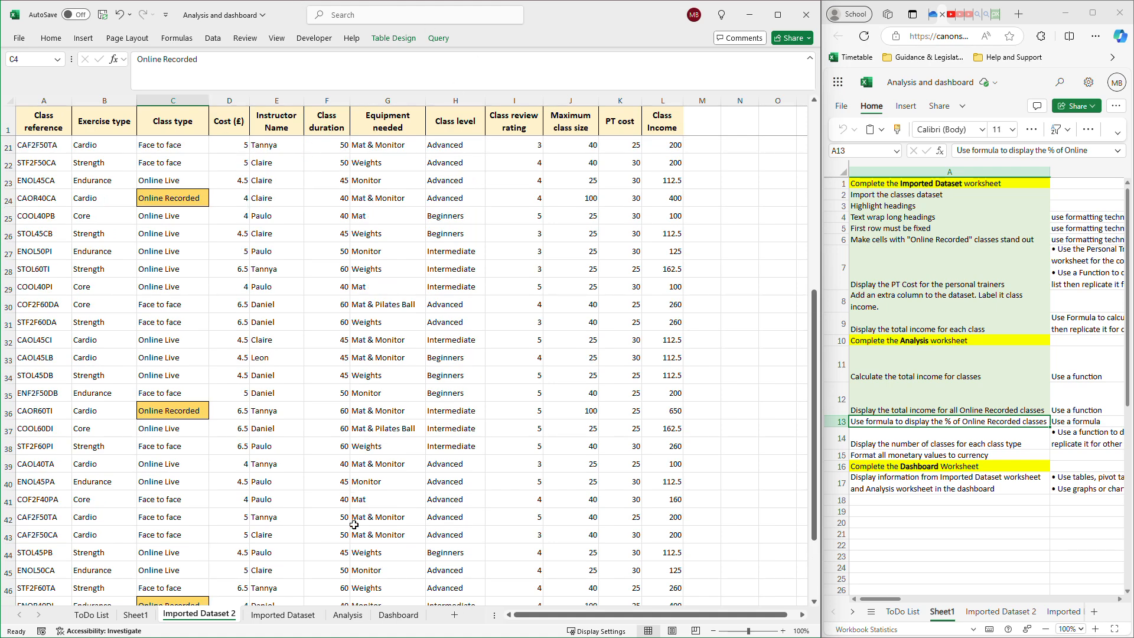
Compare the percentage formula in Analysis cell A8 with the class rows down to row 51 in Imported Dataset 2.
click(348, 619)
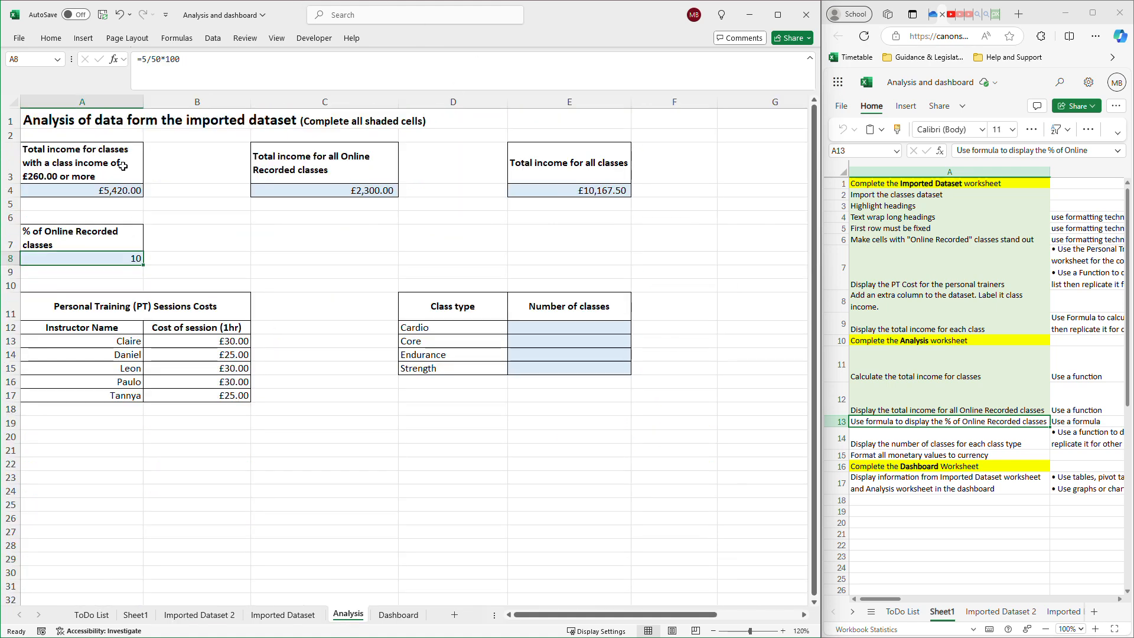
double_click(129, 258)
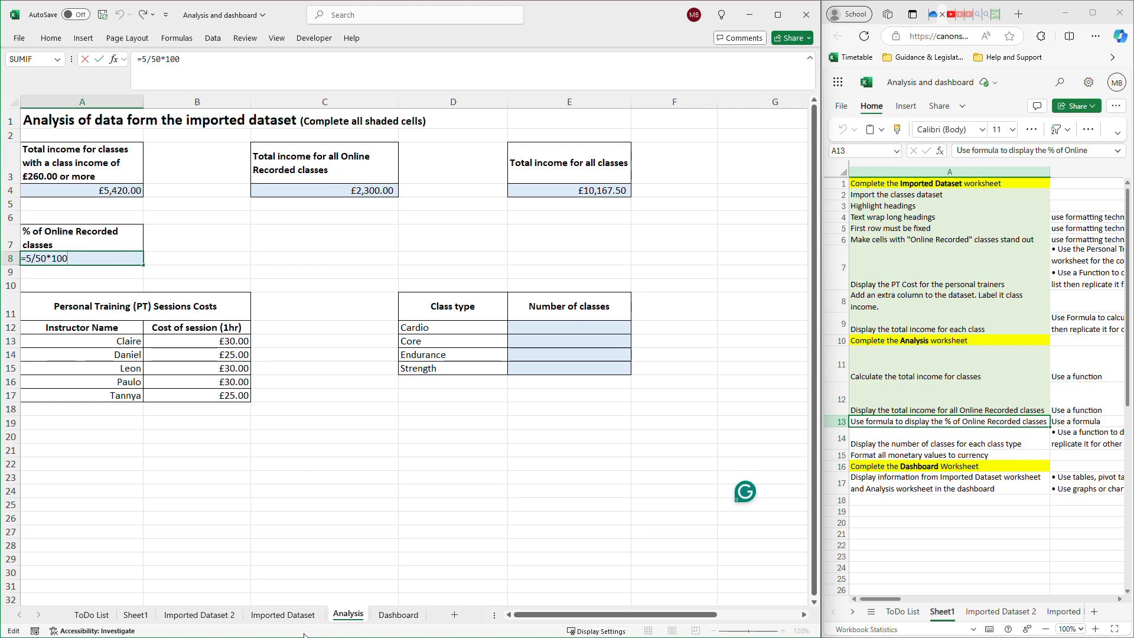
click(222, 616)
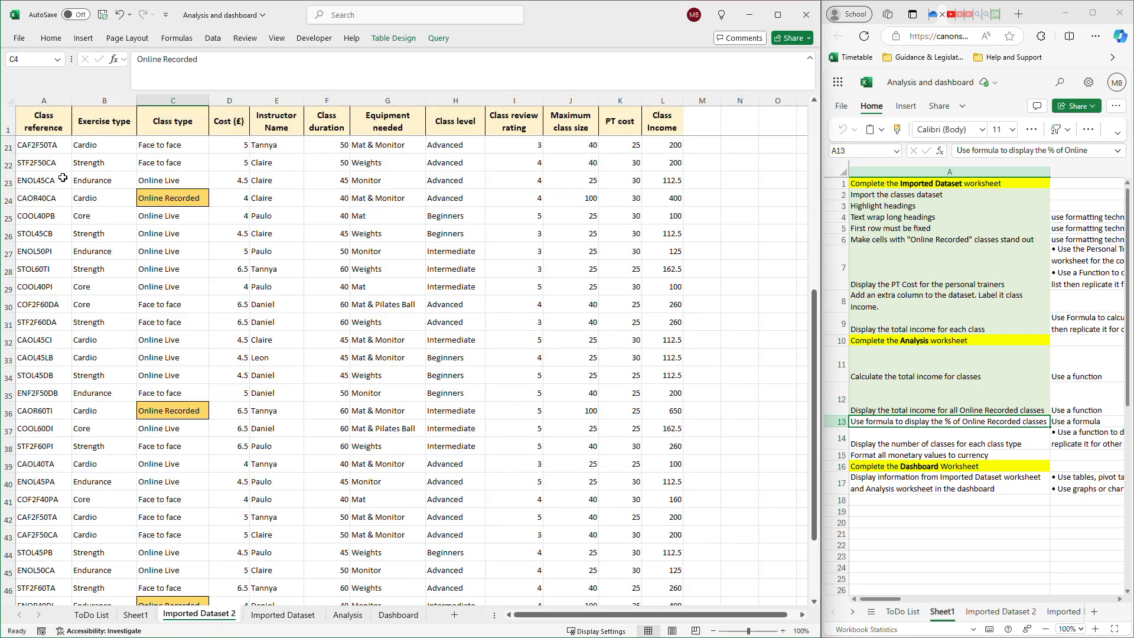
scroll(48, 483, down, 4)
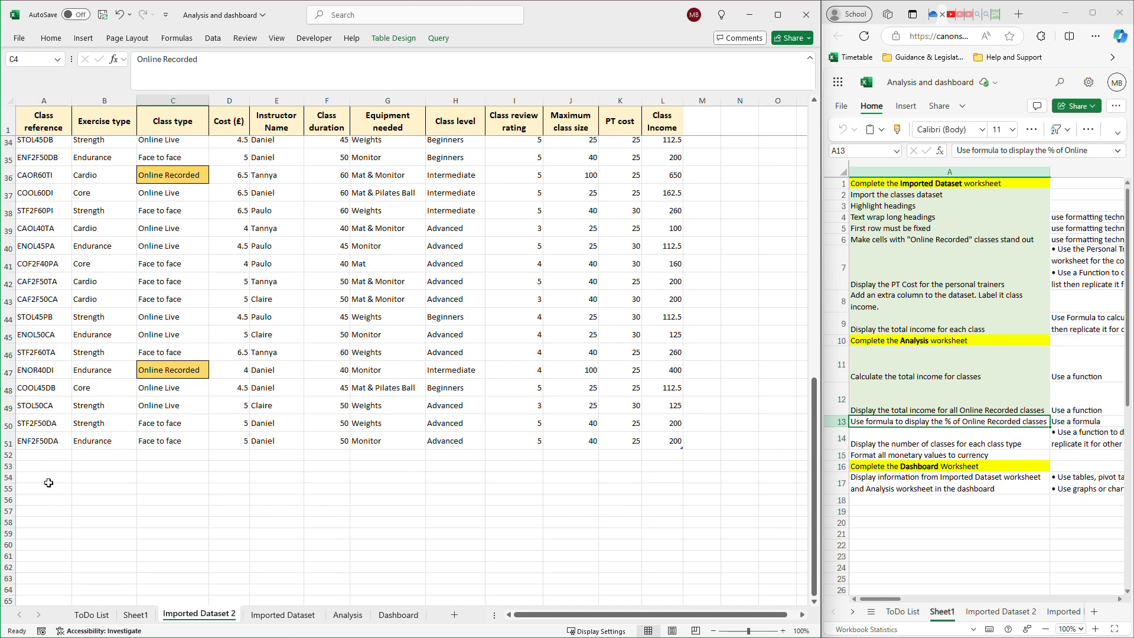
click(9, 442)
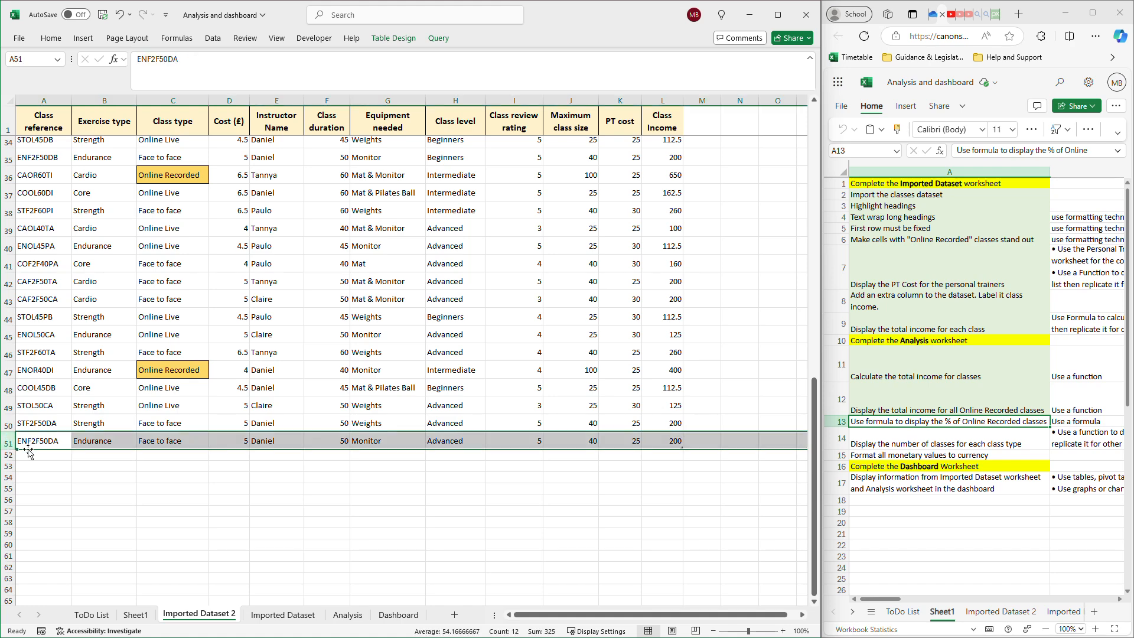
scroll(29, 452, up, 3)
scroll(30, 452, up, 8)
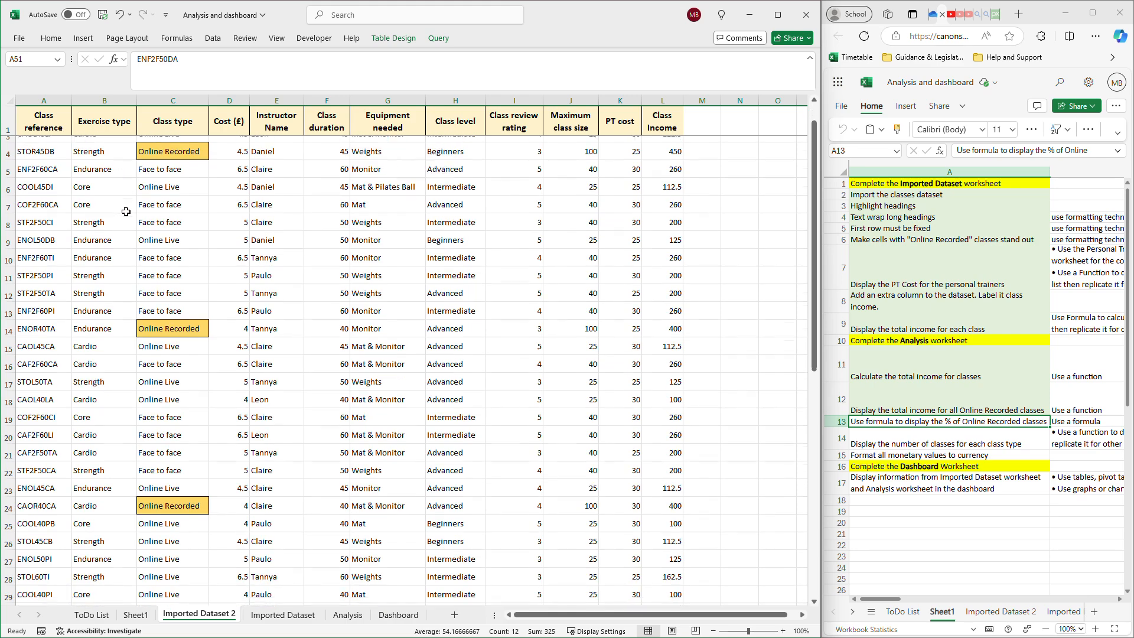
scroll(115, 191, down, 6)
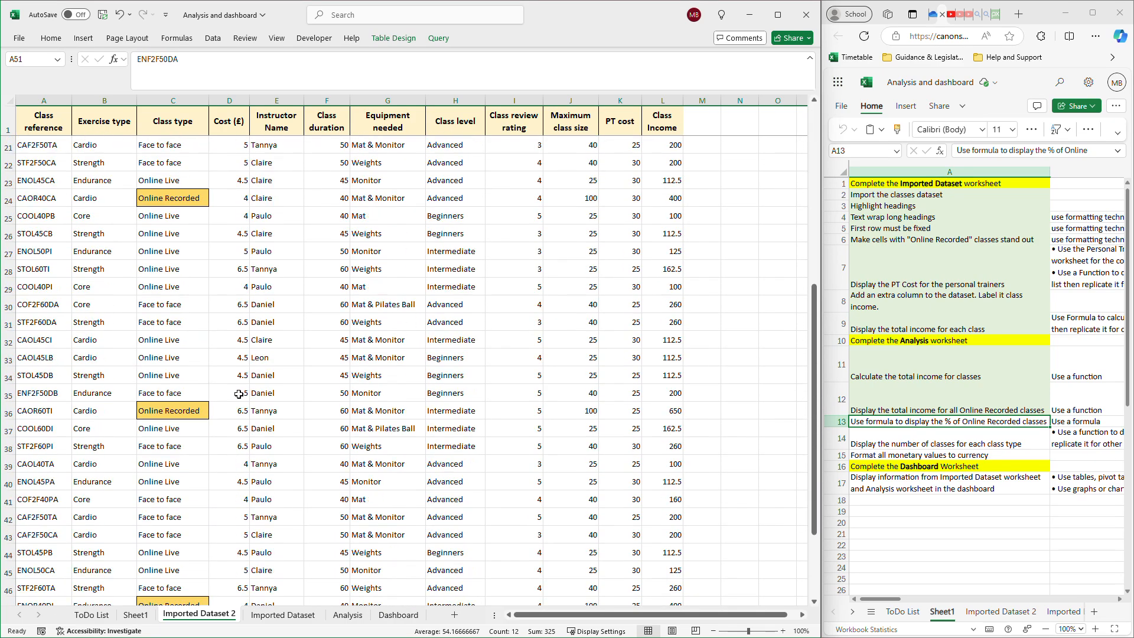
Review the formula =5/50*100 for the percentage of Online Recorded classes in cell A8 of the Analysis sheet.
click(345, 619)
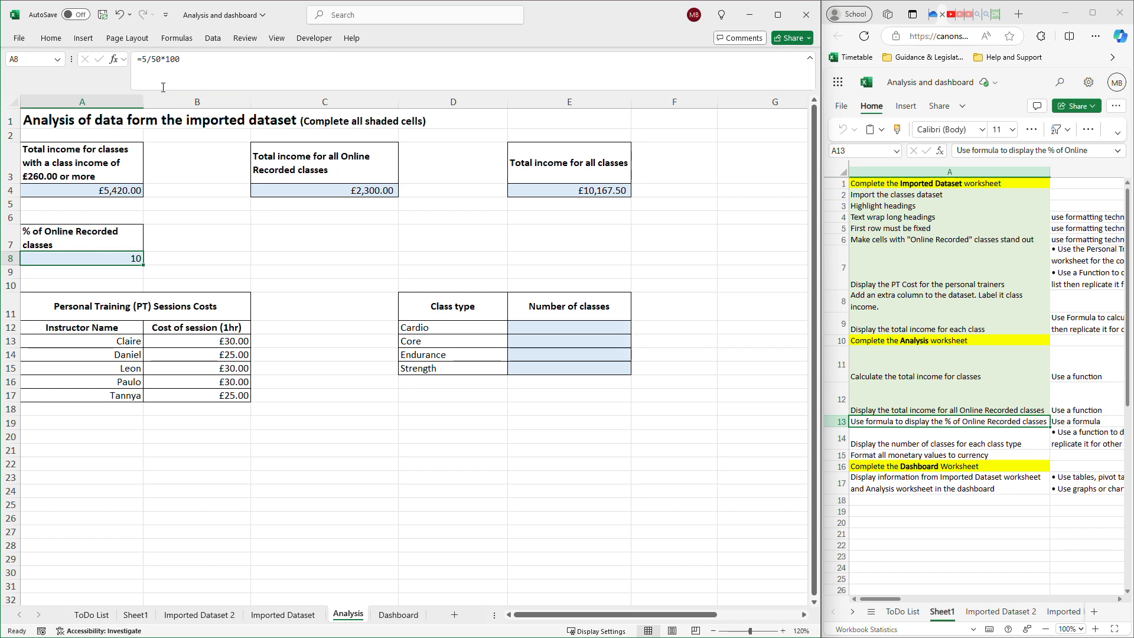
drag(190, 62, 142, 61)
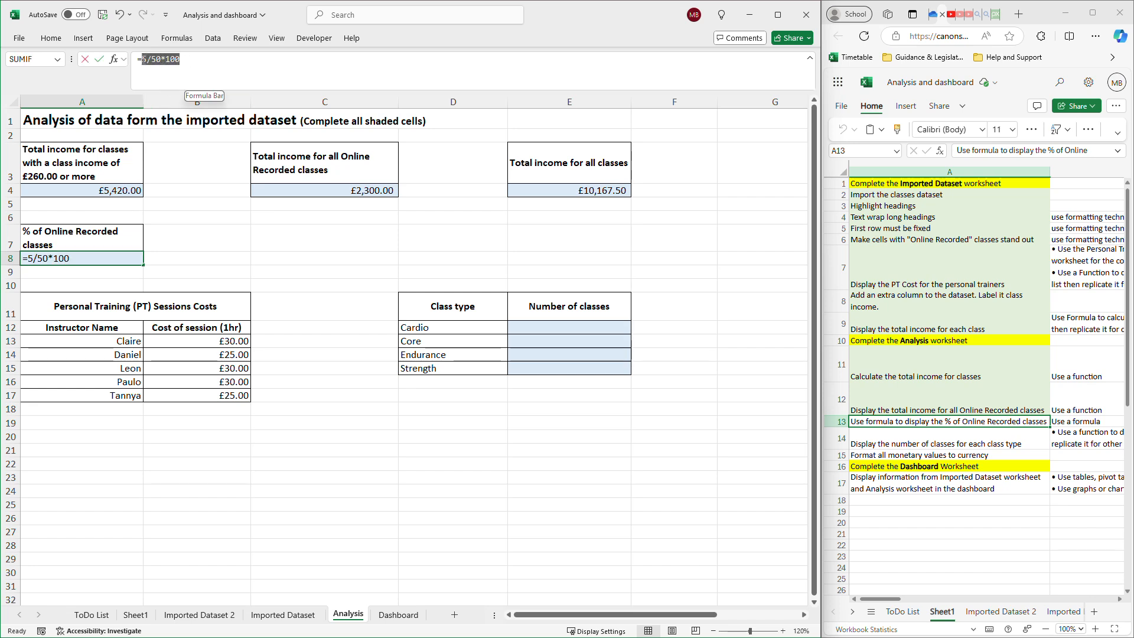
click(98, 257)
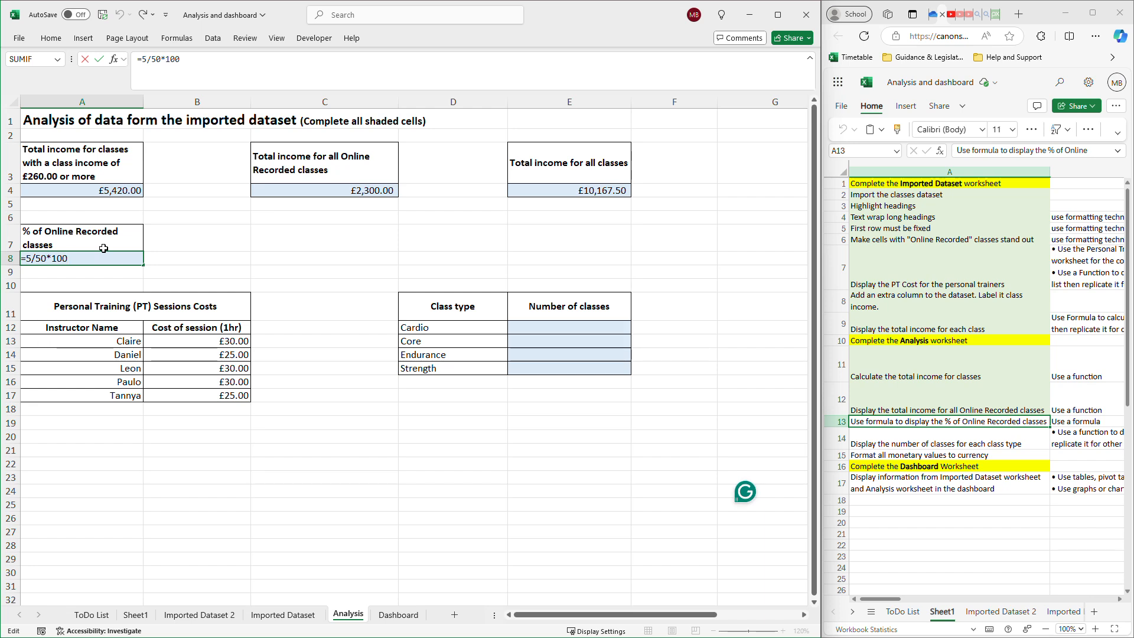
key(Return)
key(Return)
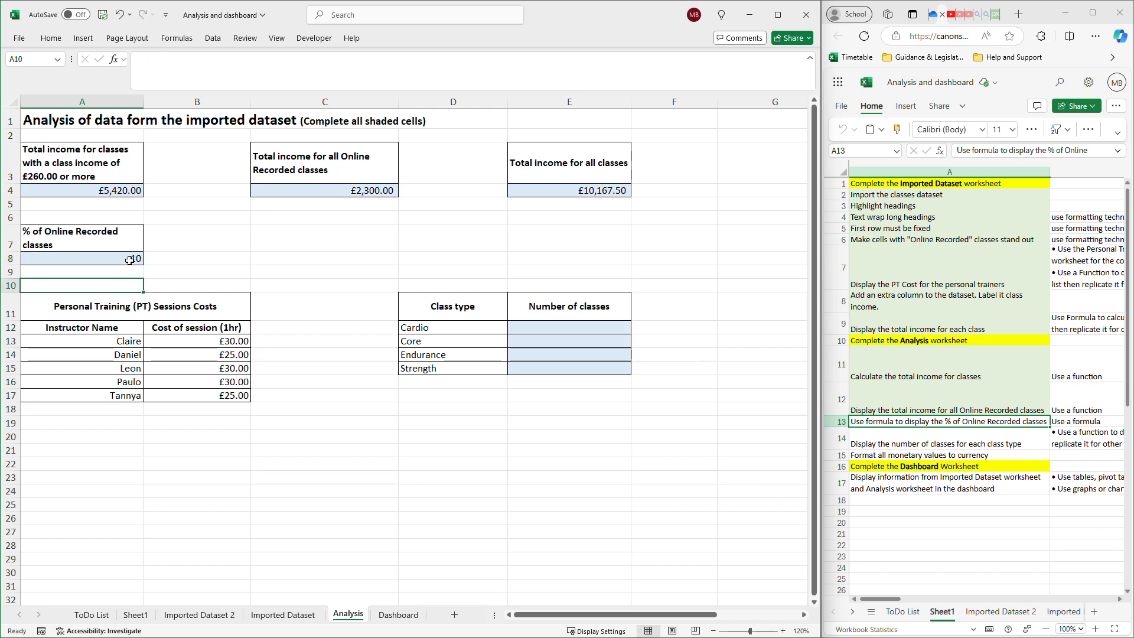
click(130, 259)
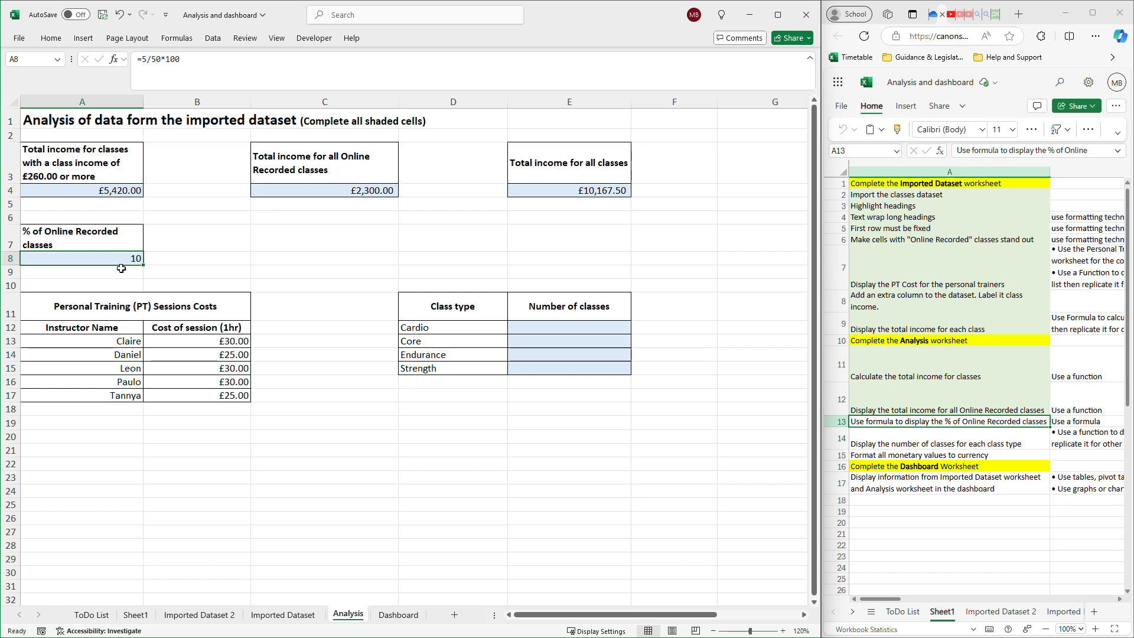
click(214, 69)
drag(181, 59, 149, 61)
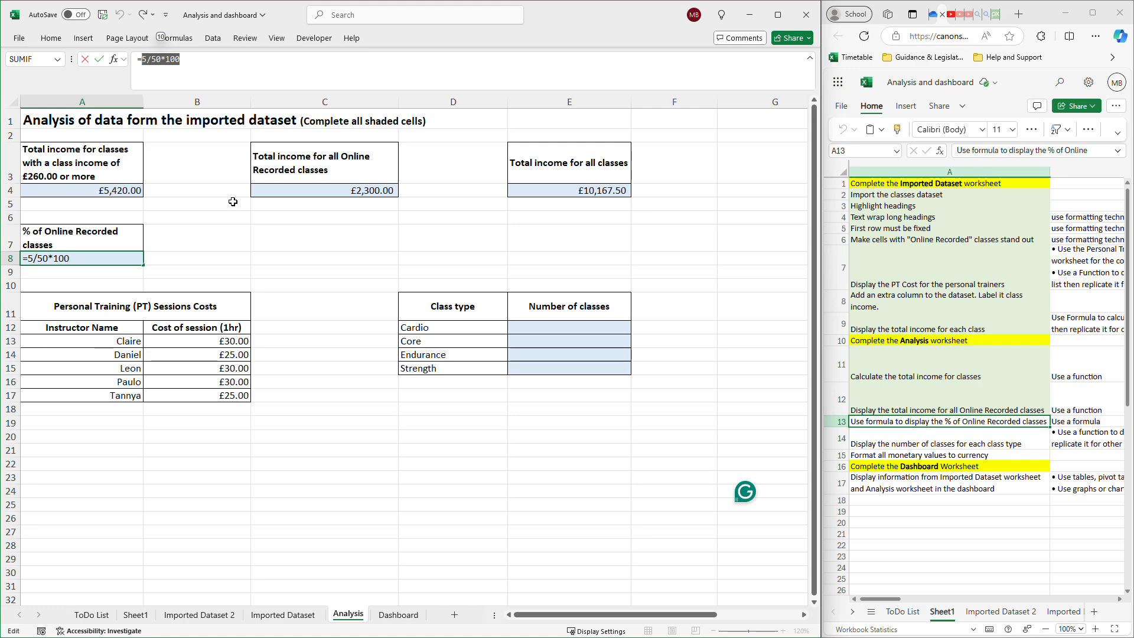
click(199, 614)
scroll(318, 423, down, 12)
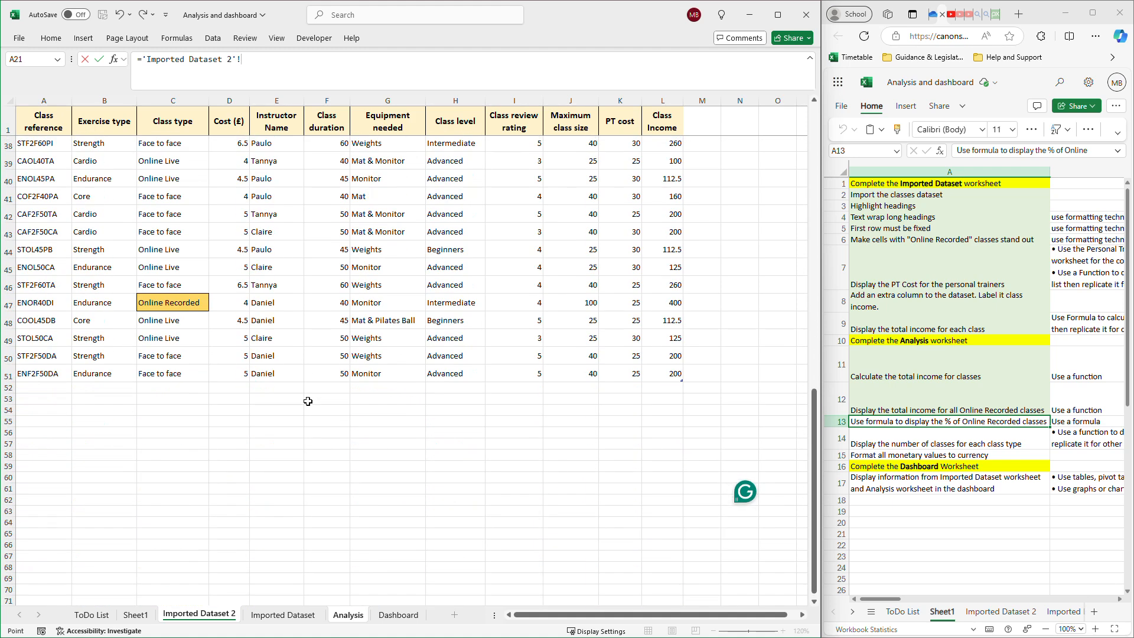
click(95, 388)
key(Escape)
click(317, 260)
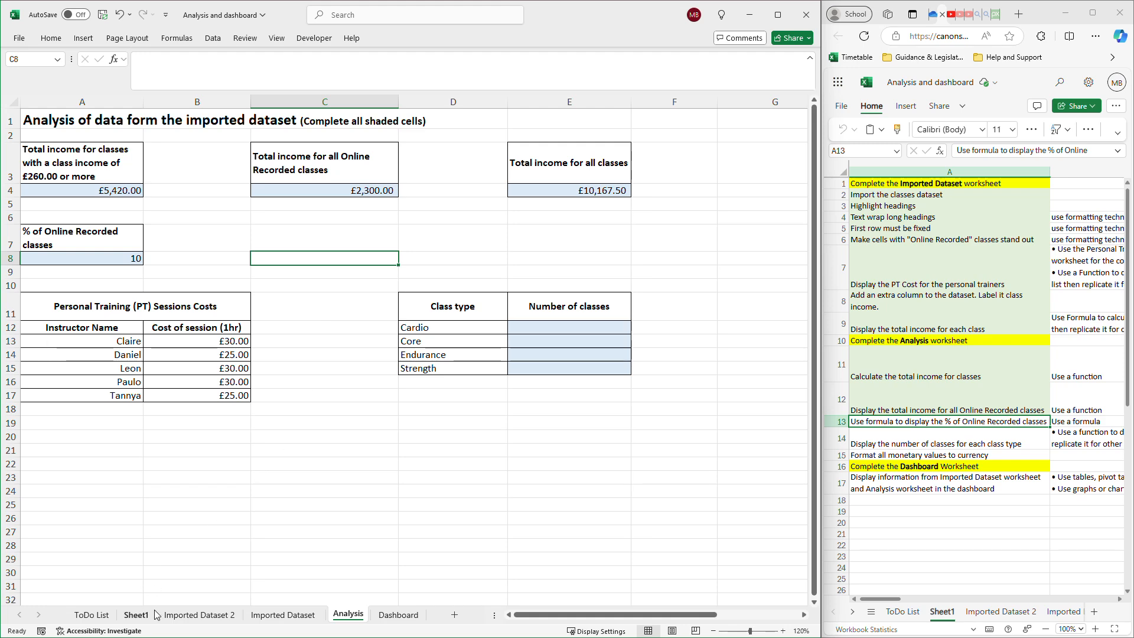
Extend the classes table in Imported Dataset 2 by one row to include row 52.
click(199, 615)
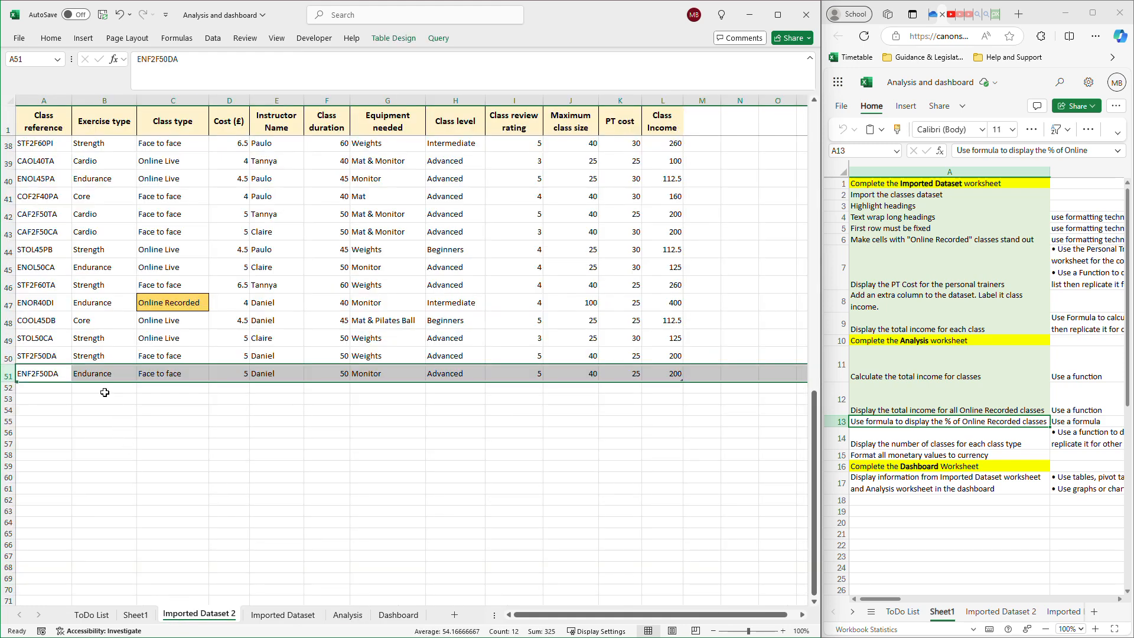
click(665, 444)
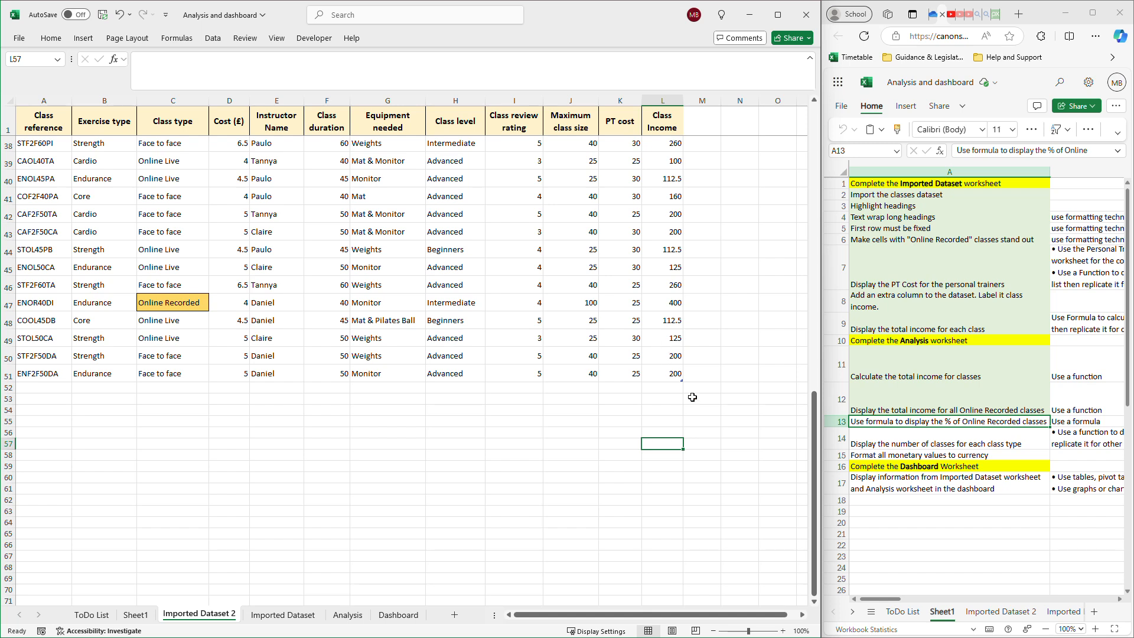
drag(684, 382, 683, 394)
Enter exercise type Speed, class type Online and cost 10 for the new class in row 52.
click(79, 389)
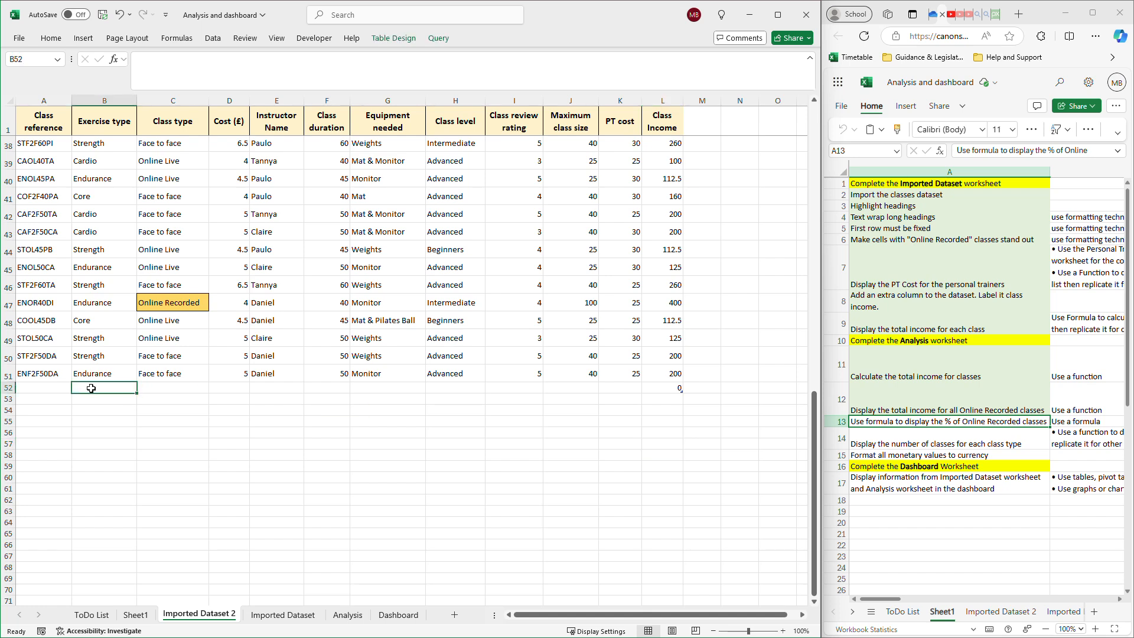
text(Speed)
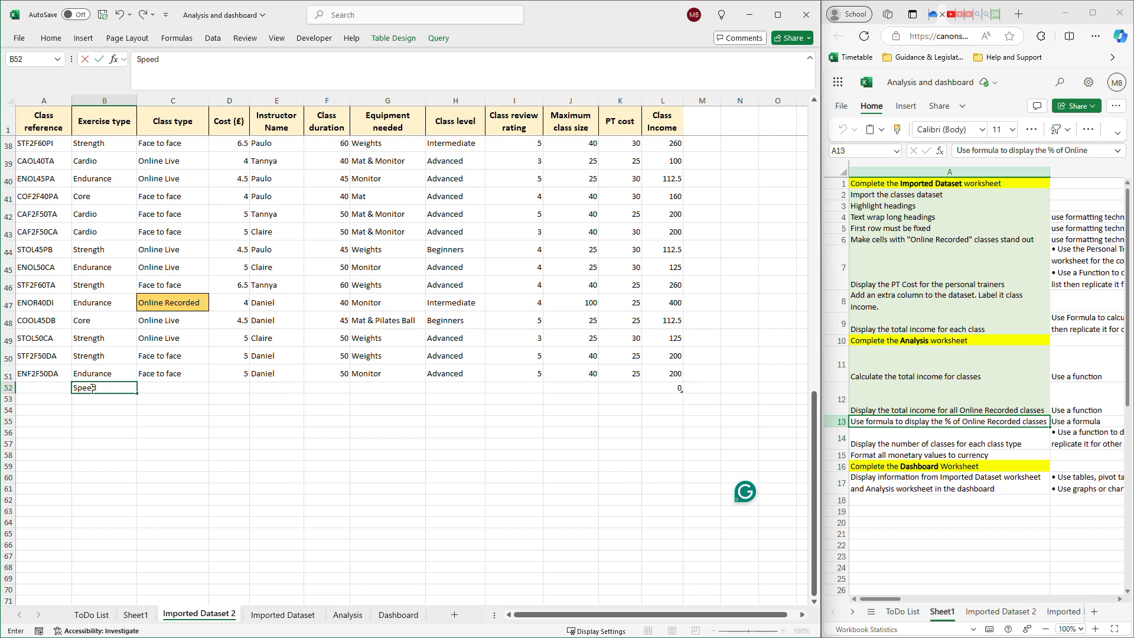
click(187, 393)
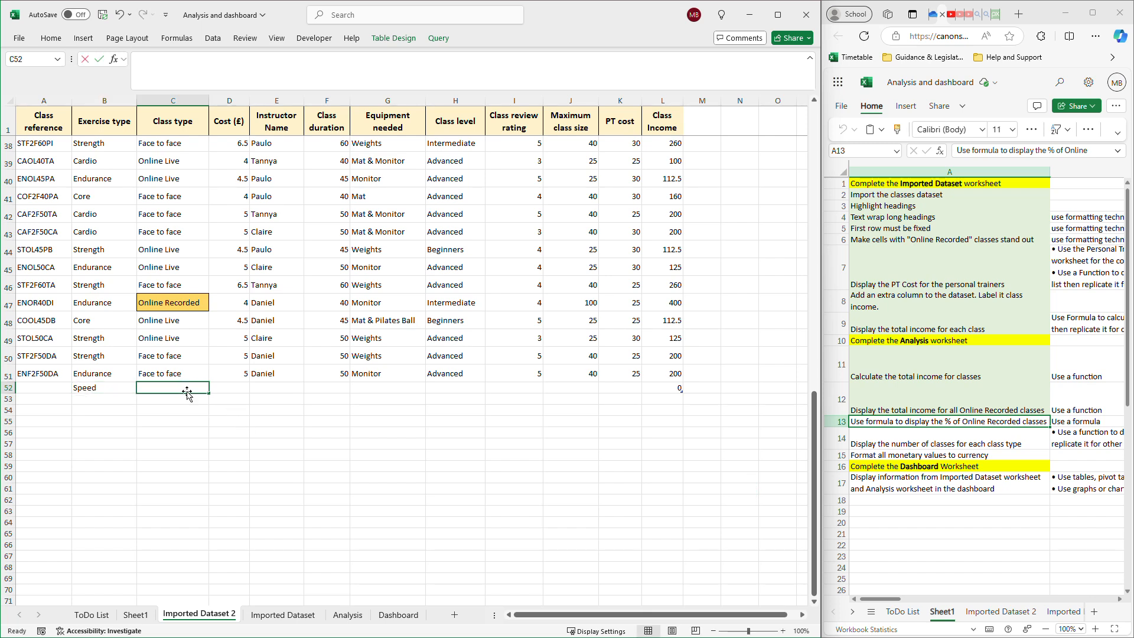
text(Online)
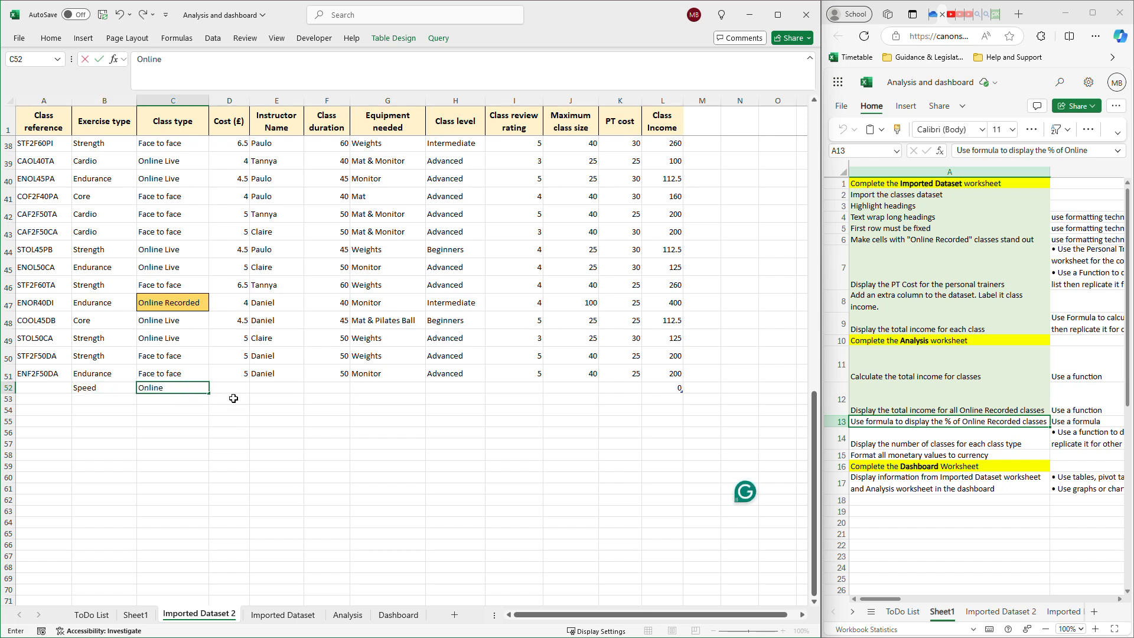
click(237, 388)
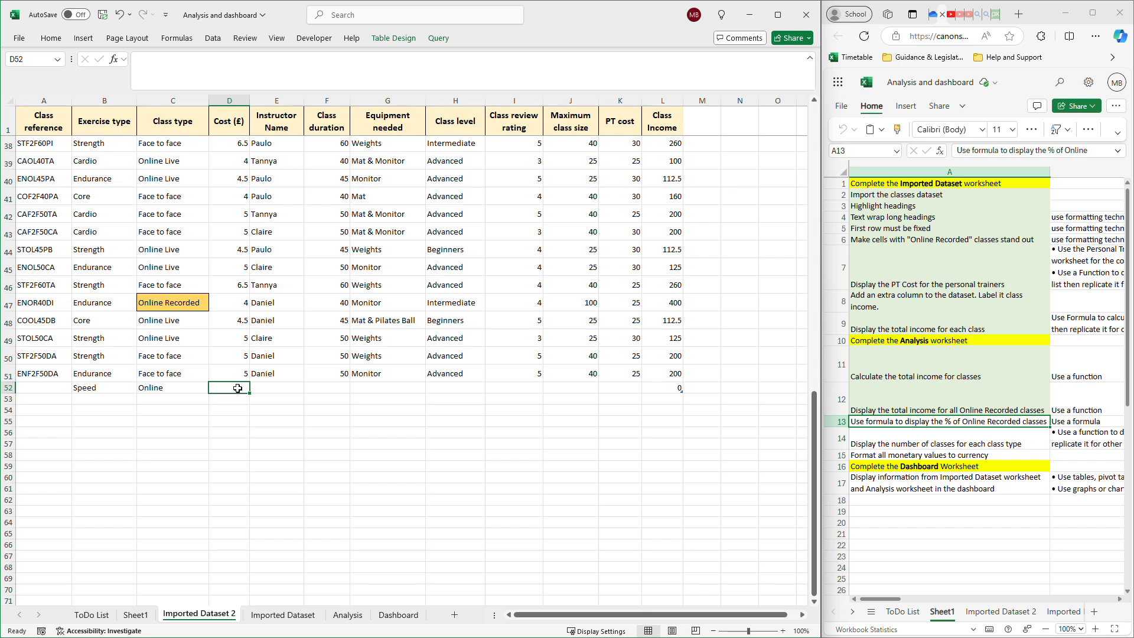
text(10)
Enter the instructor's name, class duration 45 and equipment None for the new class in row 52.
click(273, 388)
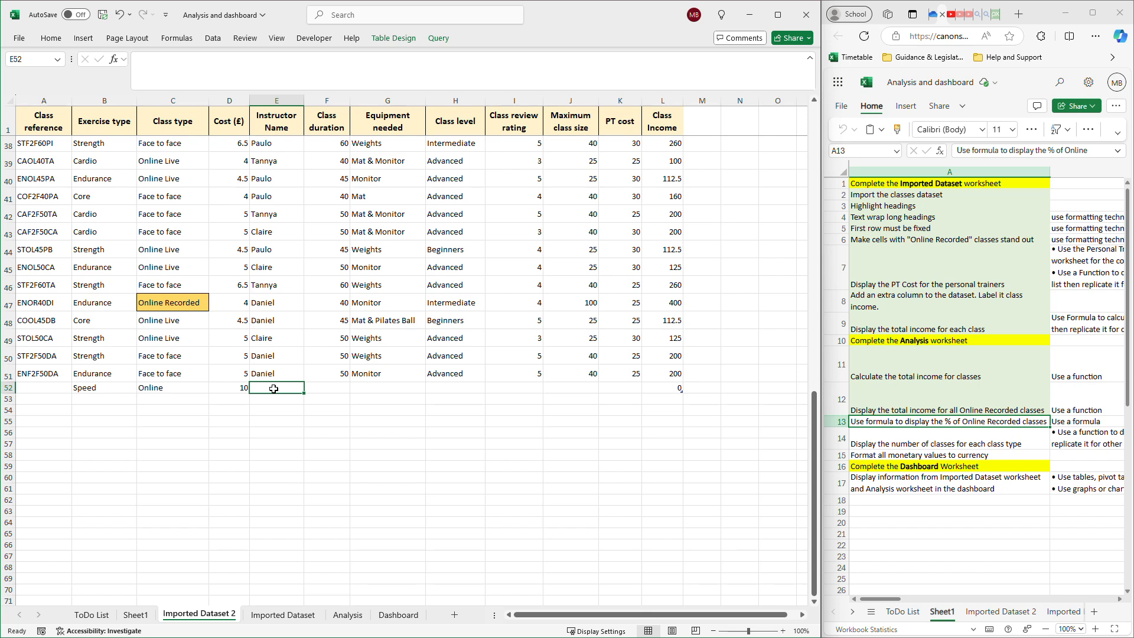
text(Tannya)
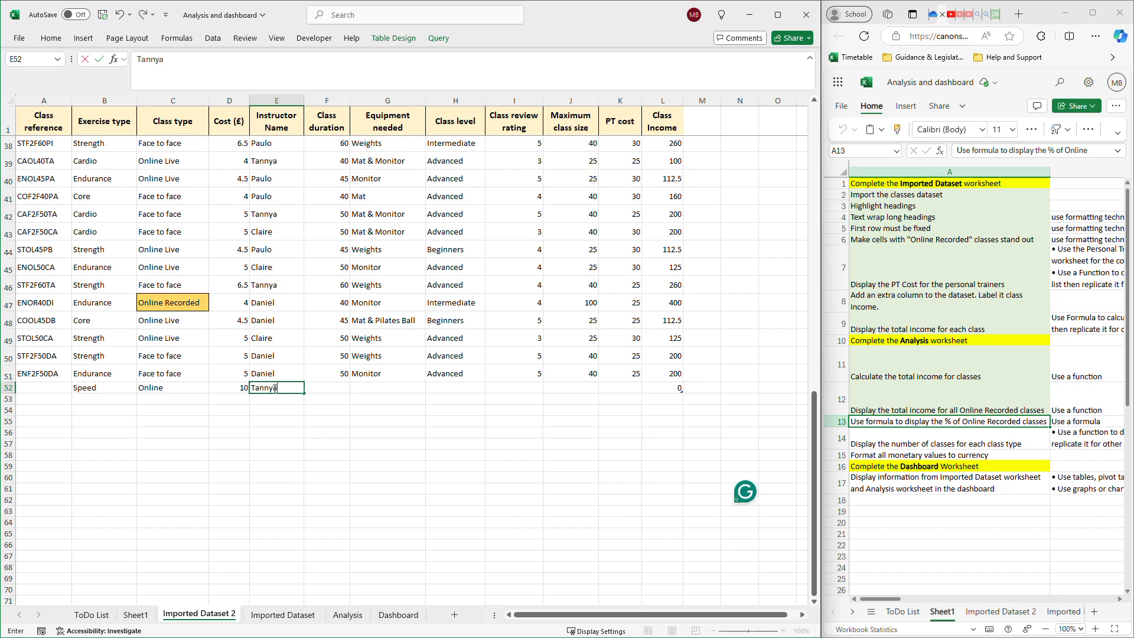
click(320, 390)
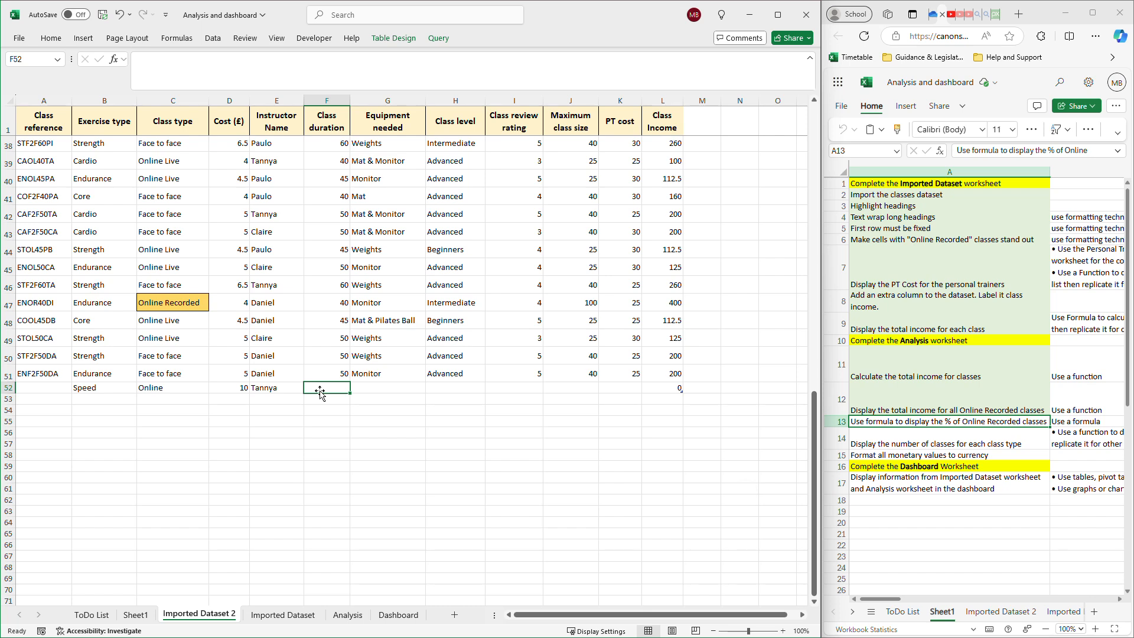
text(45)
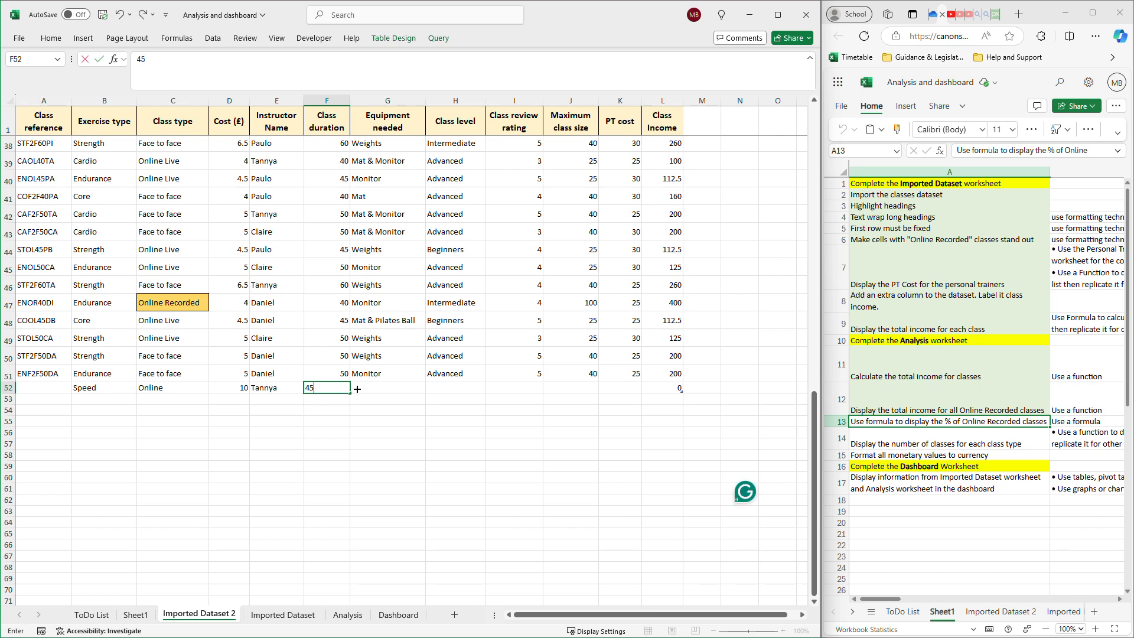
click(375, 385)
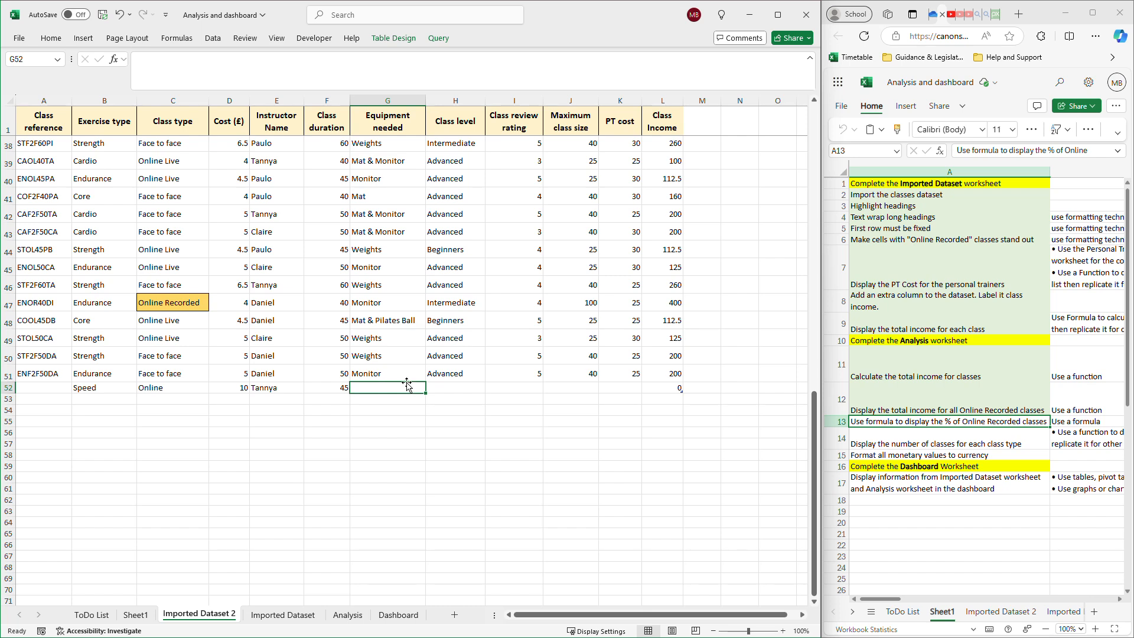
text(None)
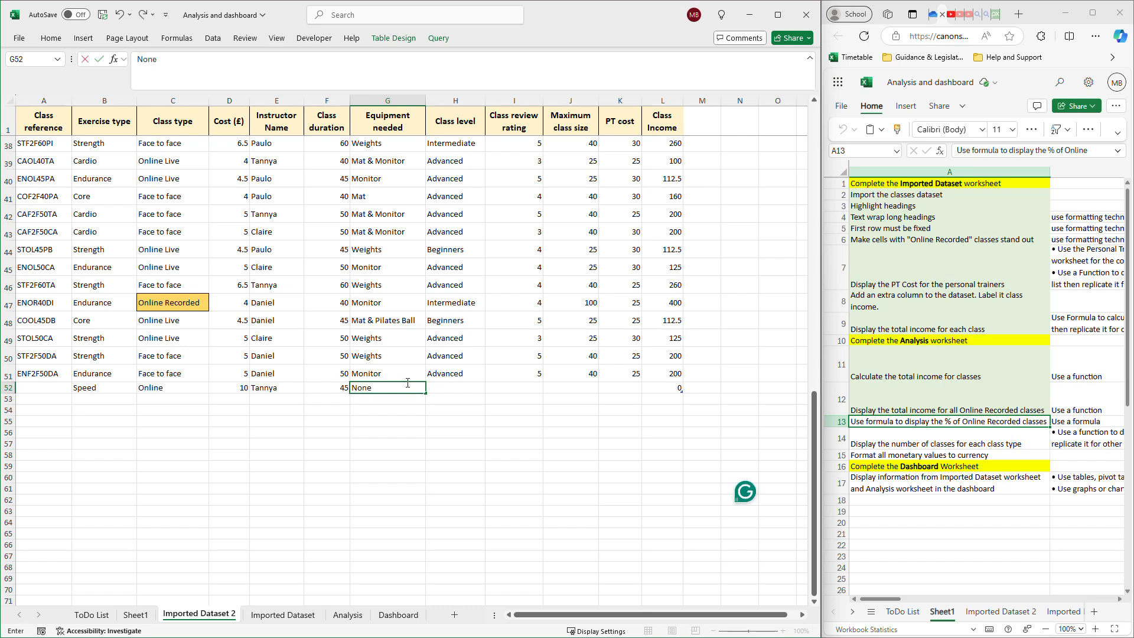
Enter class level Advanced, review rating 5 and maximum class size 39 in row 52, and check its Class Income formula.
click(441, 386)
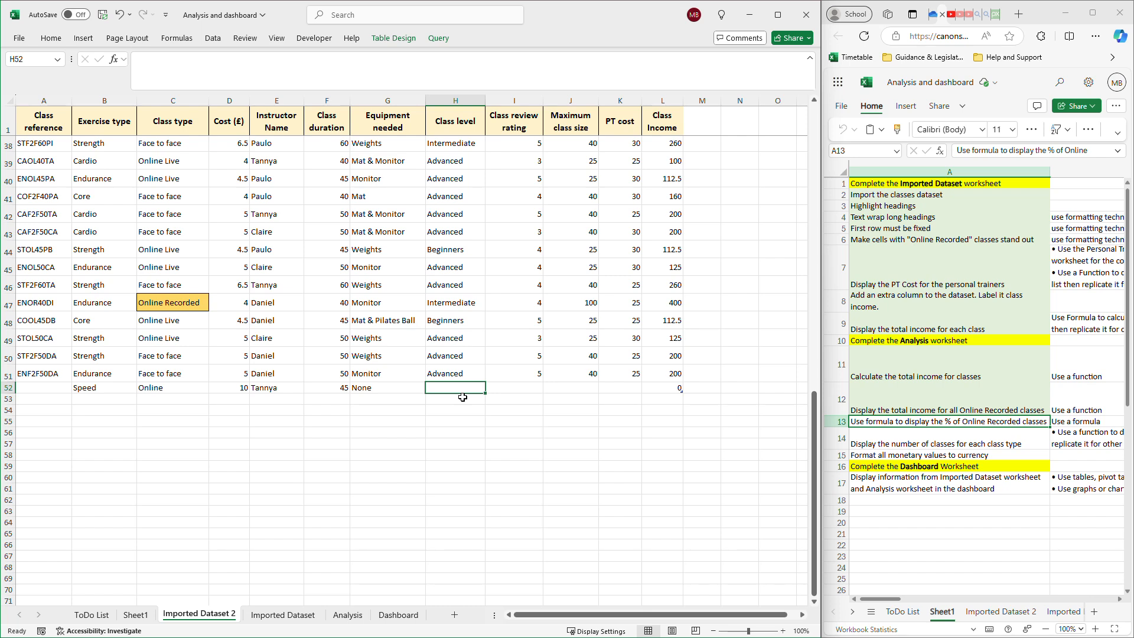
text(Advanced)
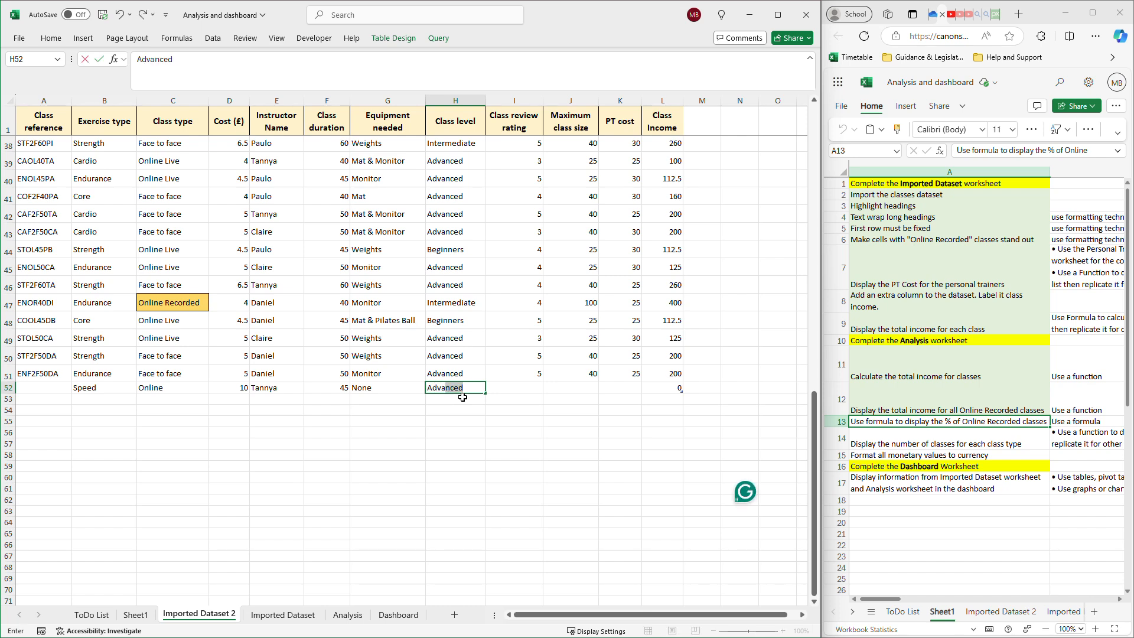
click(511, 391)
text(5)
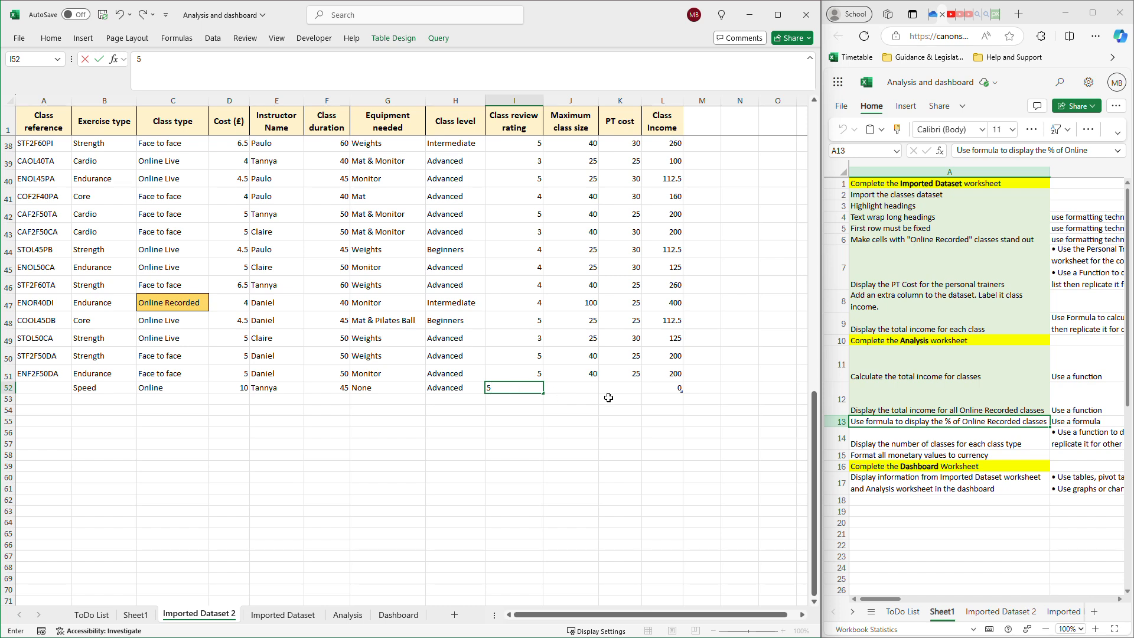
click(586, 394)
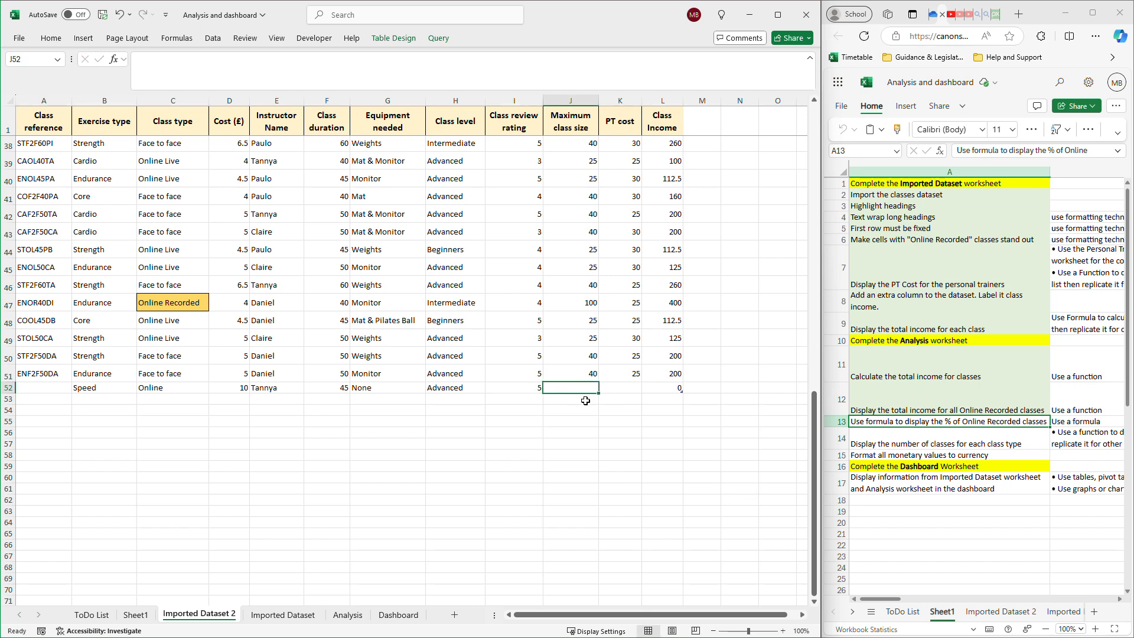
text(39)
click(613, 387)
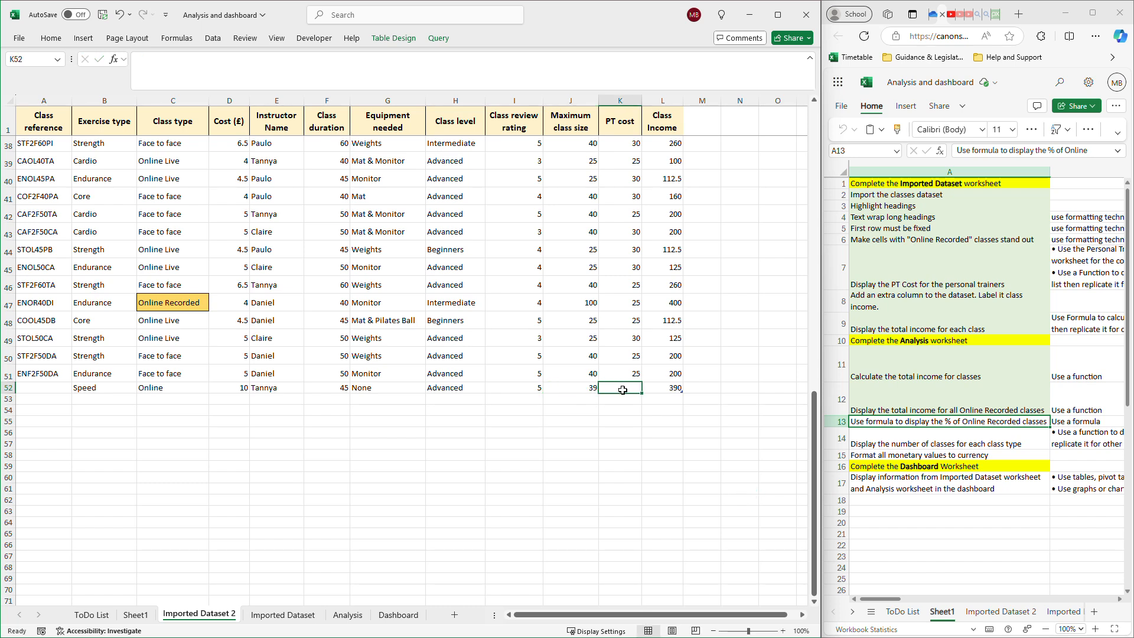
click(666, 389)
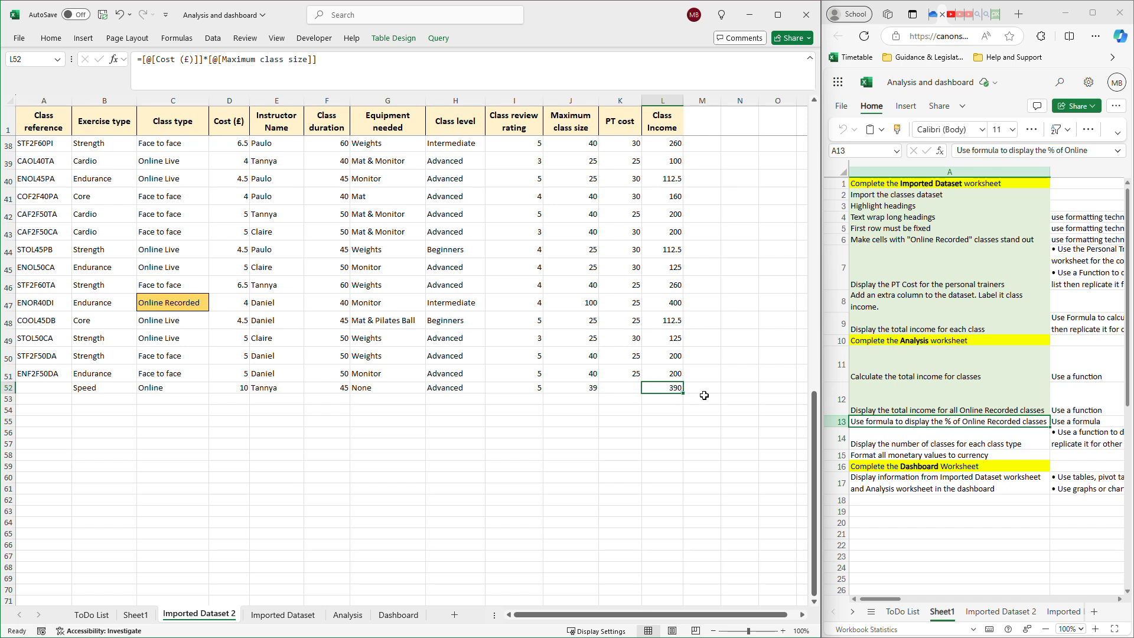
click(627, 390)
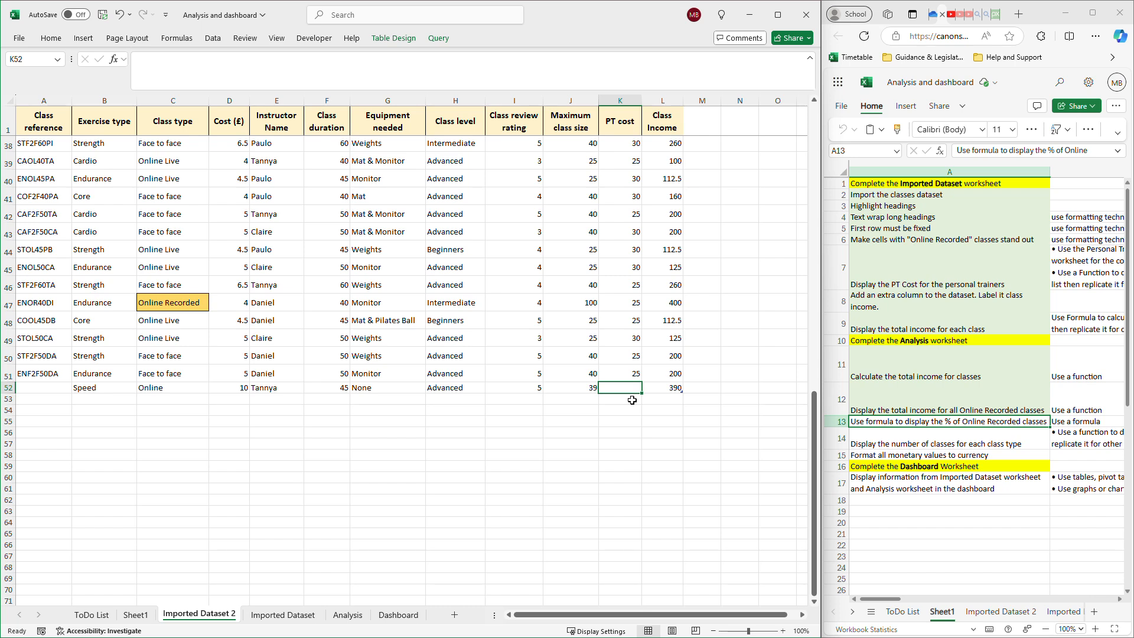
Change the class type of the new class in row 52 to Online Recorded.
click(174, 389)
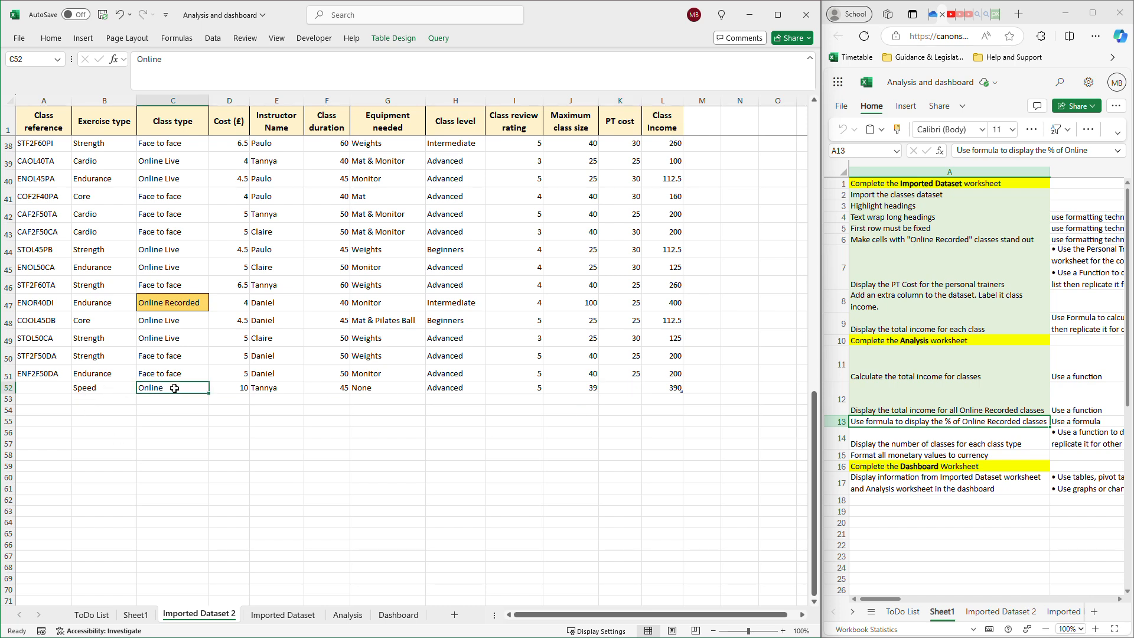
double_click(175, 389)
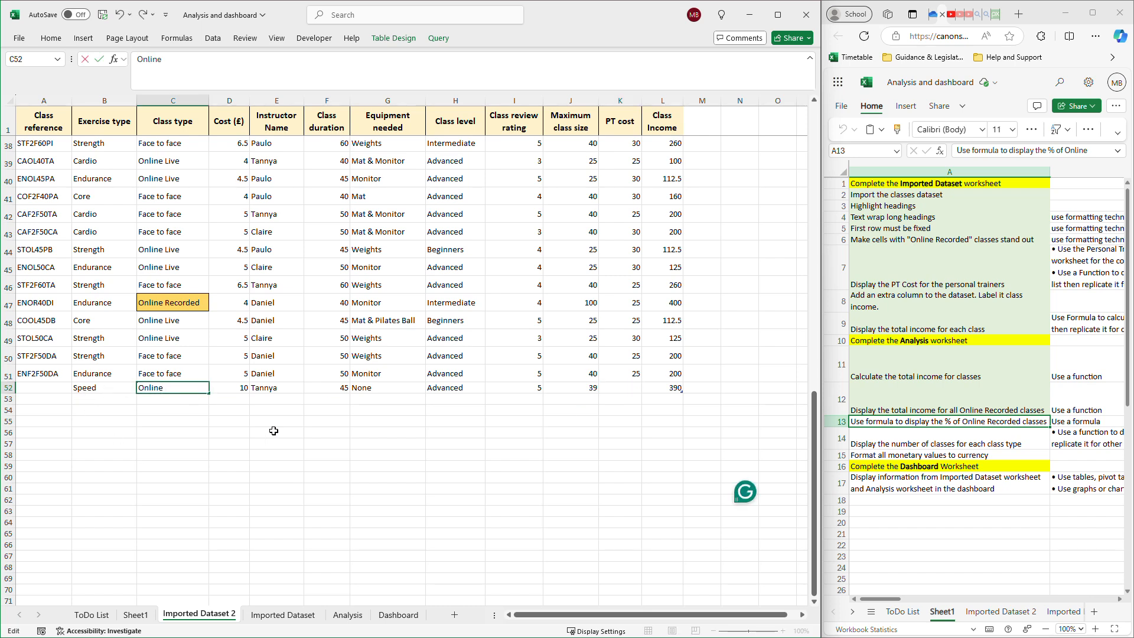
text(Recorded)
click(628, 391)
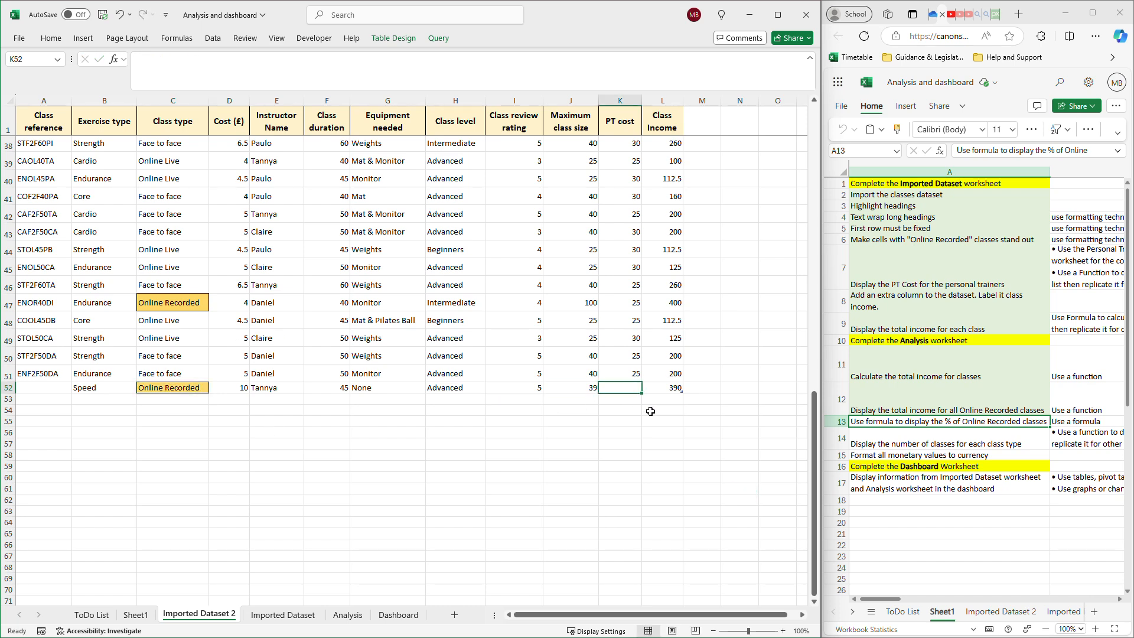
Fill the PT cost VLOOKUP formula from K51 down to K52 for the new class.
click(626, 376)
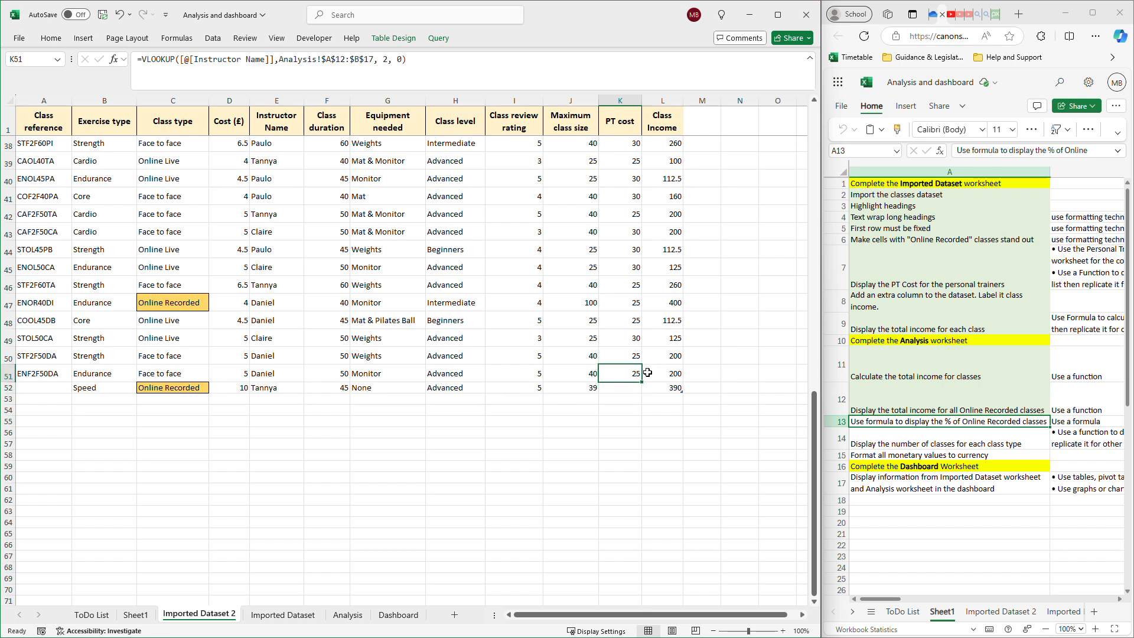
drag(643, 383, 643, 393)
click(636, 421)
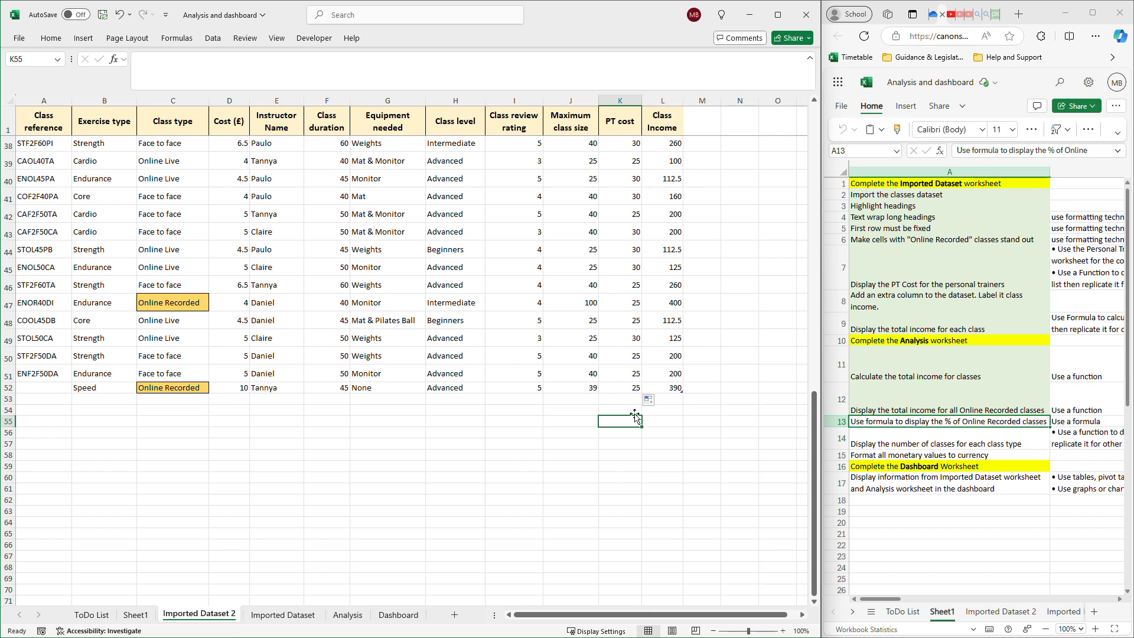
click(754, 434)
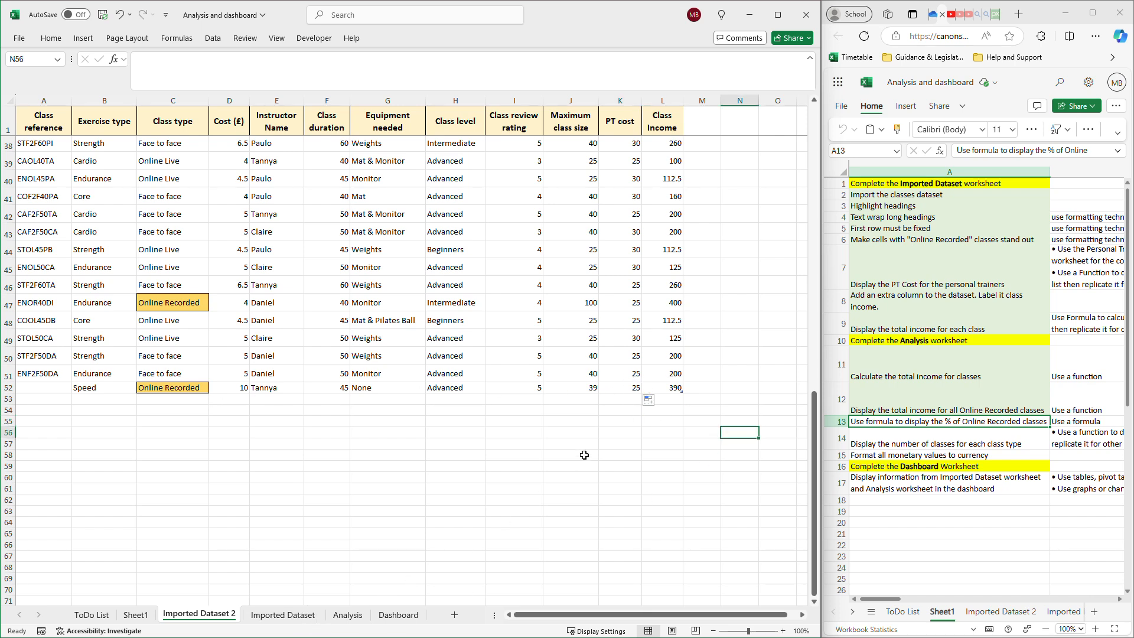
Copy the class reference from A51 into A52 and change it to ENF2F60DA.
click(51, 377)
key(ctrl+c)
click(46, 390)
key(ctrl+v)
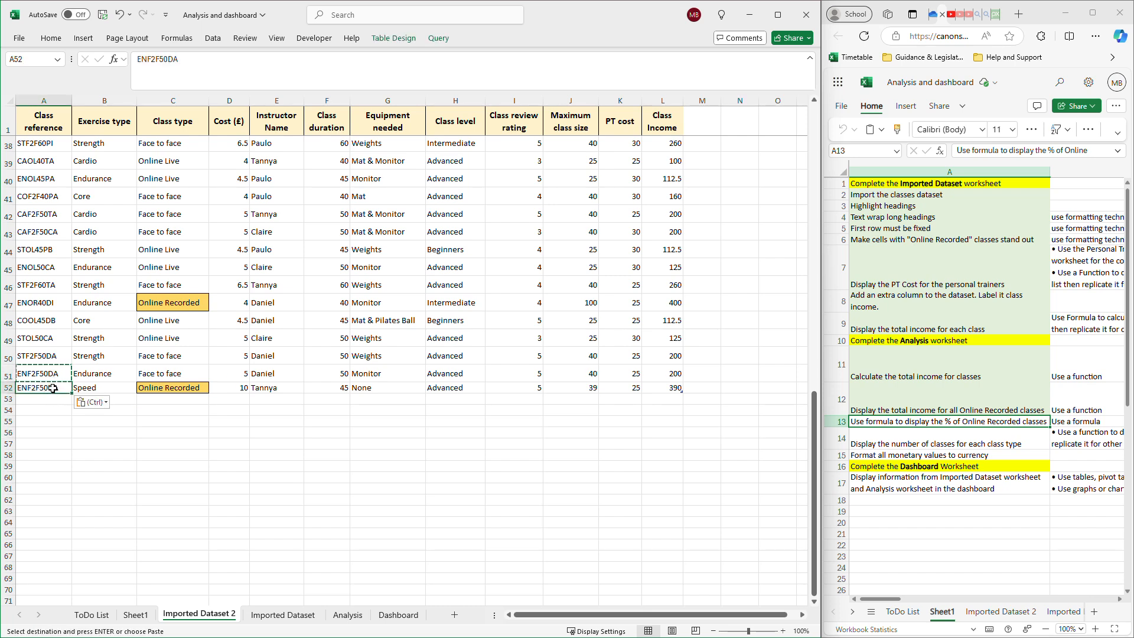
double_click(46, 390)
key(BackSpace)
text(6)
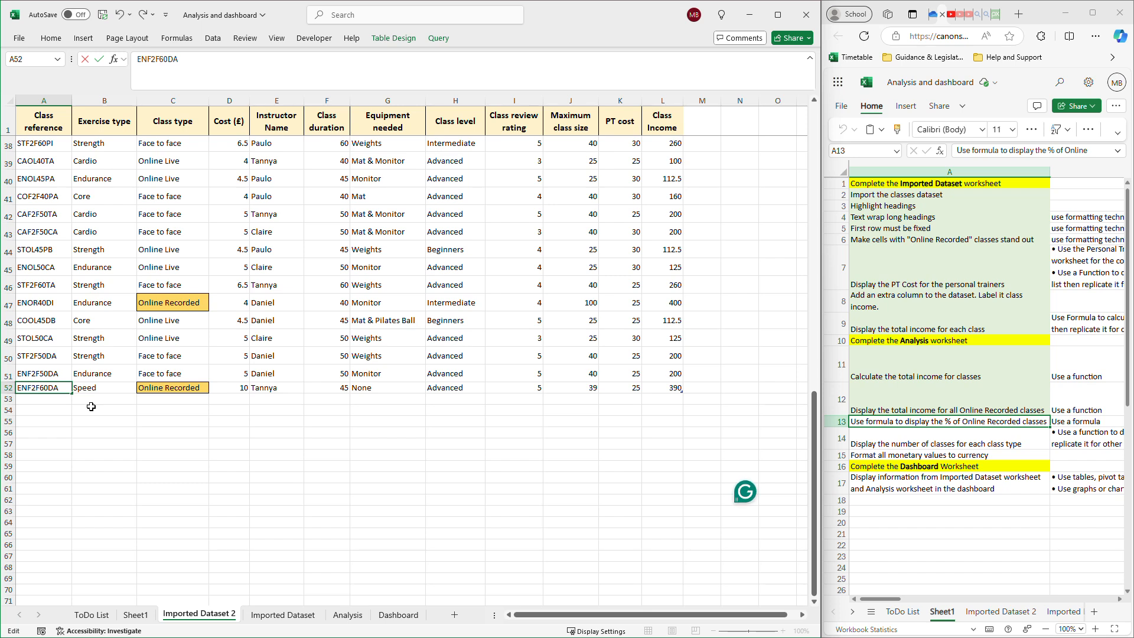
click(57, 423)
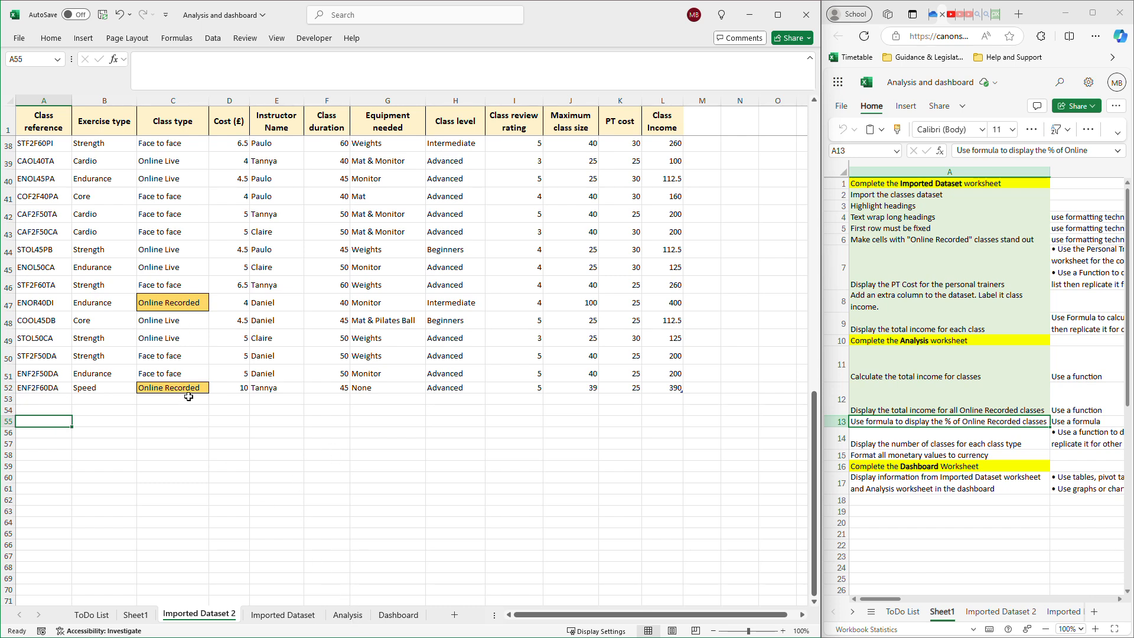
Compare the percentage formula in Analysis cell A8 with the new Online Recorded row 52 in Imported Dataset 2.
click(349, 616)
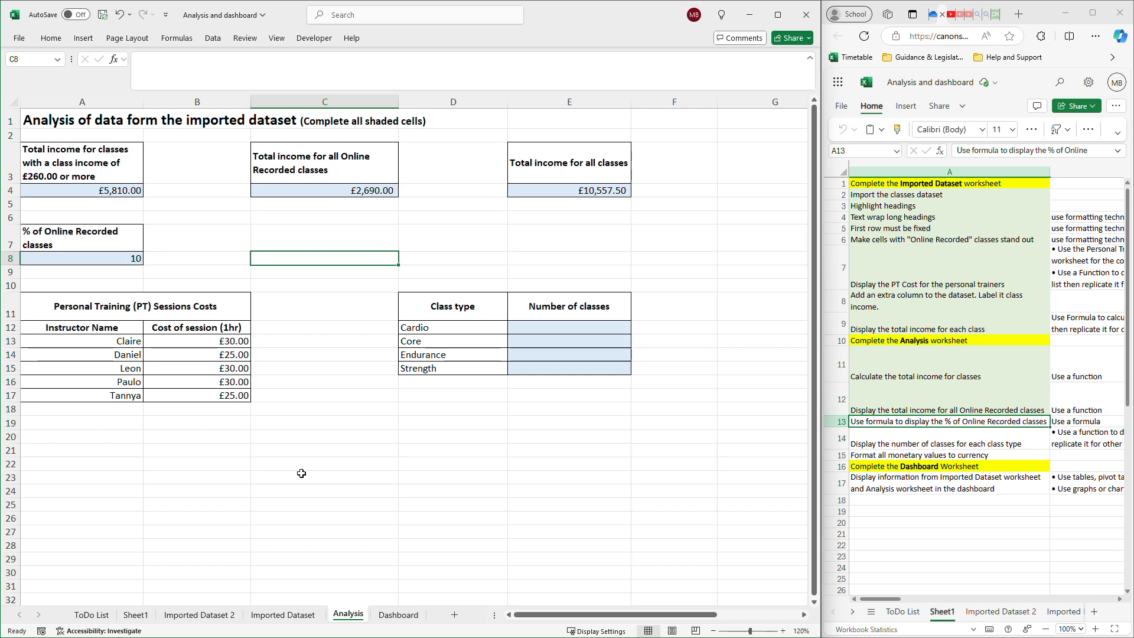
click(131, 264)
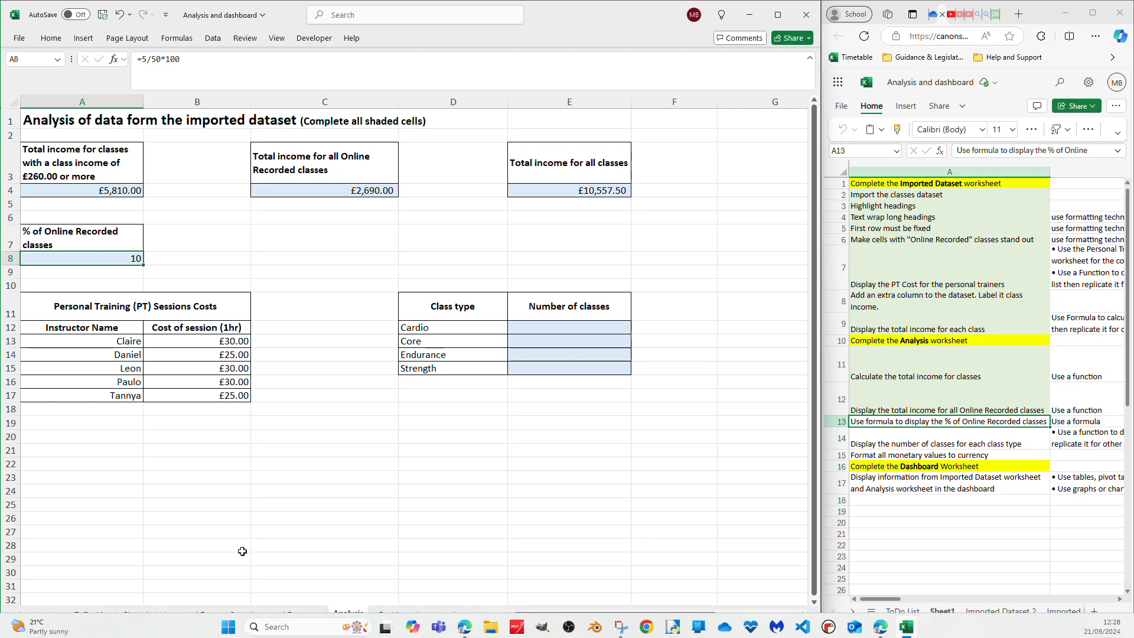
click(215, 617)
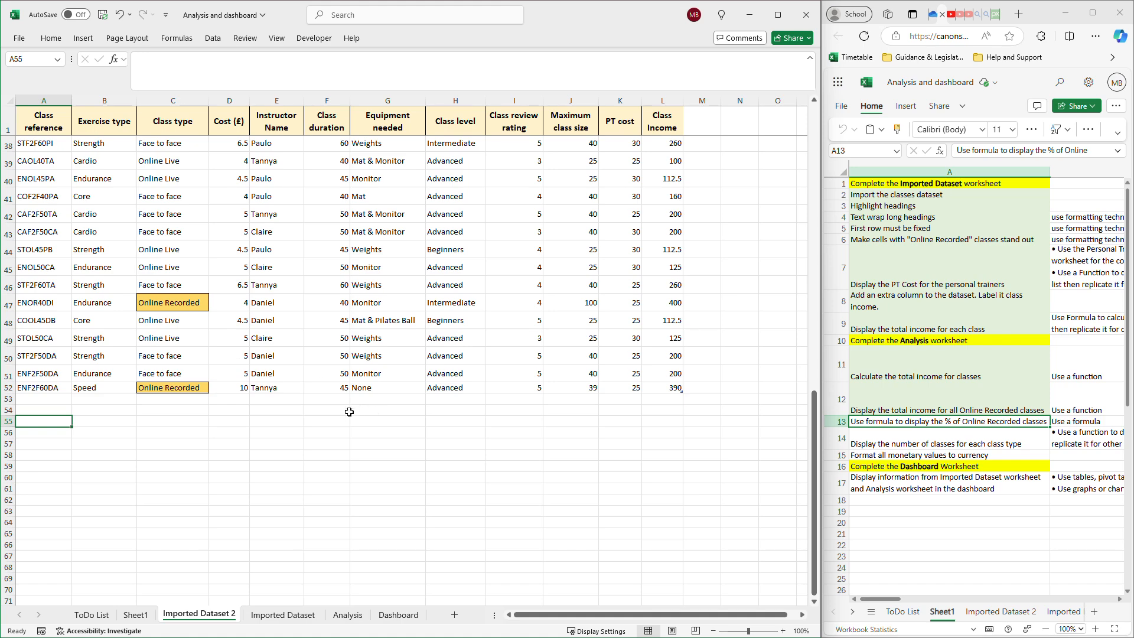
click(344, 615)
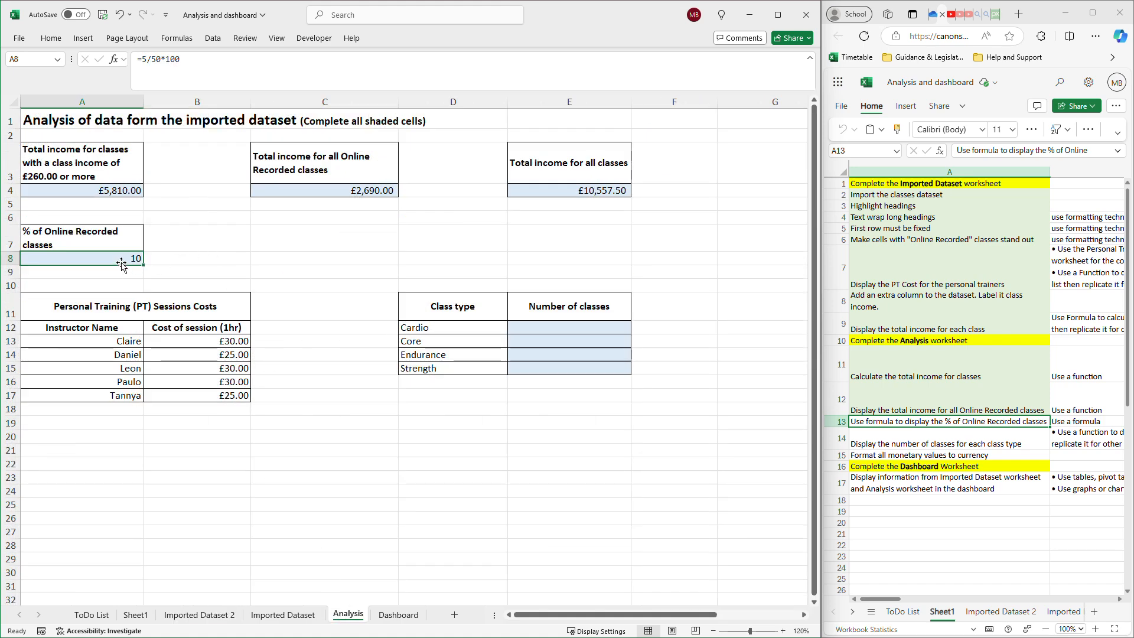
Review the formulas behind the three income totals in cells A4, C4 and E4 of the Analysis sheet.
click(125, 189)
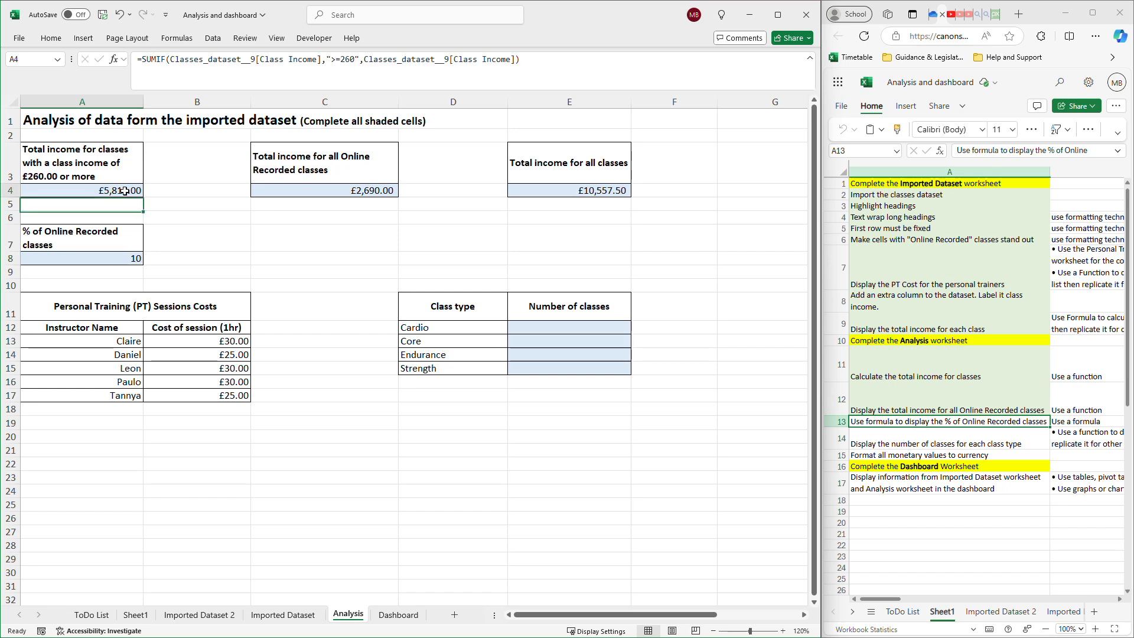
click(314, 190)
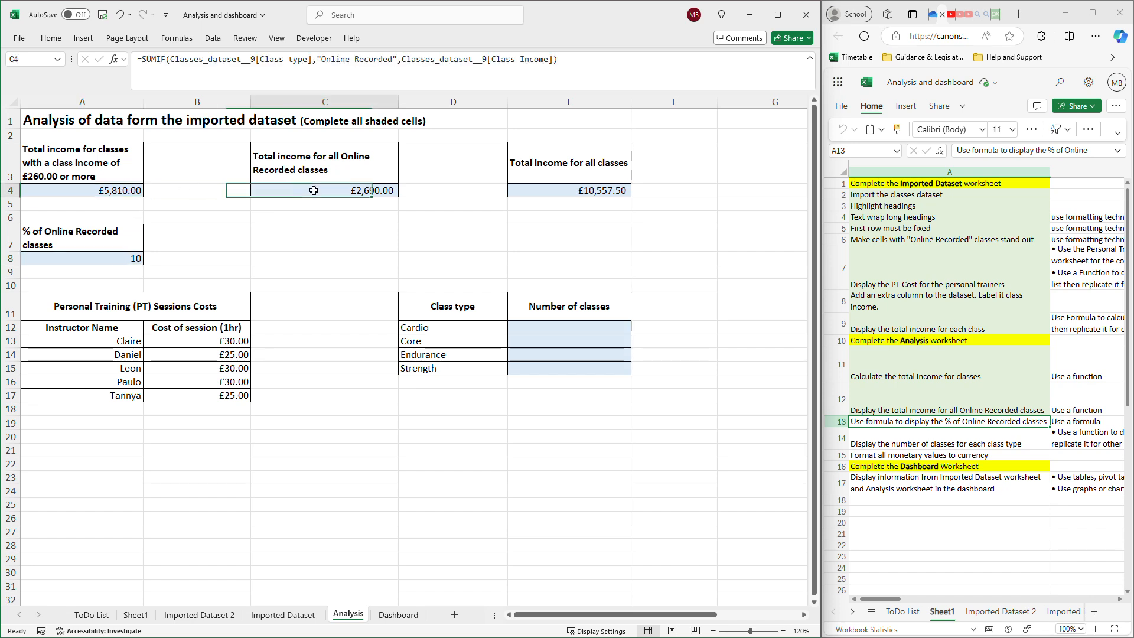
click(116, 192)
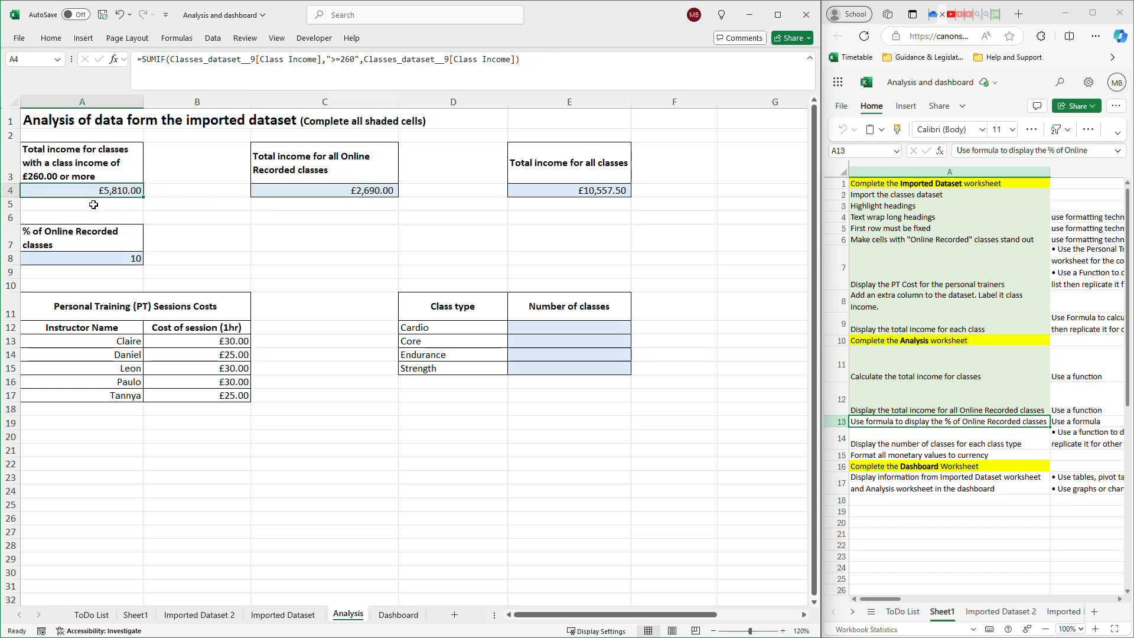
click(359, 194)
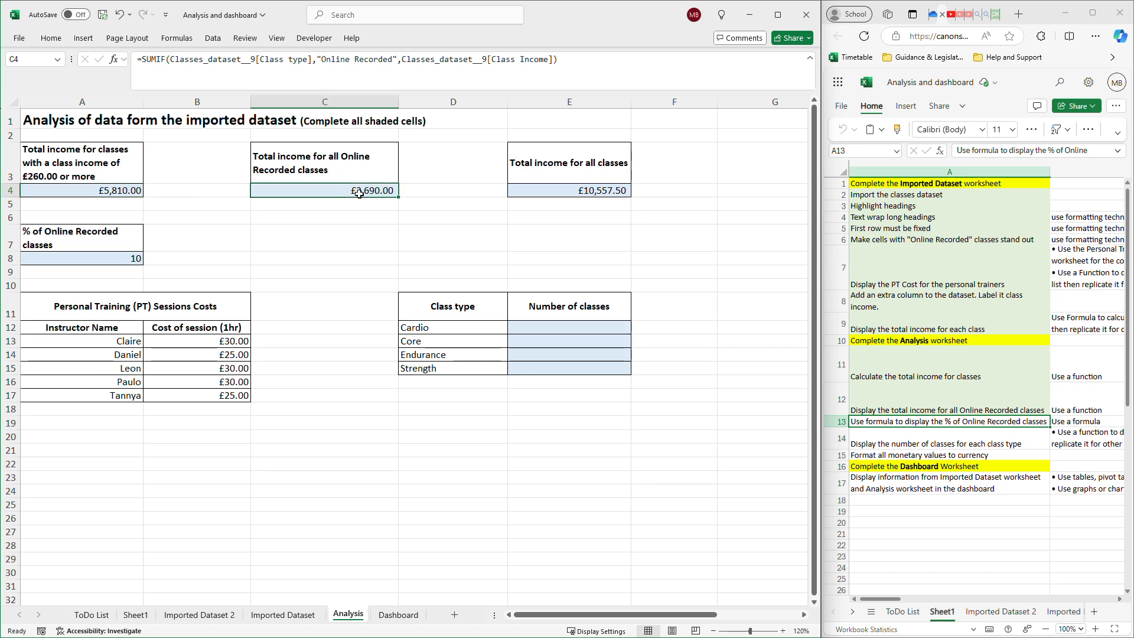
click(599, 193)
Change the percentage formula for Online Recorded classes in cell A8 to =6/51*100.
click(92, 260)
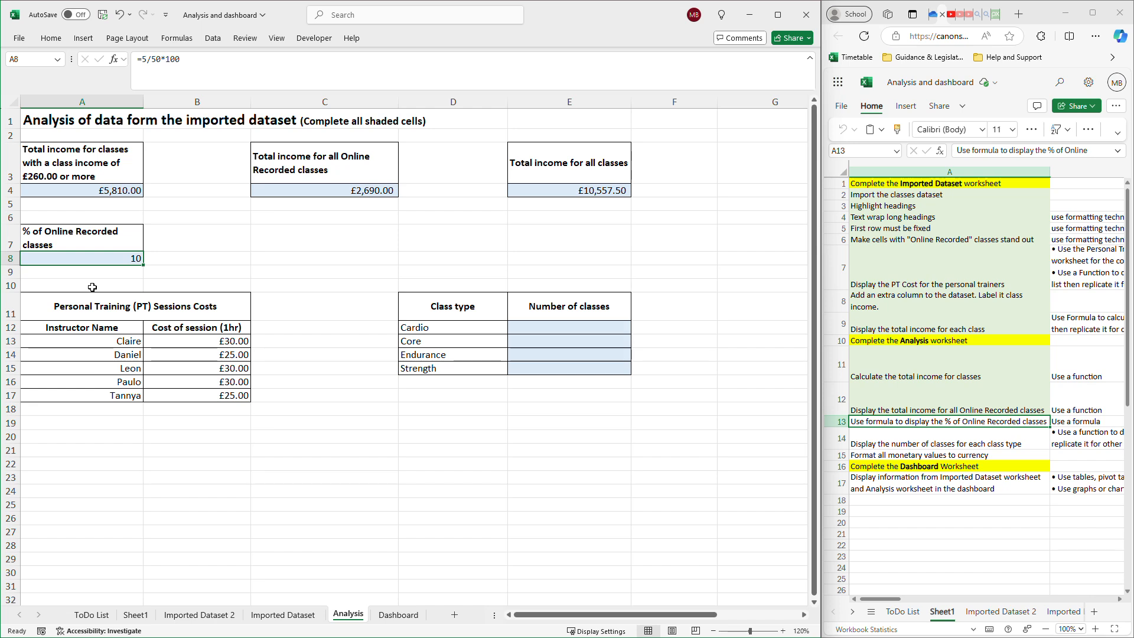
click(148, 59)
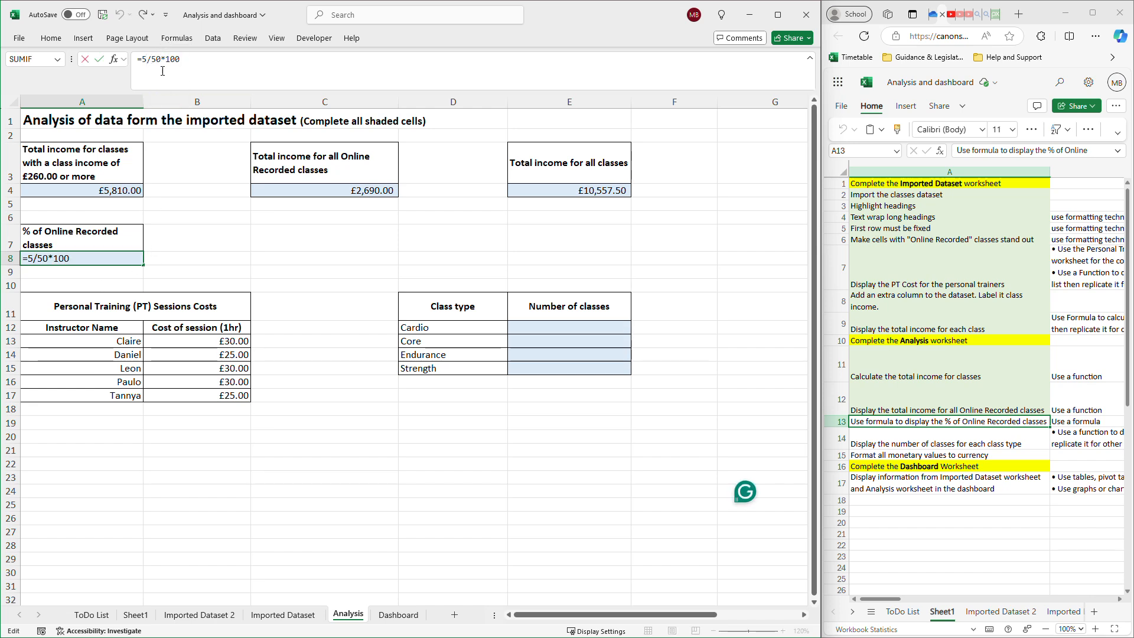
key(BackSpace)
text(6)
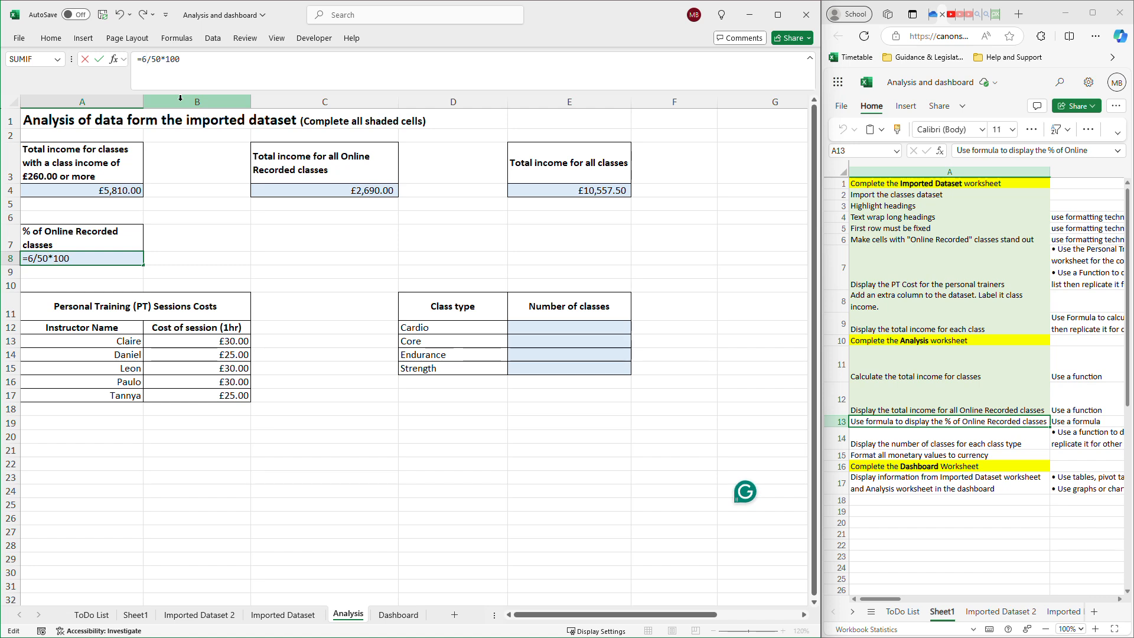
click(161, 59)
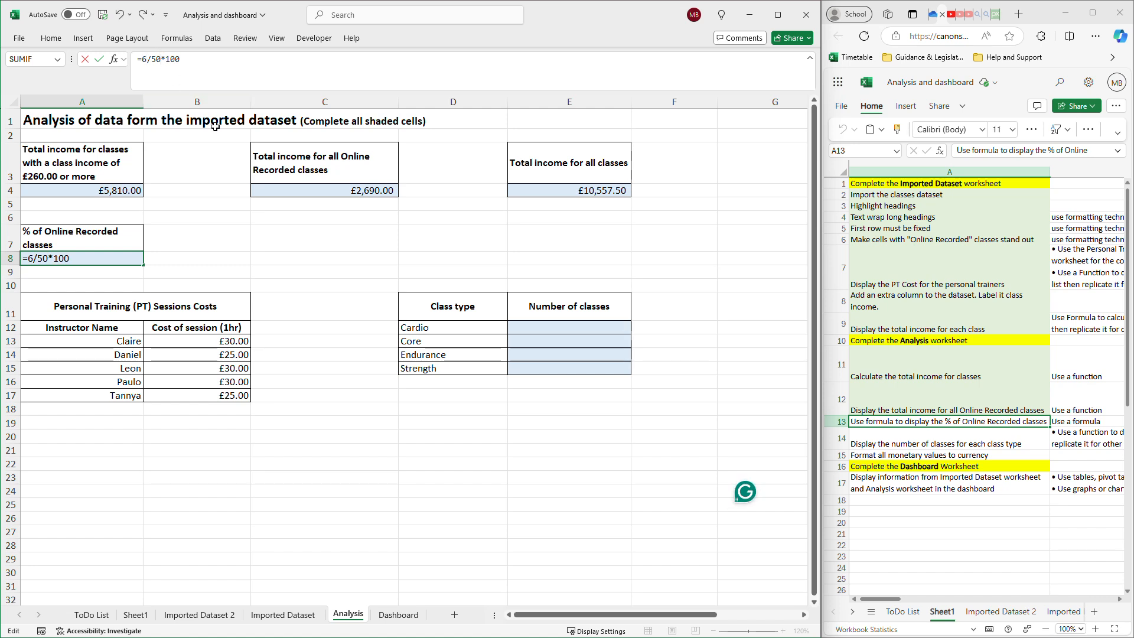
key(BackSpace)
text(1)
key(Return)
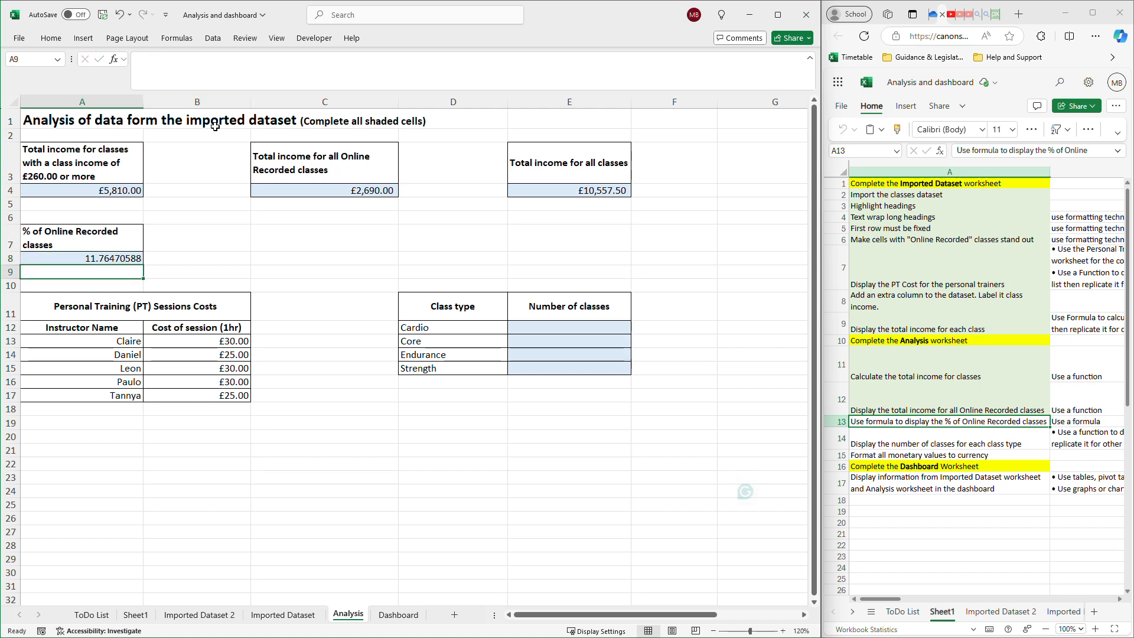
Delete the added Online Recorded class in row 52 from the Imported Dataset 2 sheet.
click(113, 261)
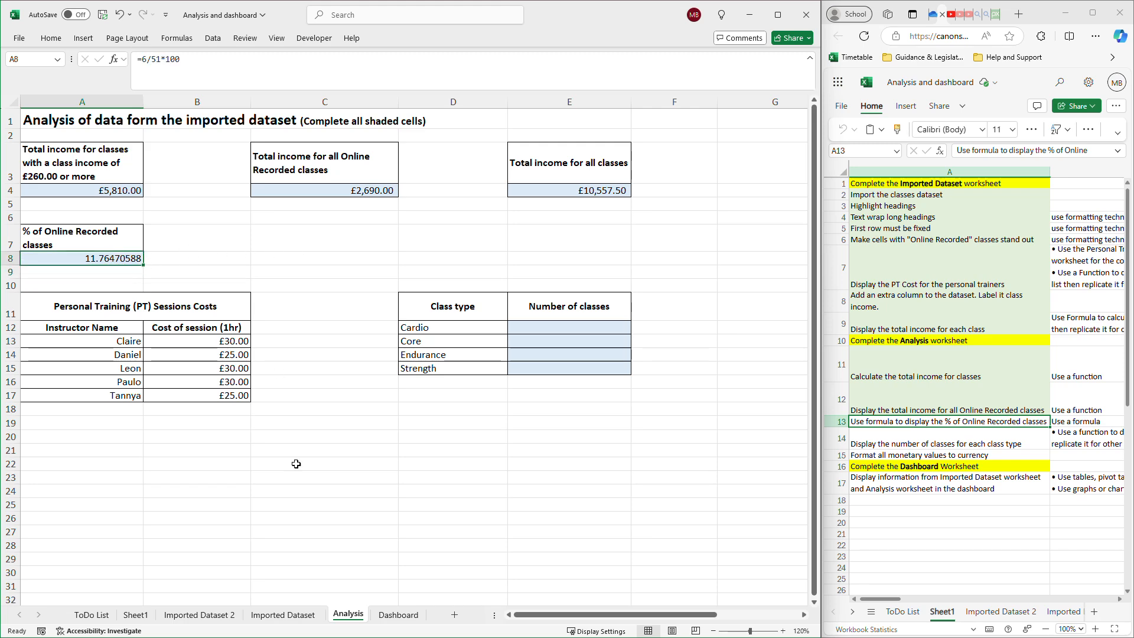
click(197, 617)
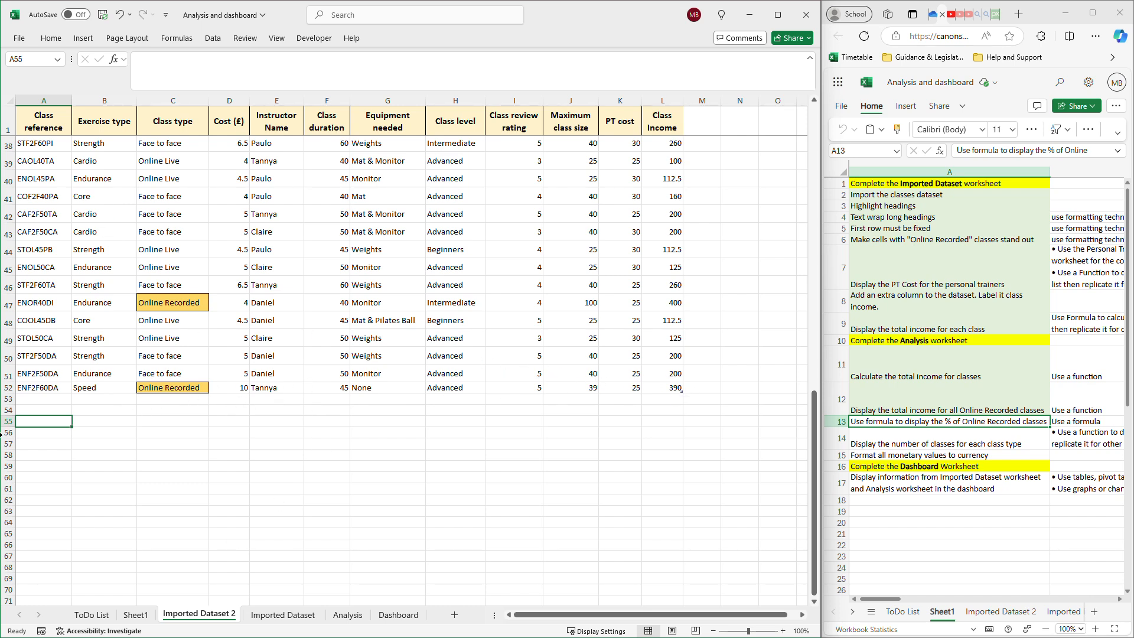
click(8, 388)
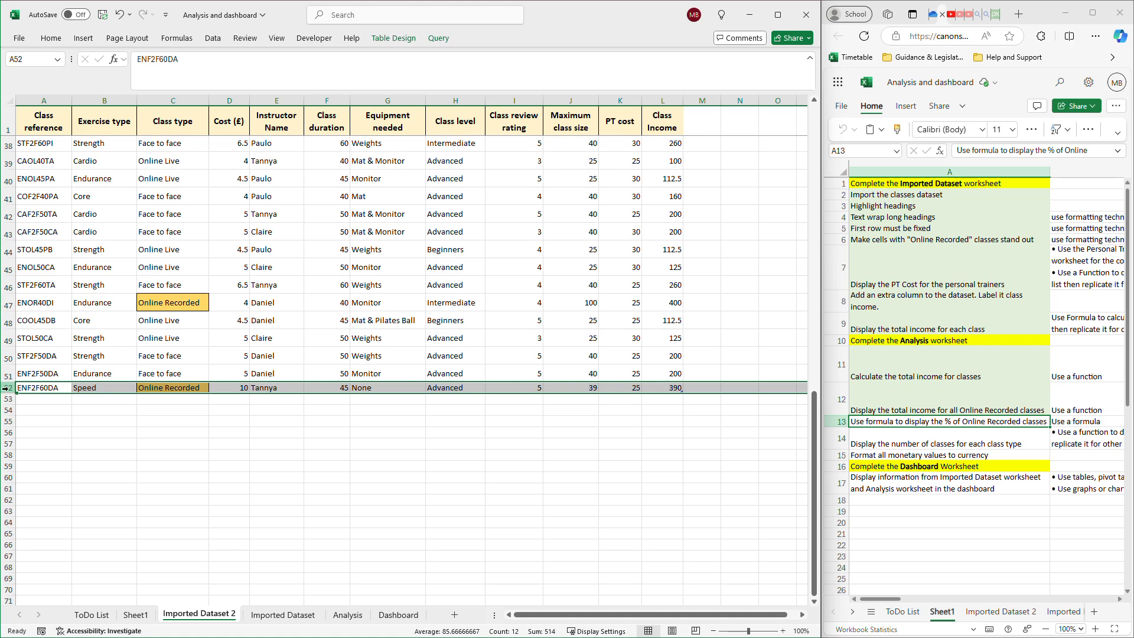
right_click(10, 390)
click(347, 615)
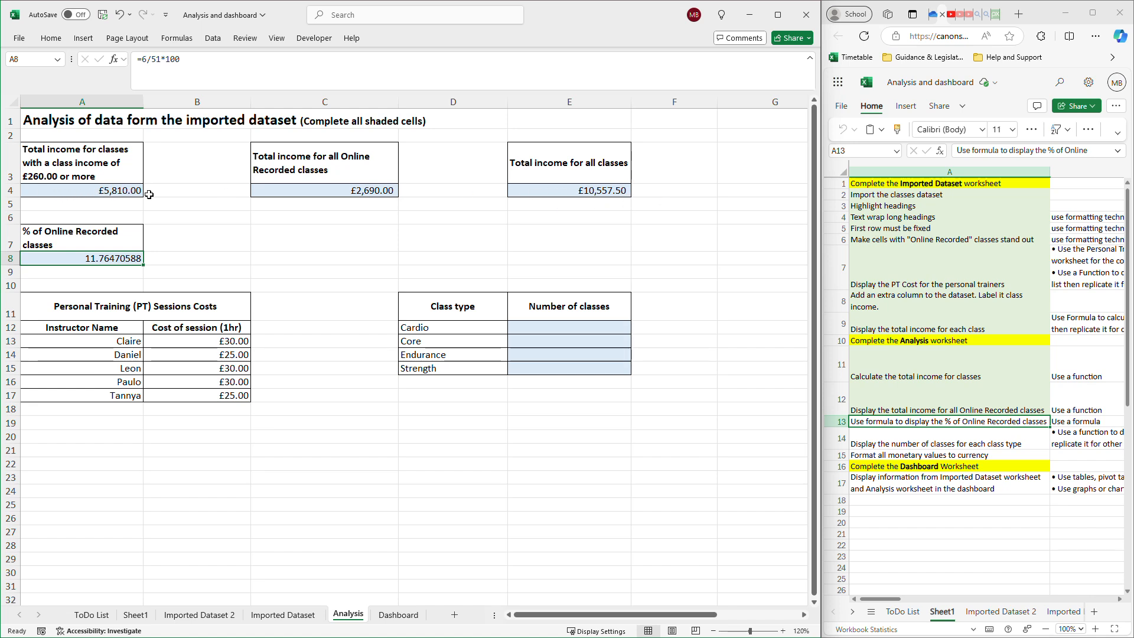
click(225, 616)
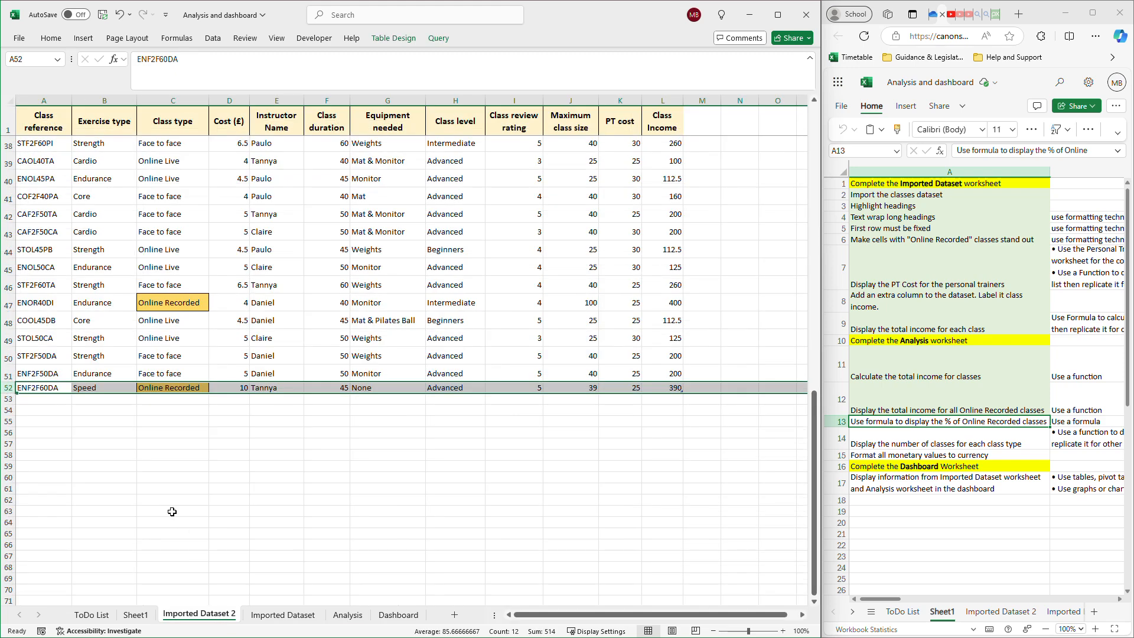
right_click(5, 390)
click(47, 525)
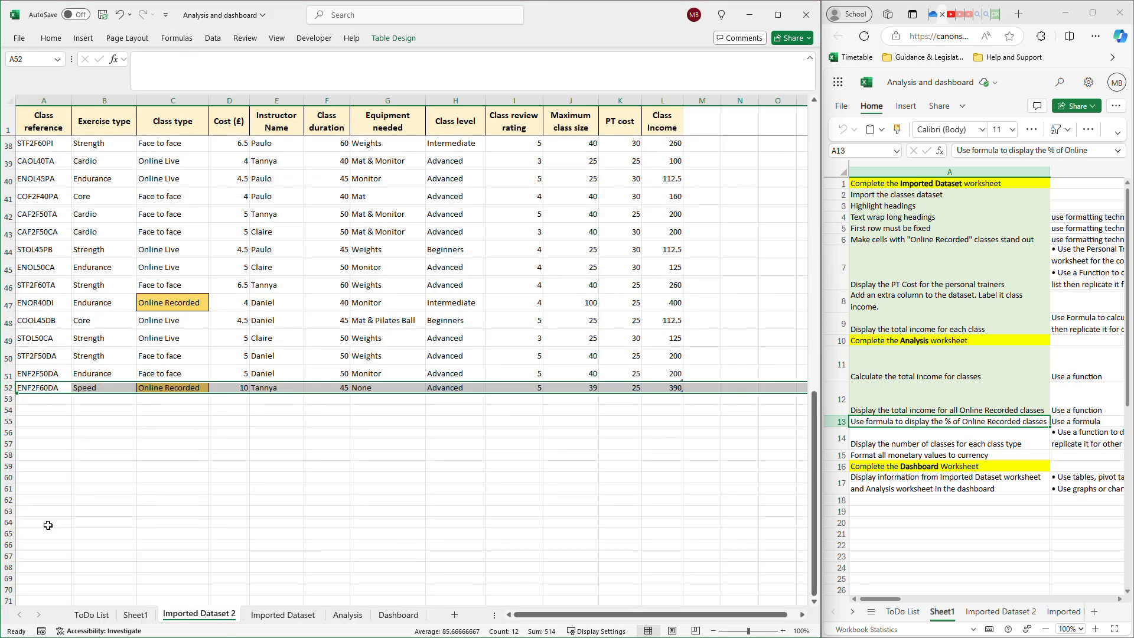
click(423, 480)
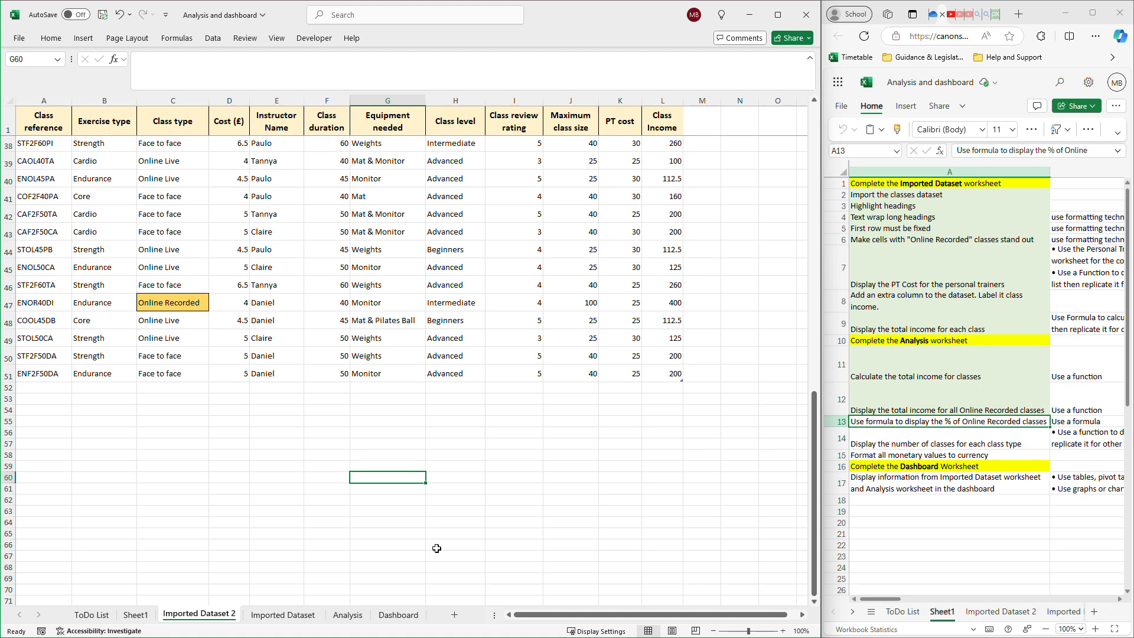
Change the percentage formula for Online Recorded classes in Analysis cell A8 to =5/50*100.
click(349, 615)
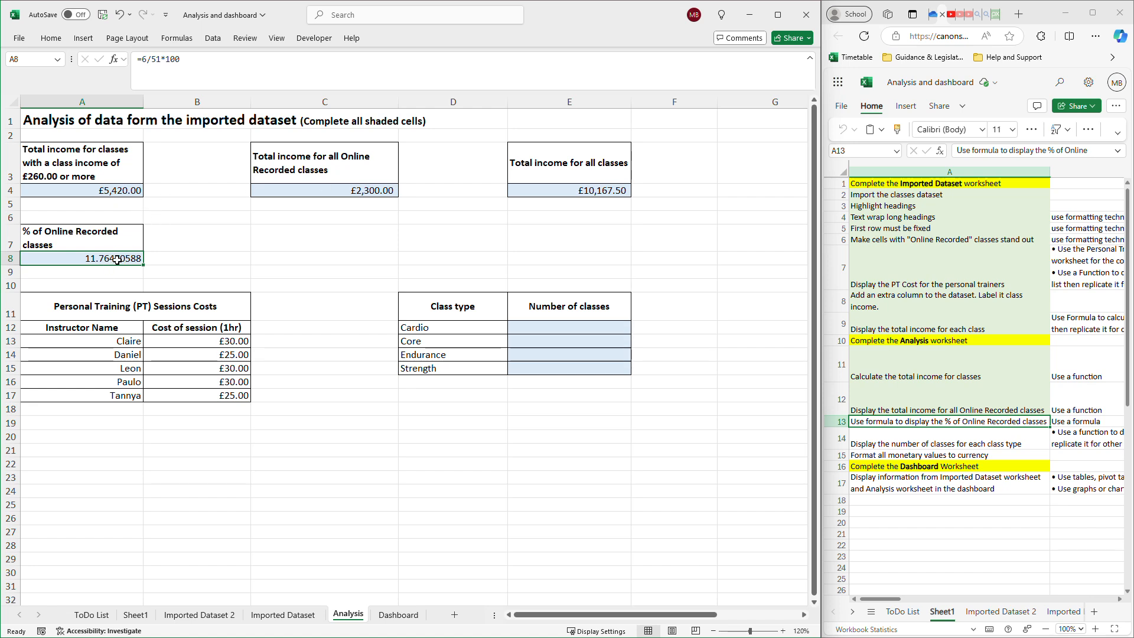
click(146, 59)
key(BackSpace)
text(5)
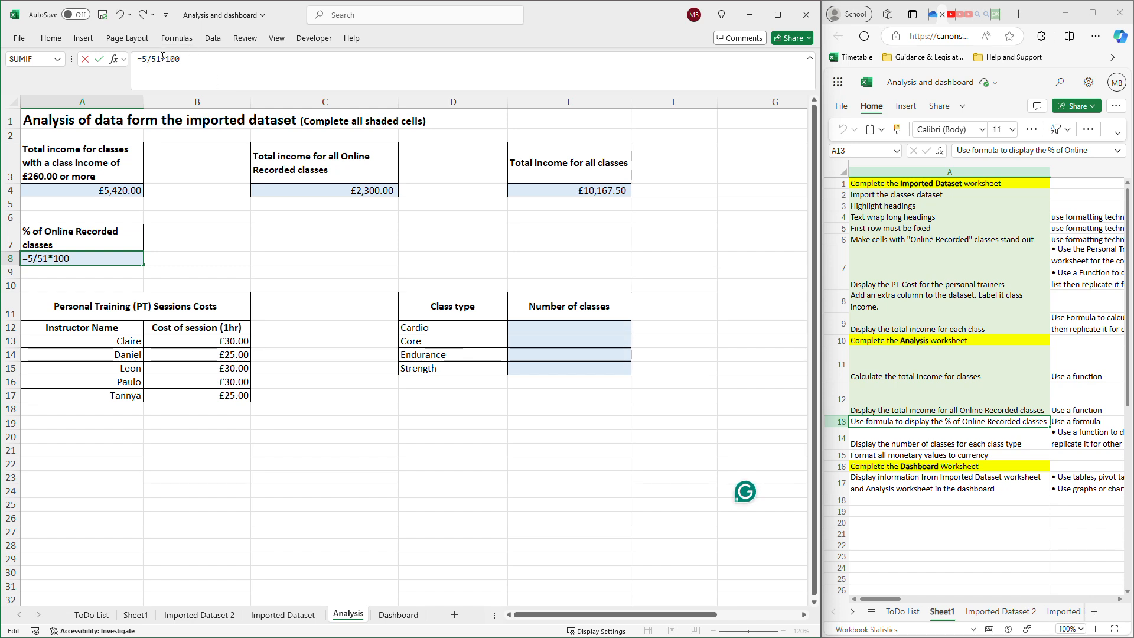
key(BackSpace)
key(Return)
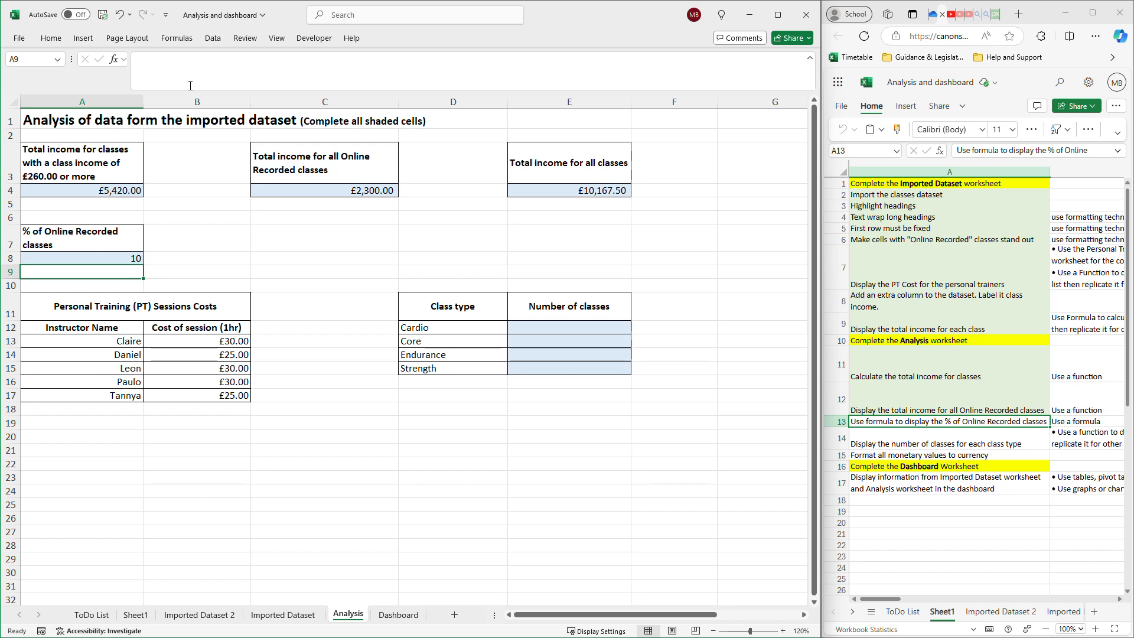
click(122, 257)
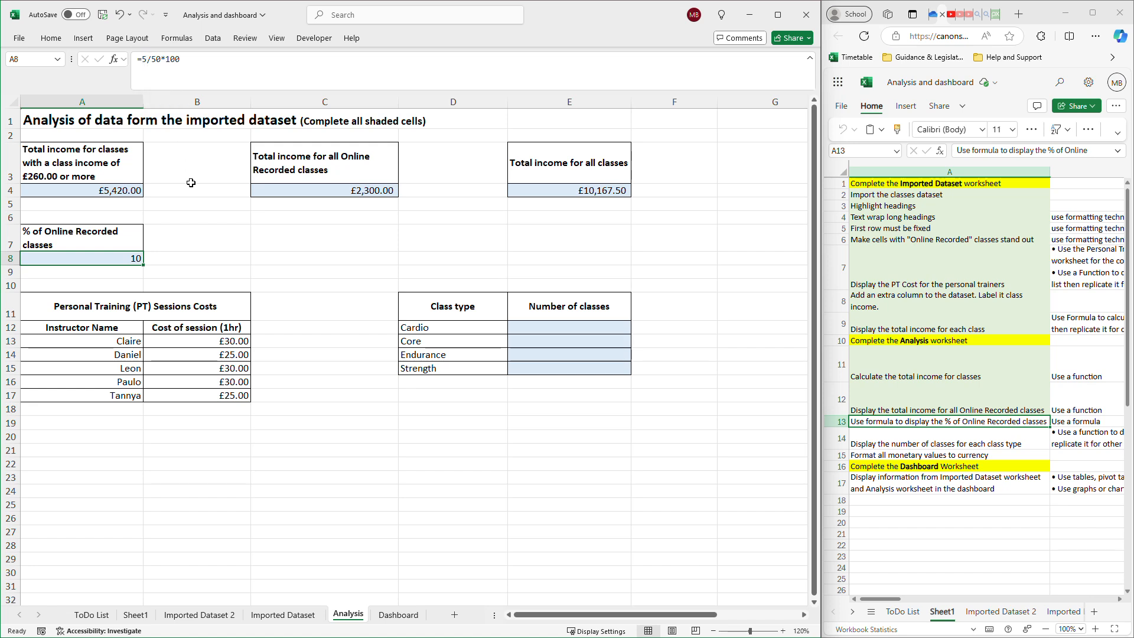
Start a COUNTIF formula in Analysis cell B8 with the whole Class type column of Imported Dataset 2 as its range.
click(177, 261)
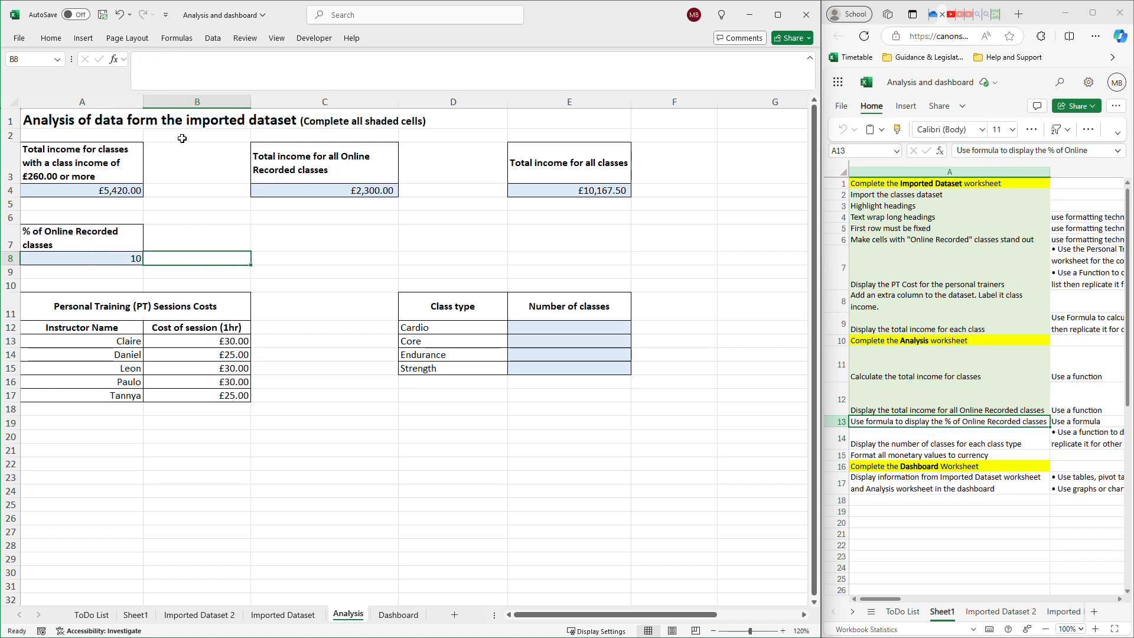
text(=)
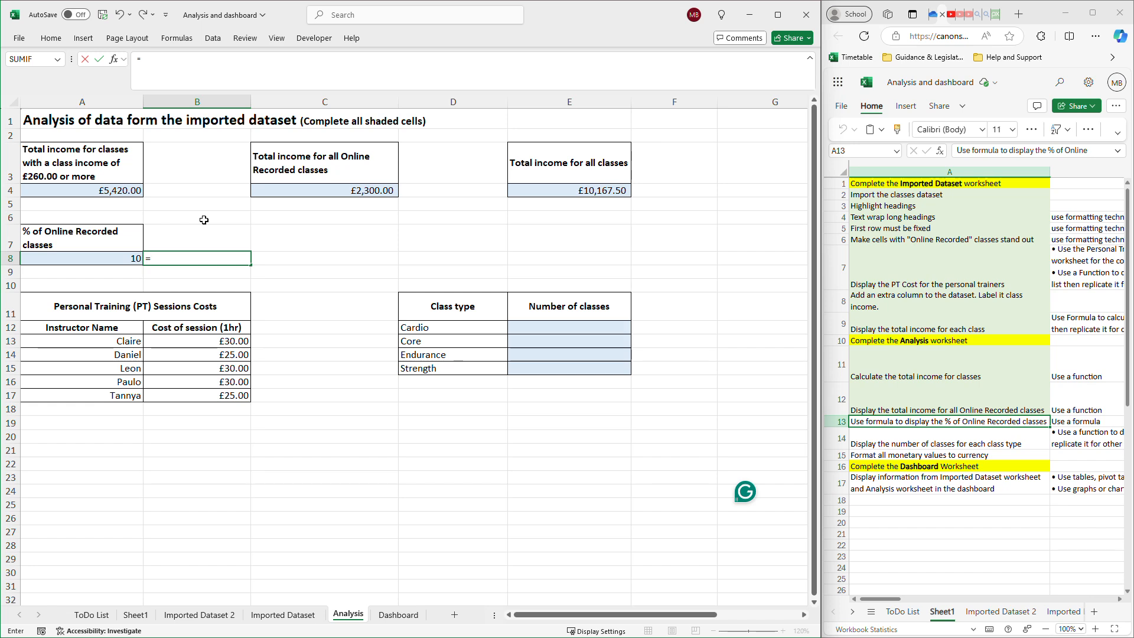
text(Count)
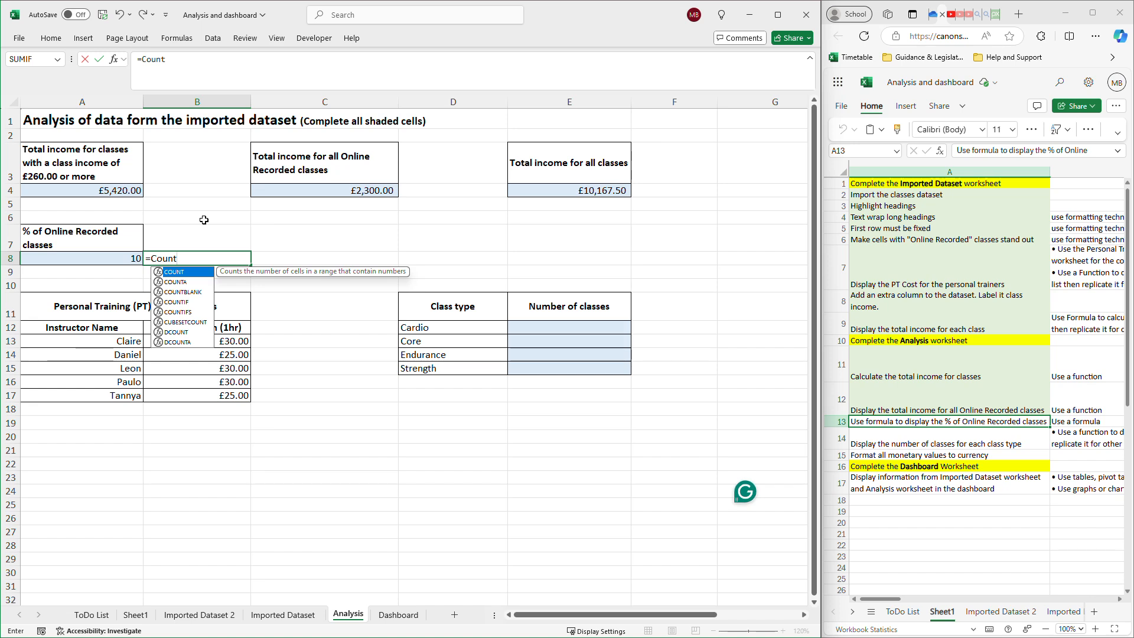
click(186, 301)
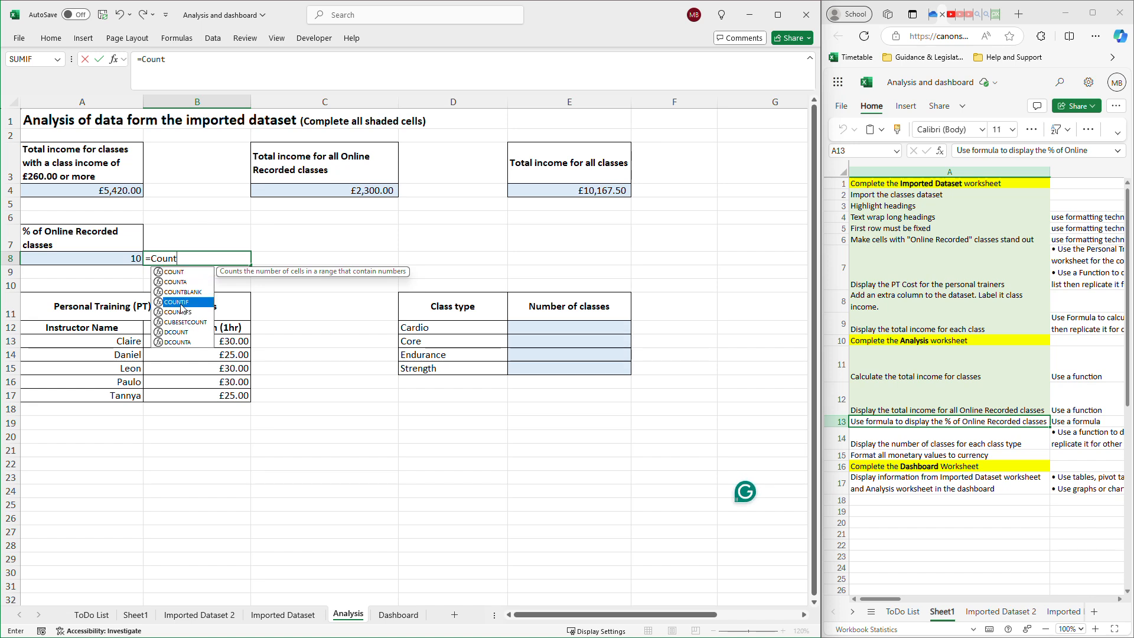
double_click(192, 306)
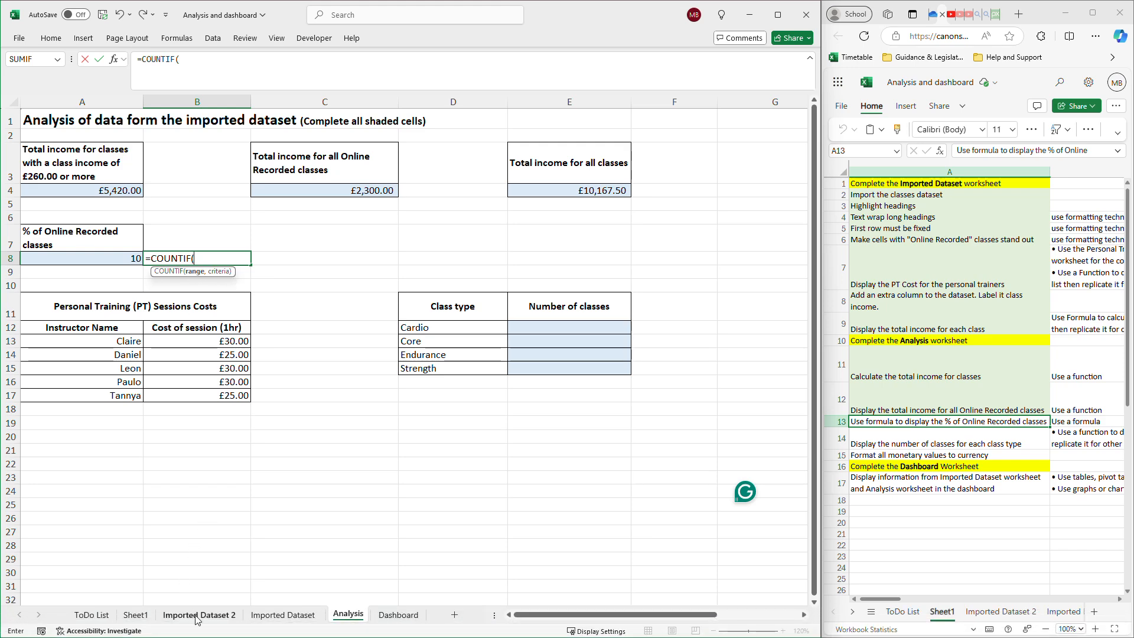
click(199, 617)
scroll(243, 286, up, 5)
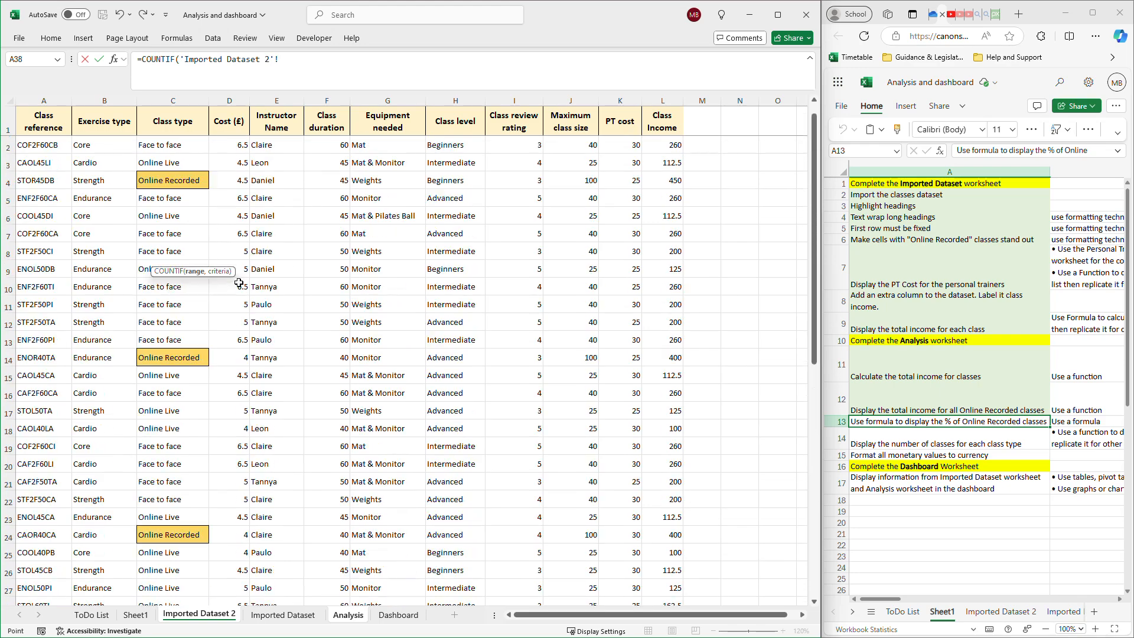
drag(178, 145, 163, 572)
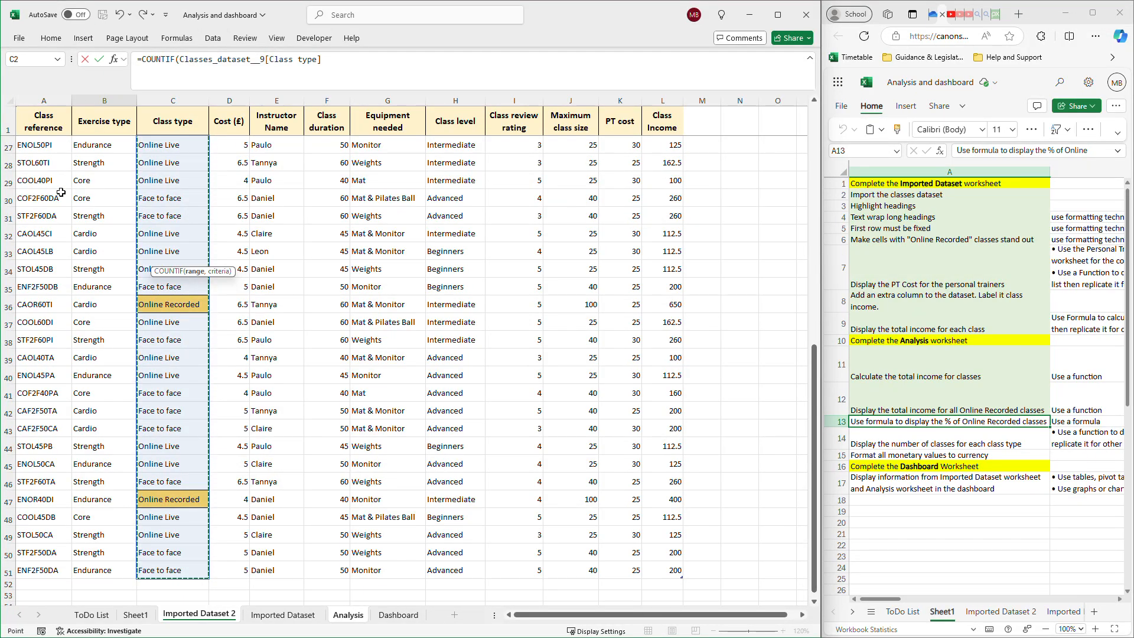
scroll(111, 343, up, 7)
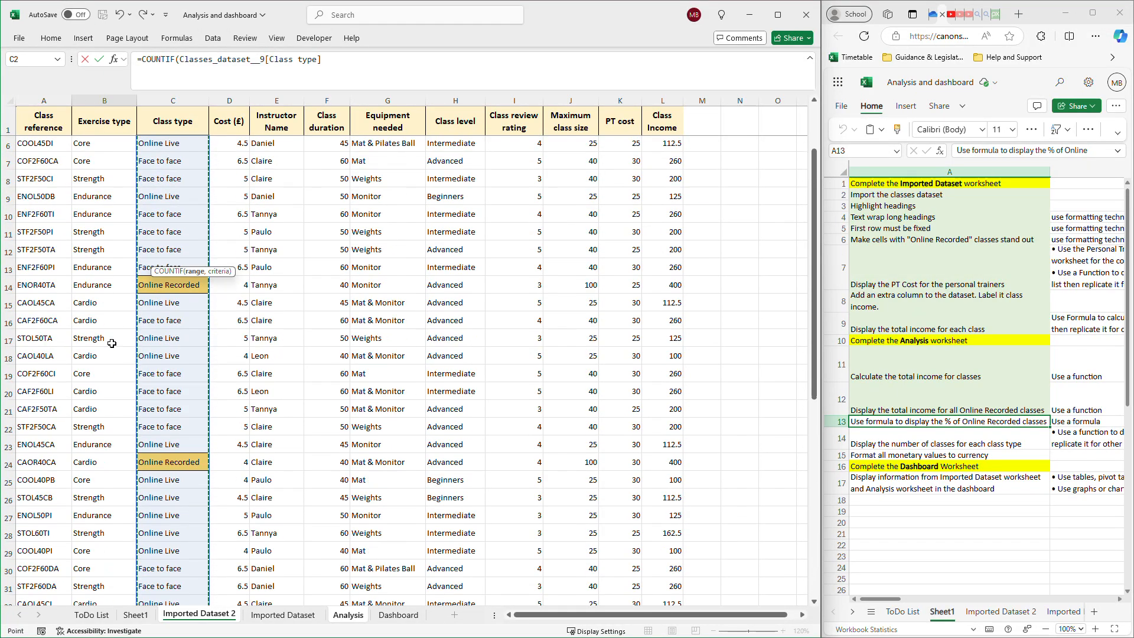
scroll(112, 342, up, 2)
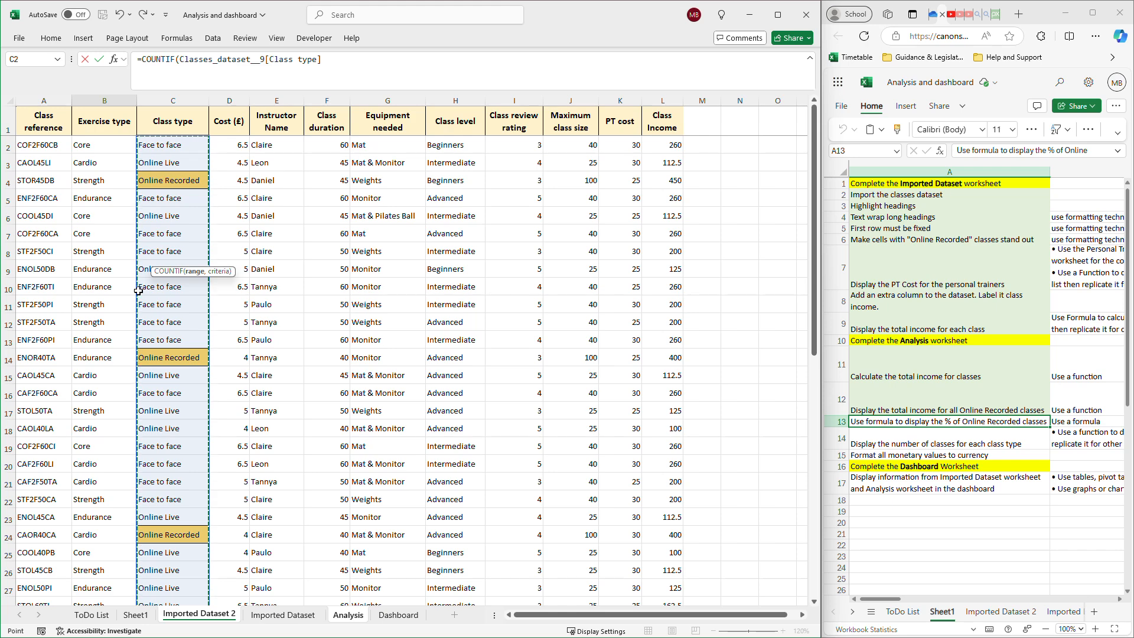
key(Return)
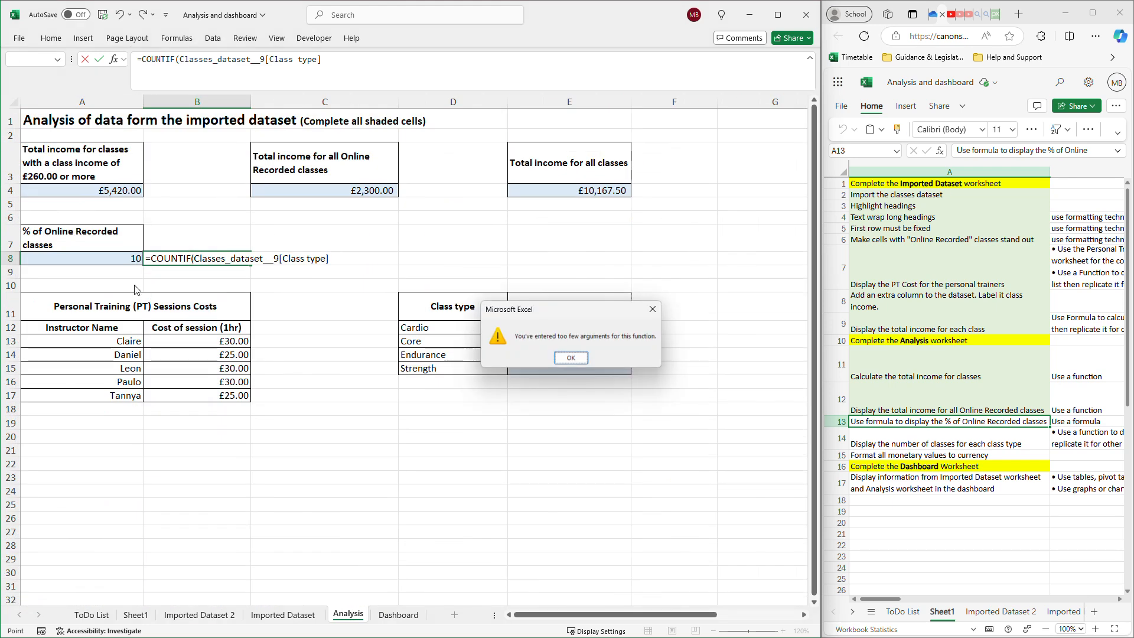
click(570, 357)
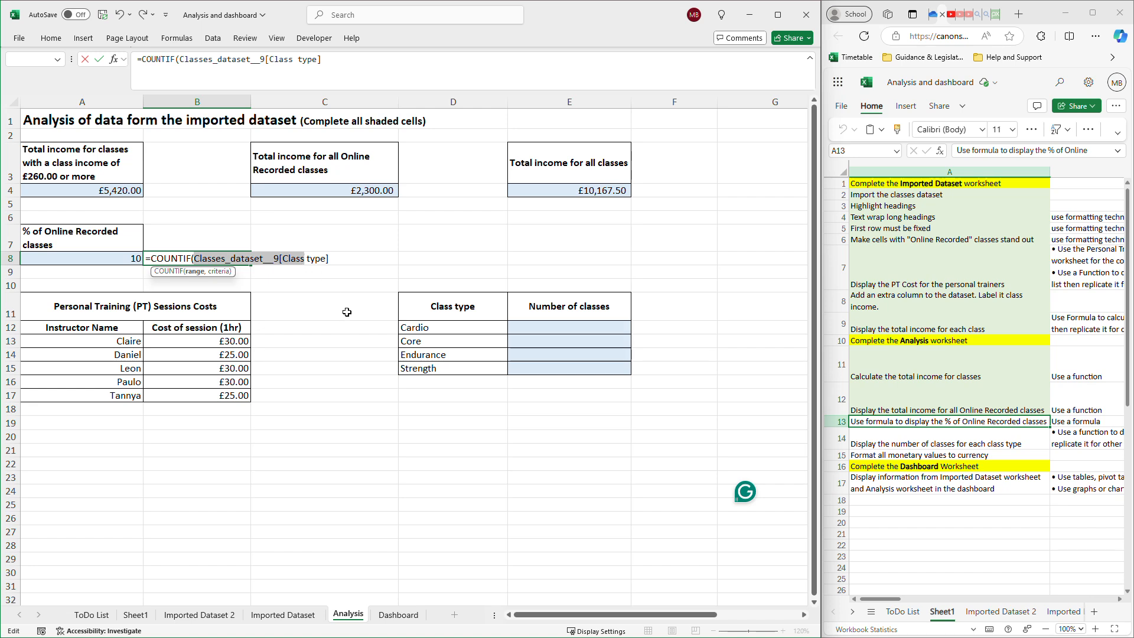
Complete the COUNTIF formula in B8 with the criterion "=Online Recorded" and enter it.
key(BackSpace)
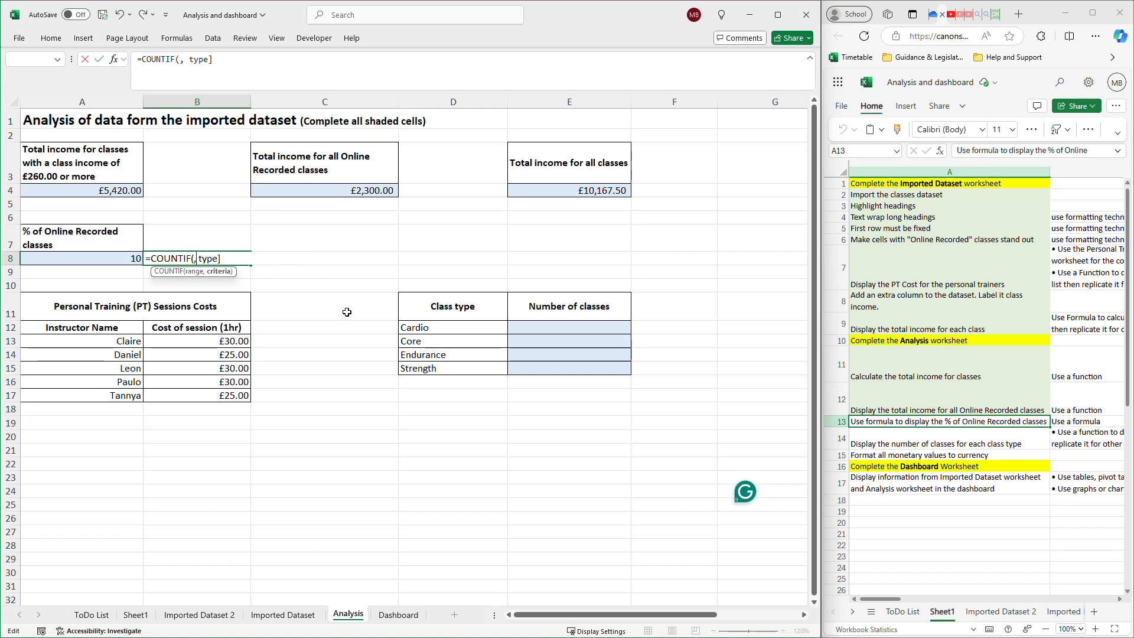
key(ctrl+z)
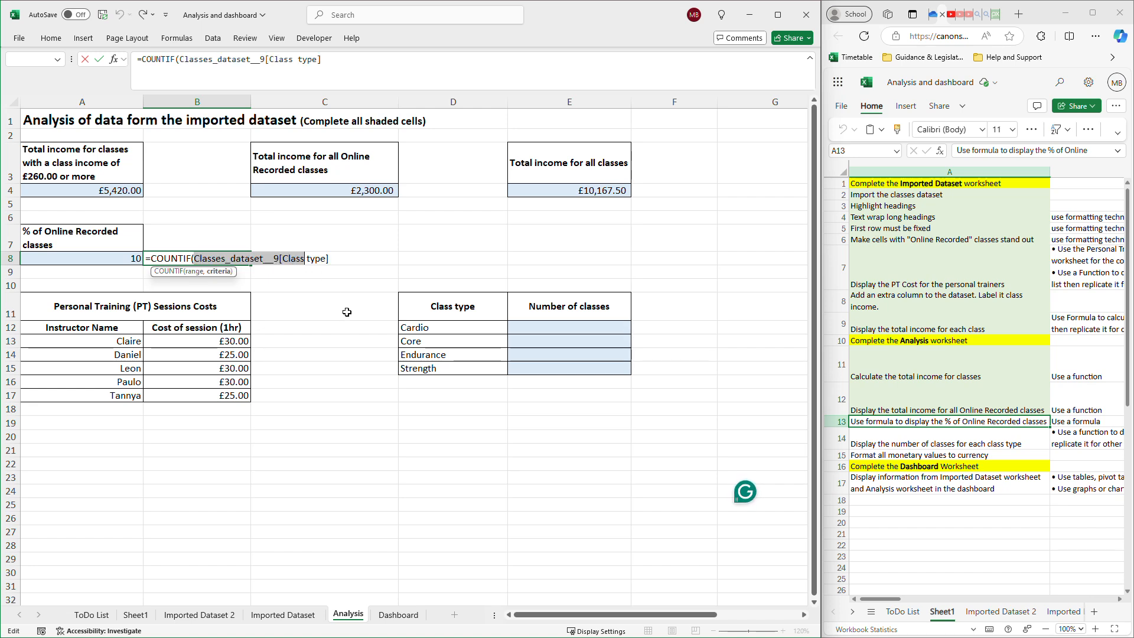
key(Right)
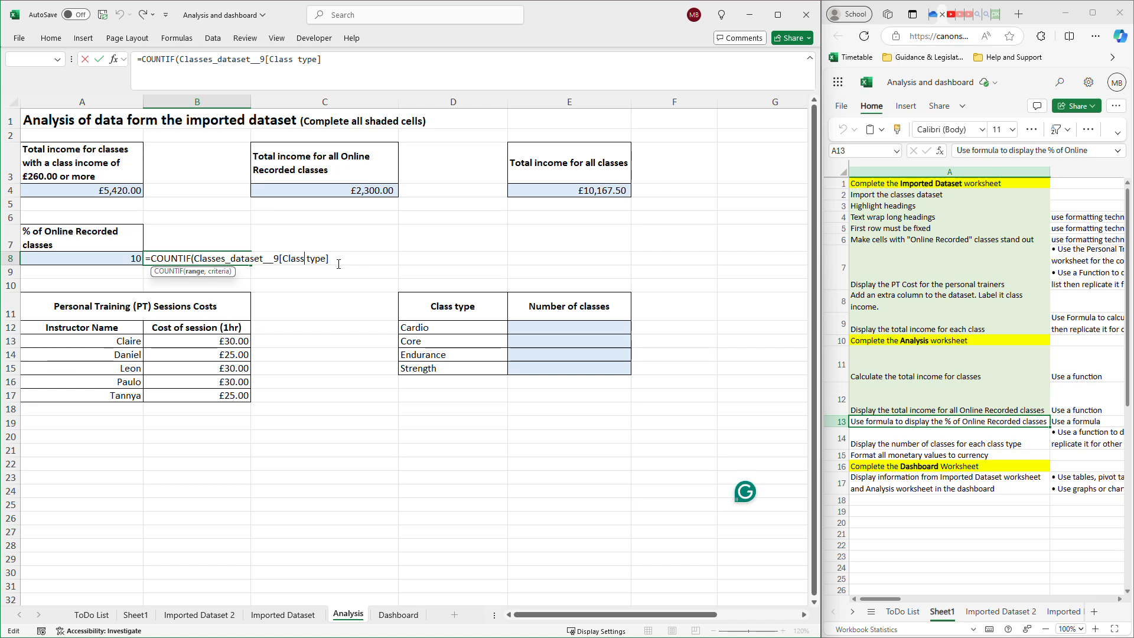
text(,"=Online Recorded")
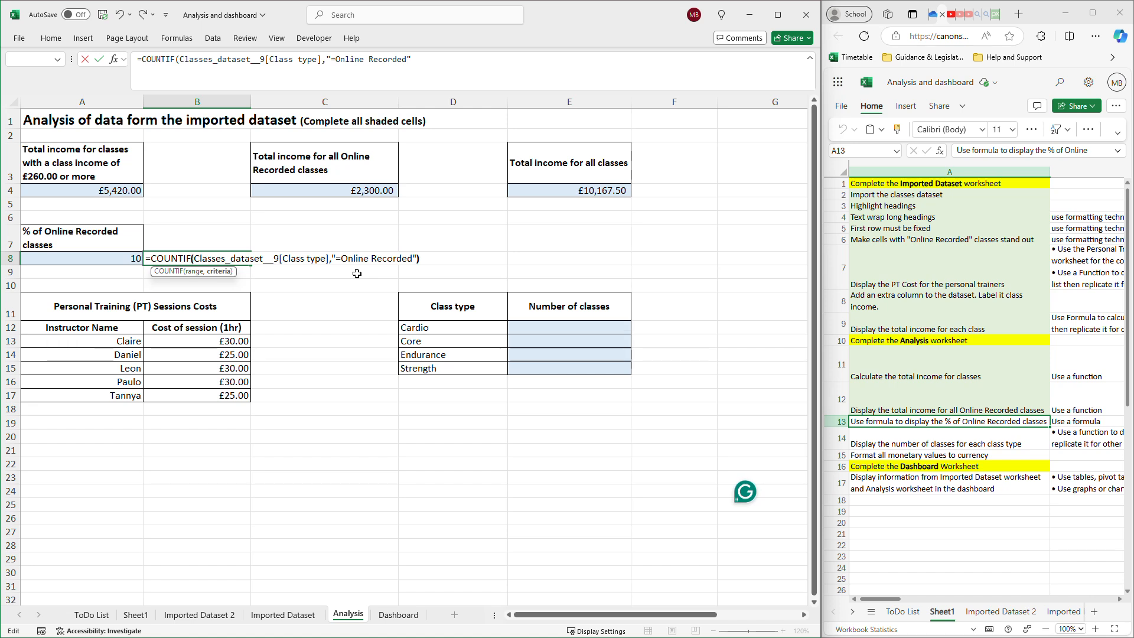
text())
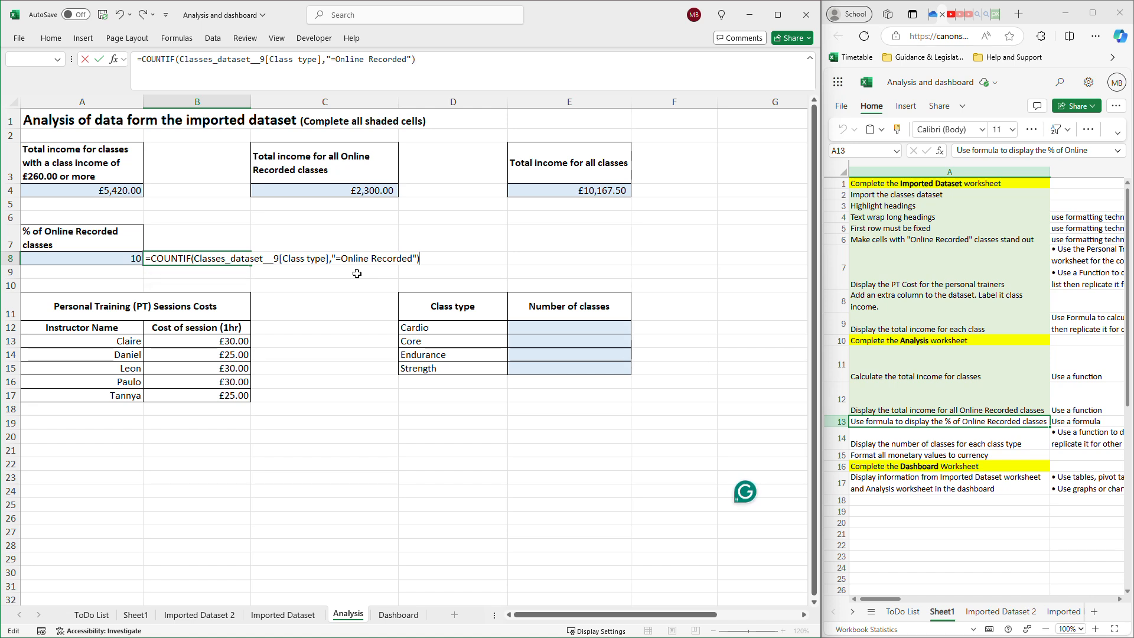
key(Return)
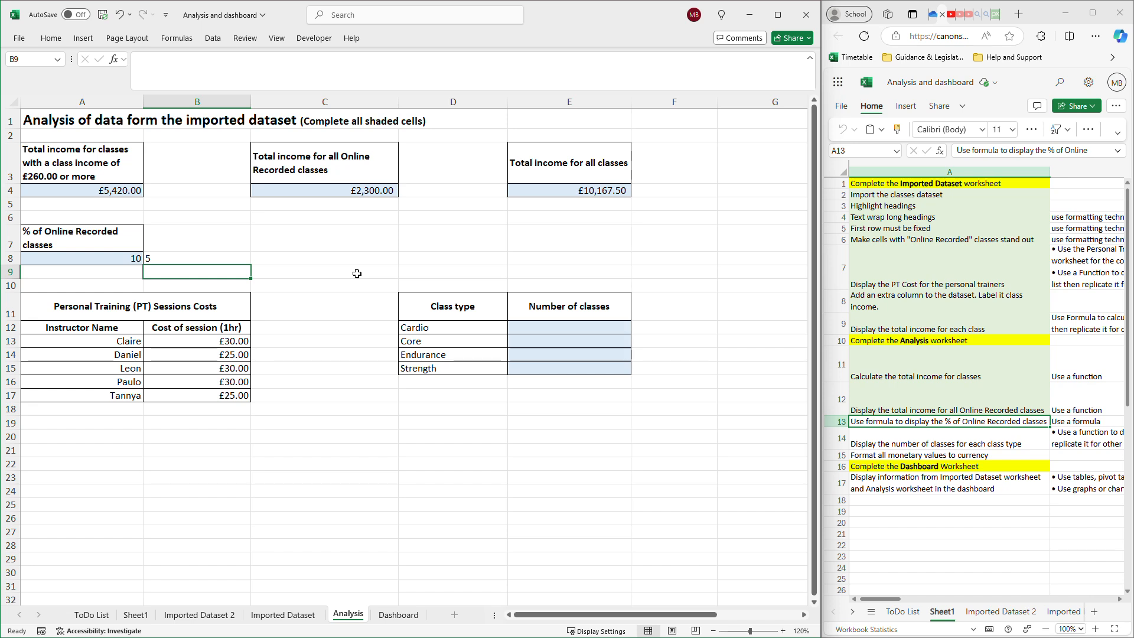
Compare the formulas in A8 and B8 with the percentage hint in row 13 of the online task list.
click(129, 259)
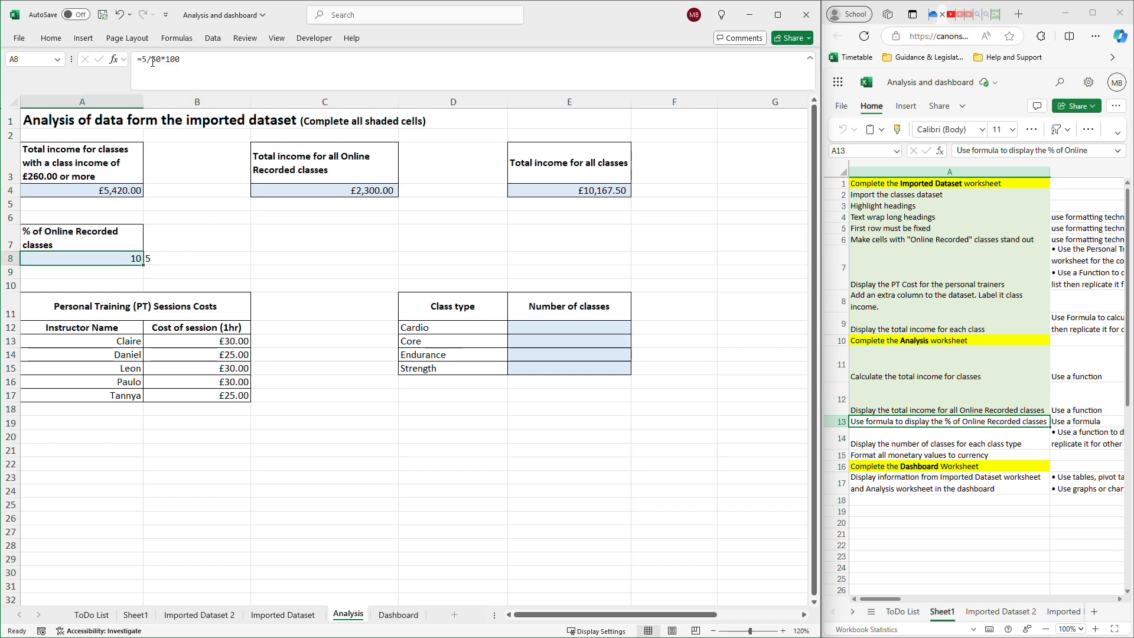
click(166, 255)
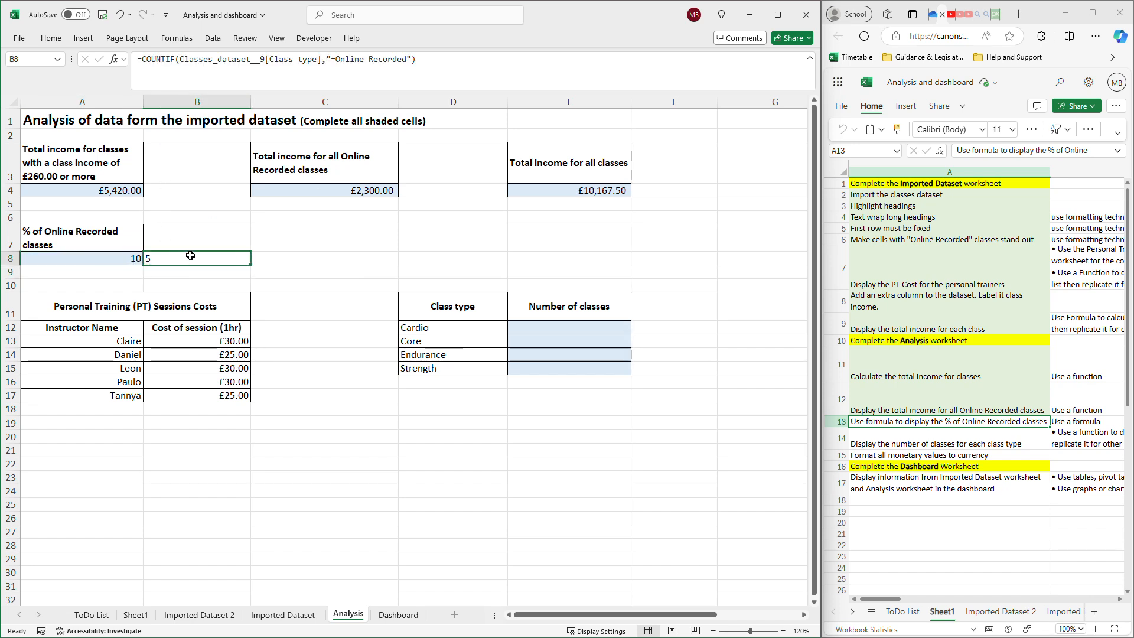
double_click(192, 258)
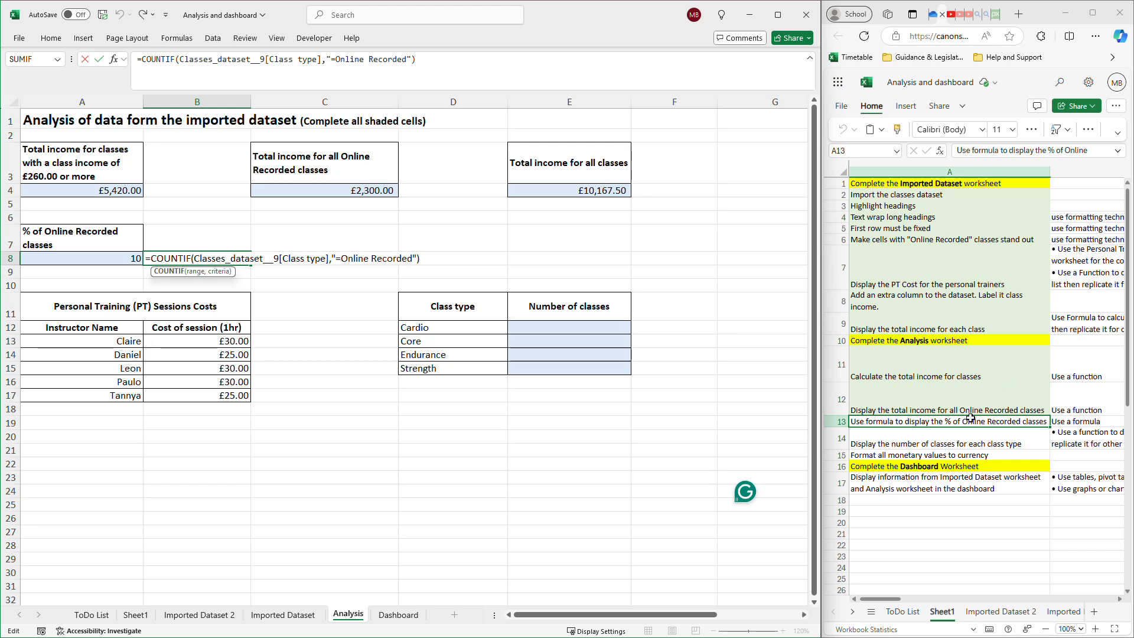
drag(886, 600, 932, 599)
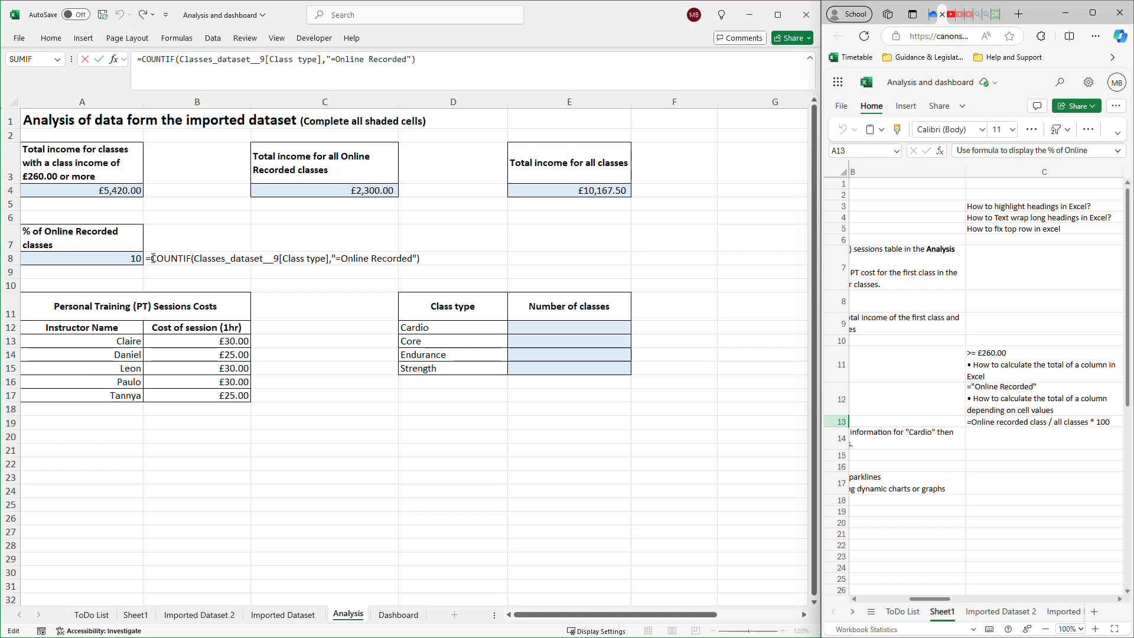
click(207, 258)
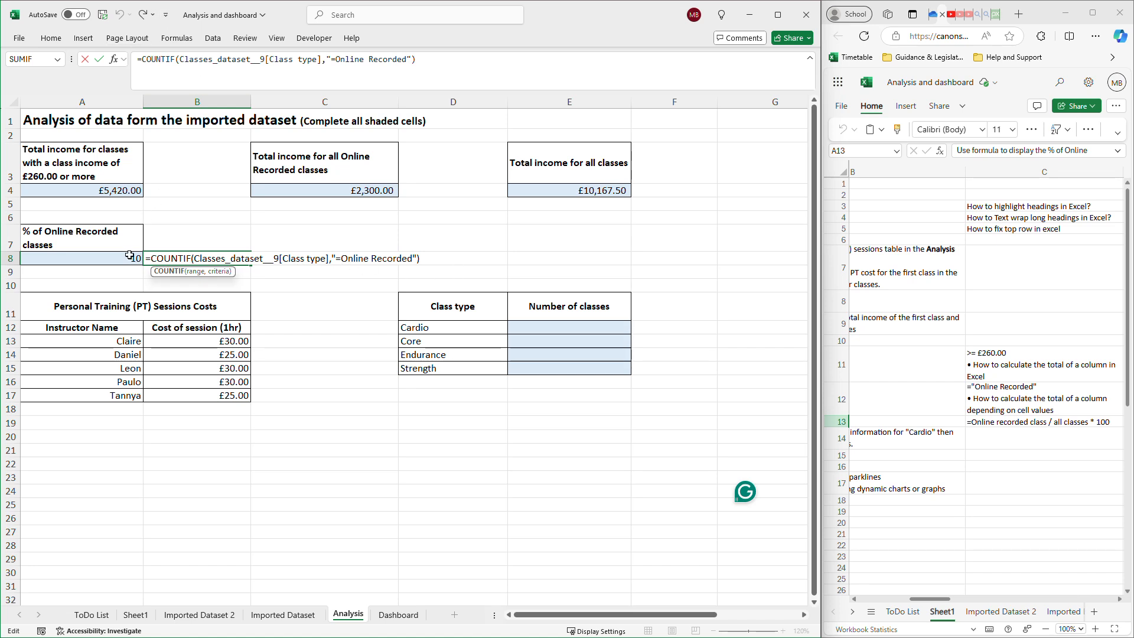
click(128, 258)
Extend the COUNTIF formula in B8 by dividing it by COUNTA of the whole Class type column of Imported Dataset 2.
click(179, 259)
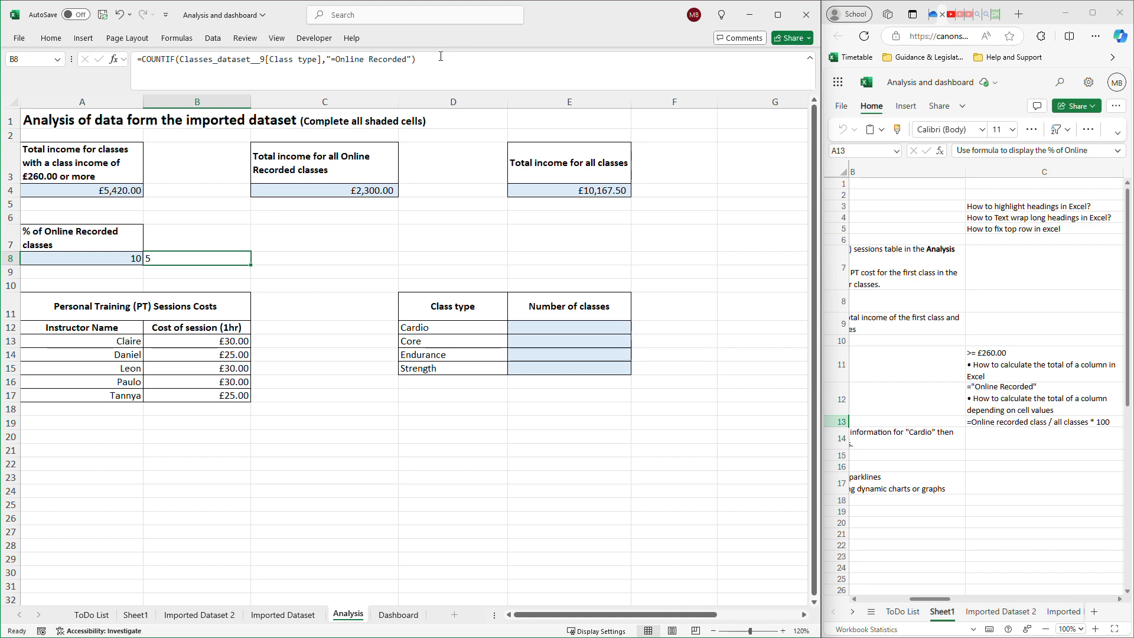
click(465, 74)
text(/ )
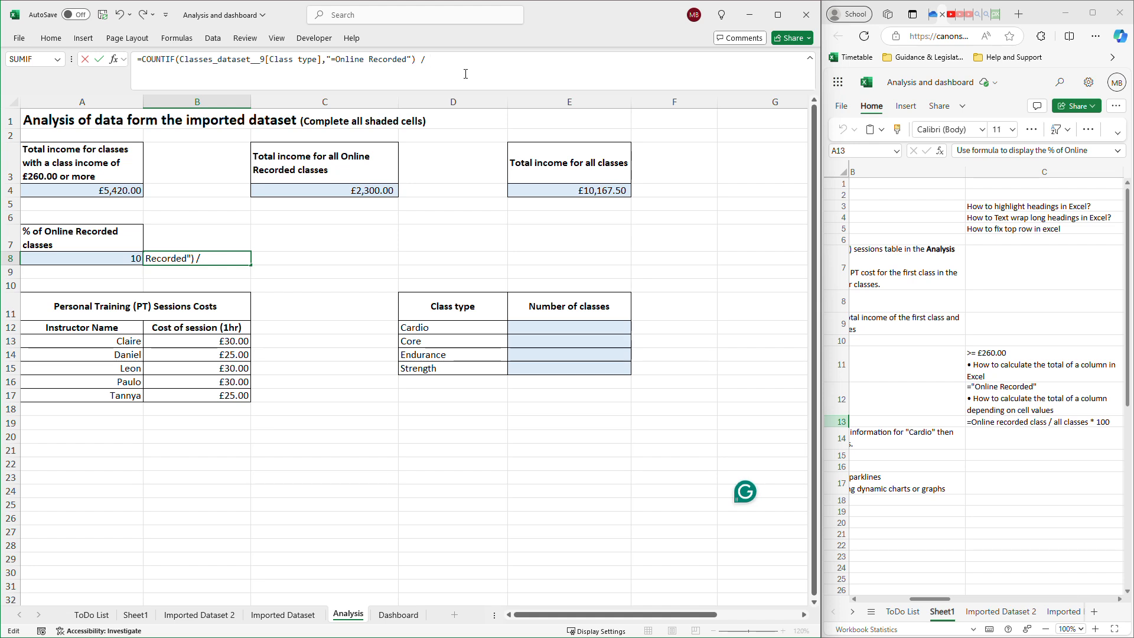
text(Counm)
key(BackSpace)
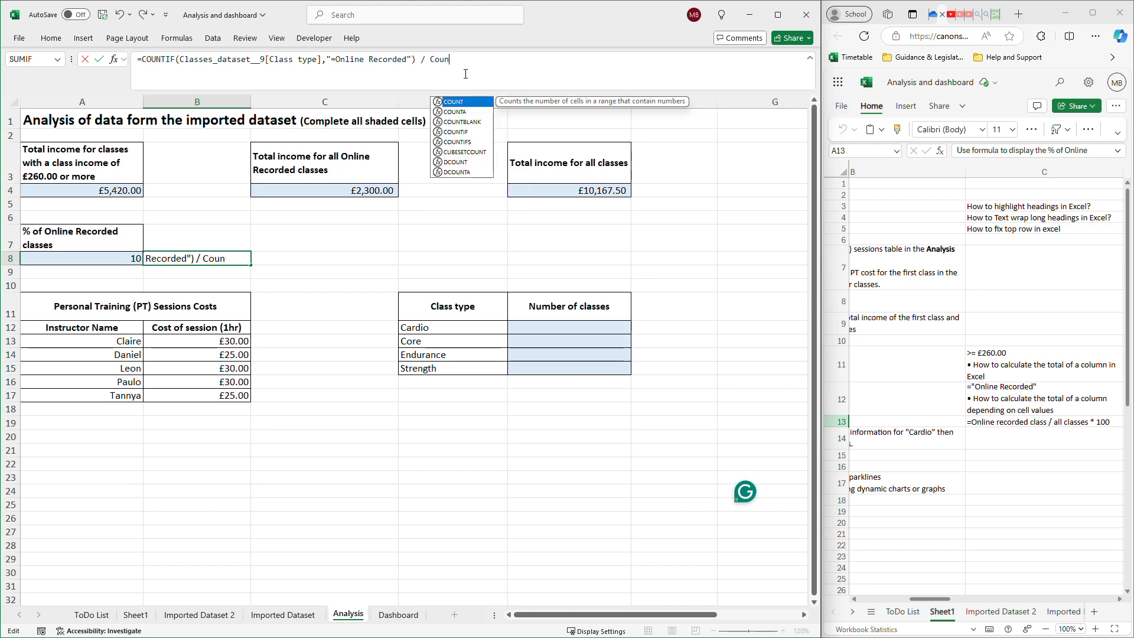
double_click(456, 112)
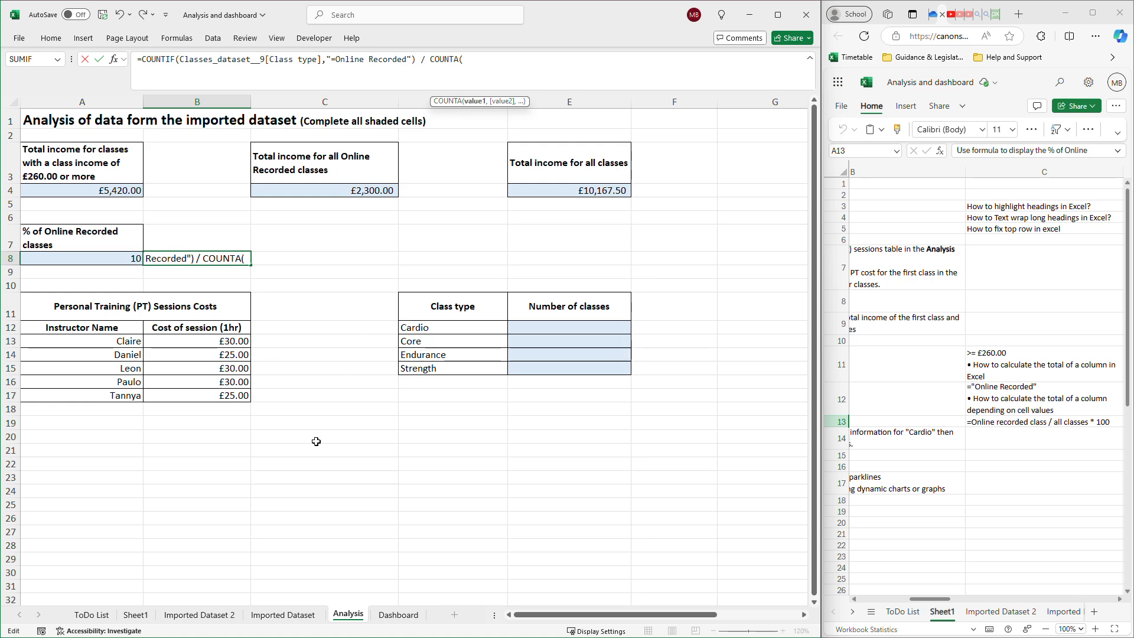
click(196, 615)
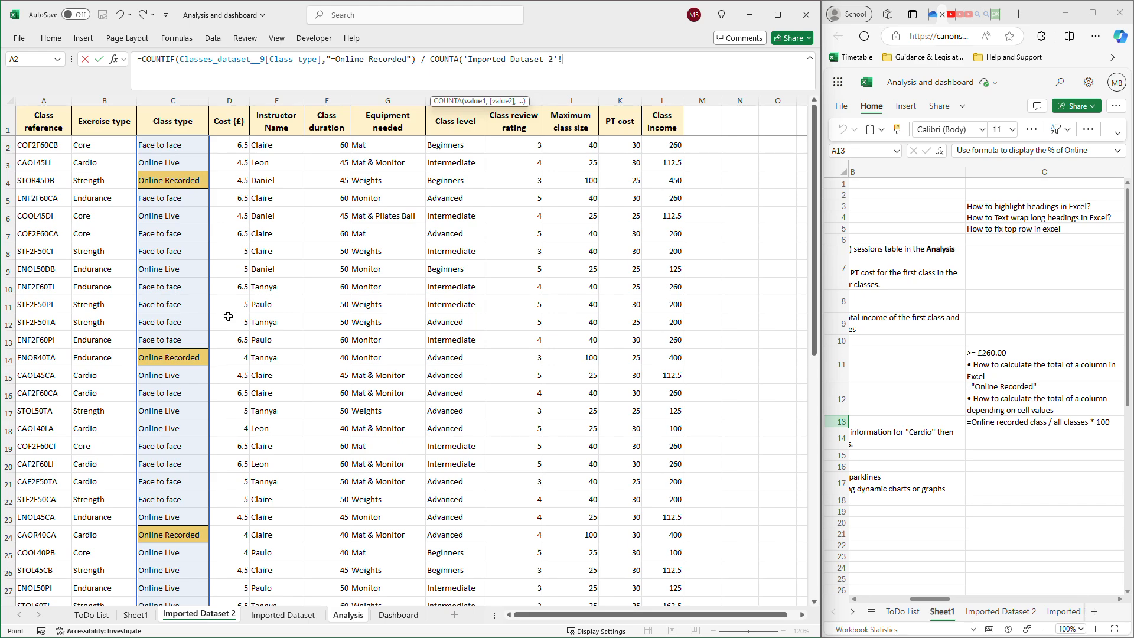
drag(177, 145, 159, 576)
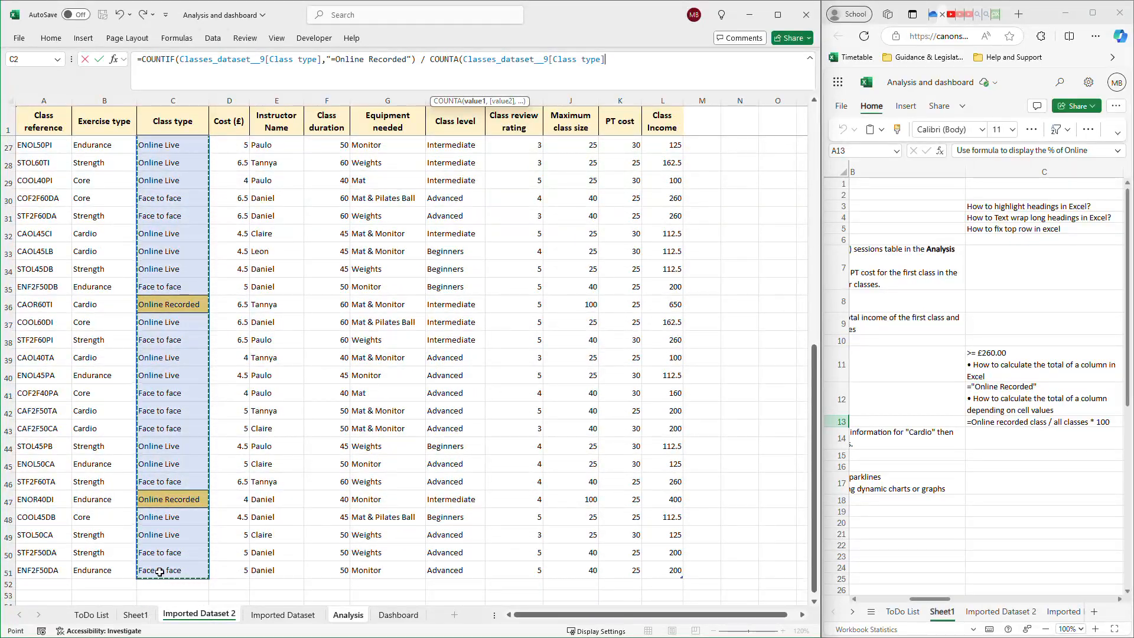
scroll(201, 458, up, 6)
scroll(201, 451, up, 3)
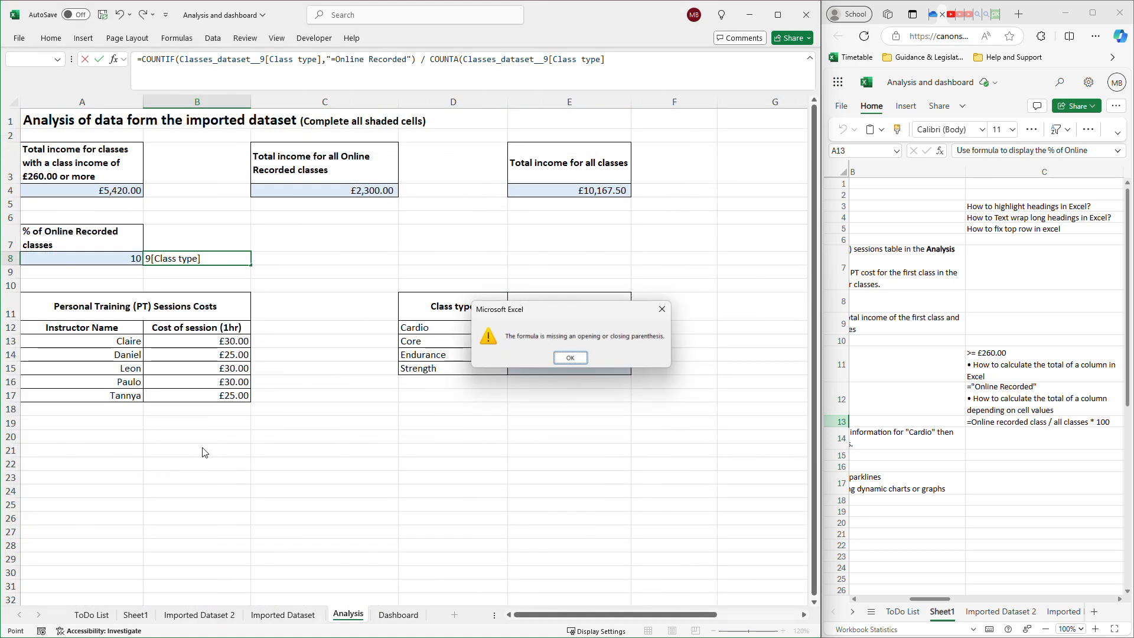
click(569, 359)
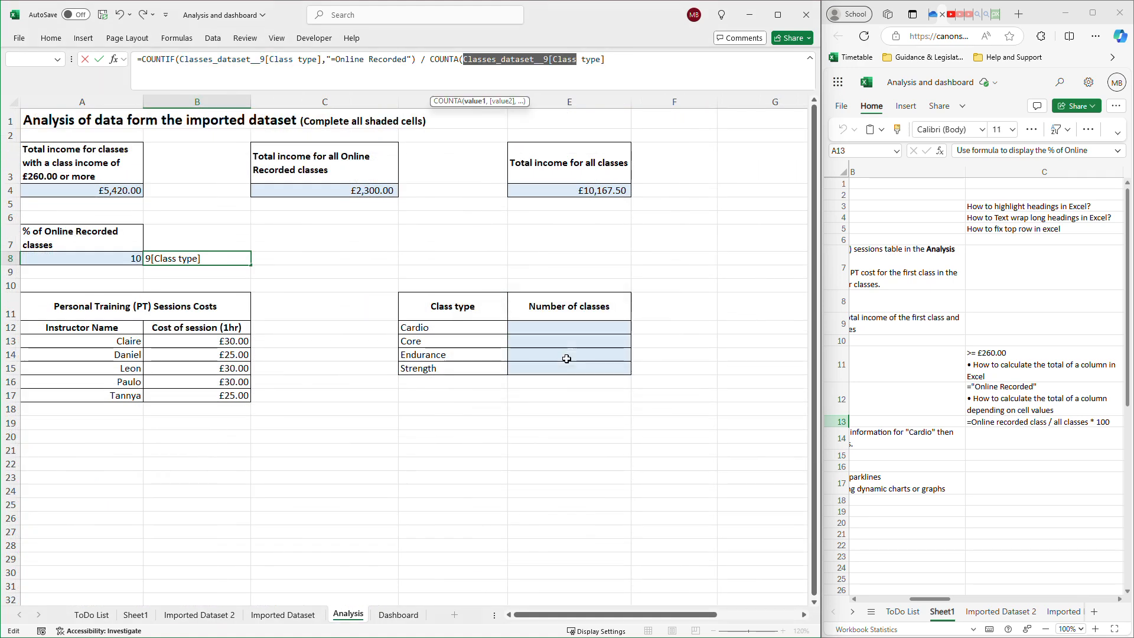
Close the COUNTA bracket in the B8 formula, multiply the result by 100 and enter the formula.
click(611, 61)
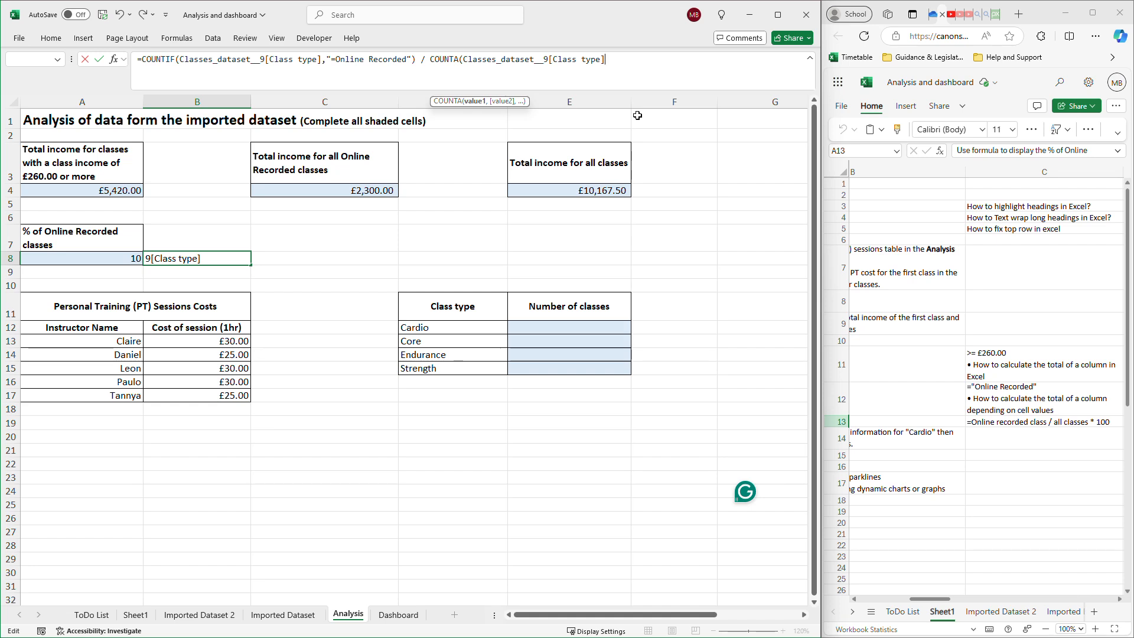
text())
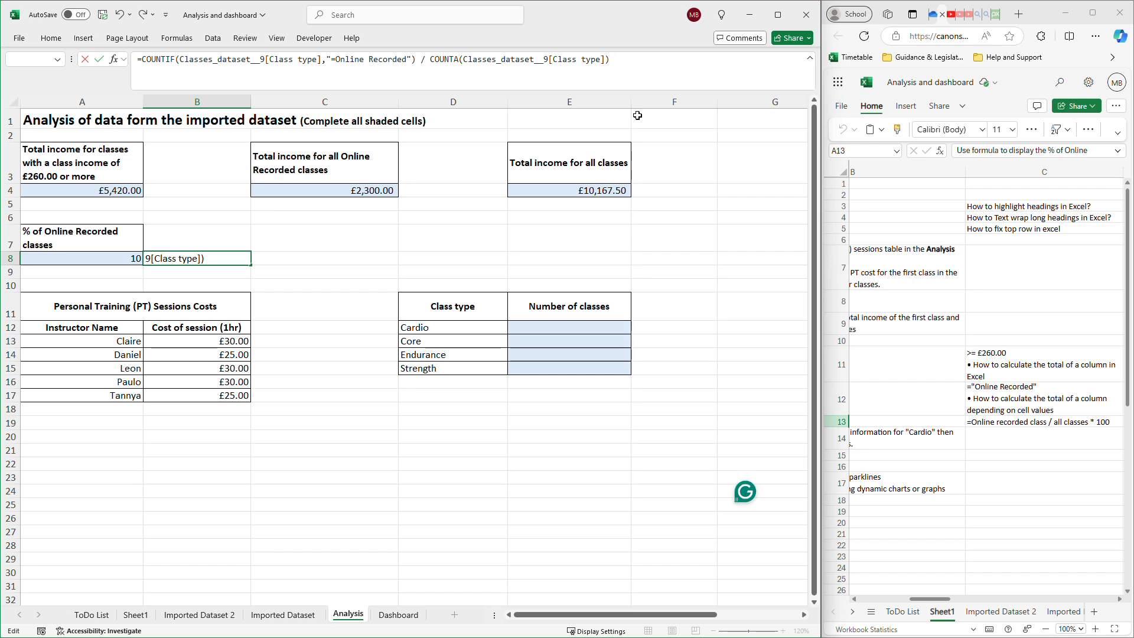
text( * 100)
drag(416, 60, 142, 76)
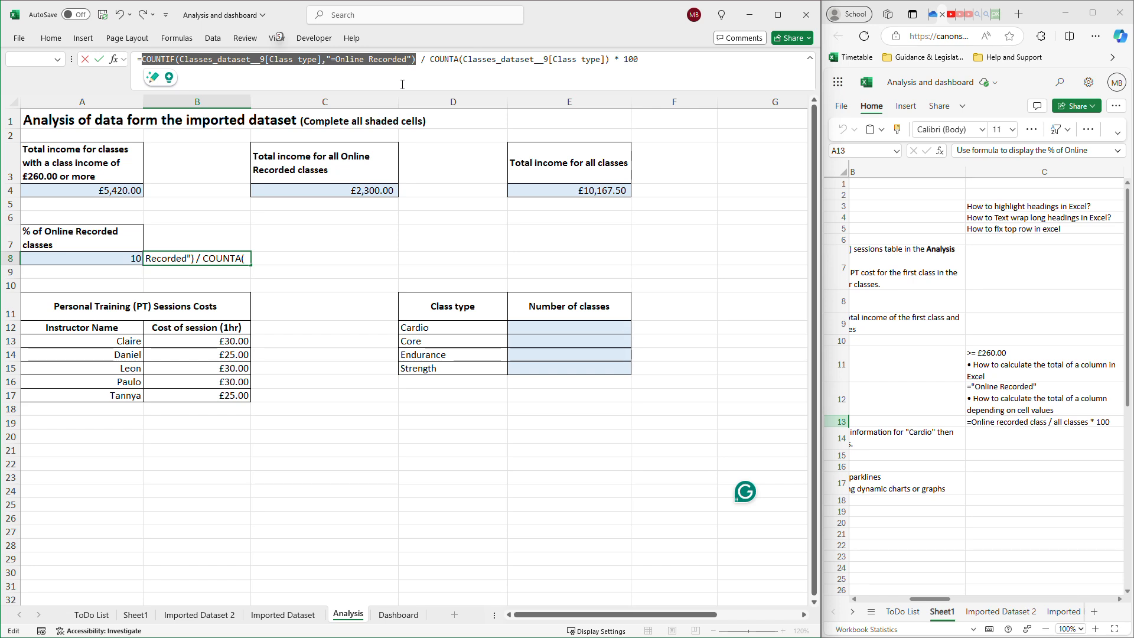
click(543, 73)
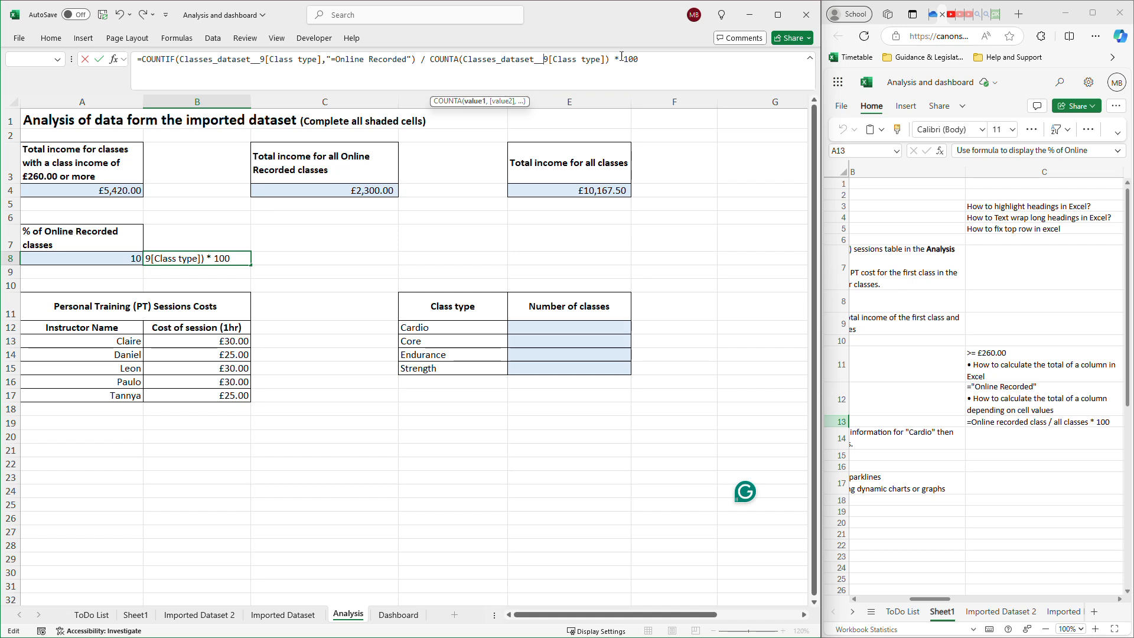
drag(612, 61, 442, 57)
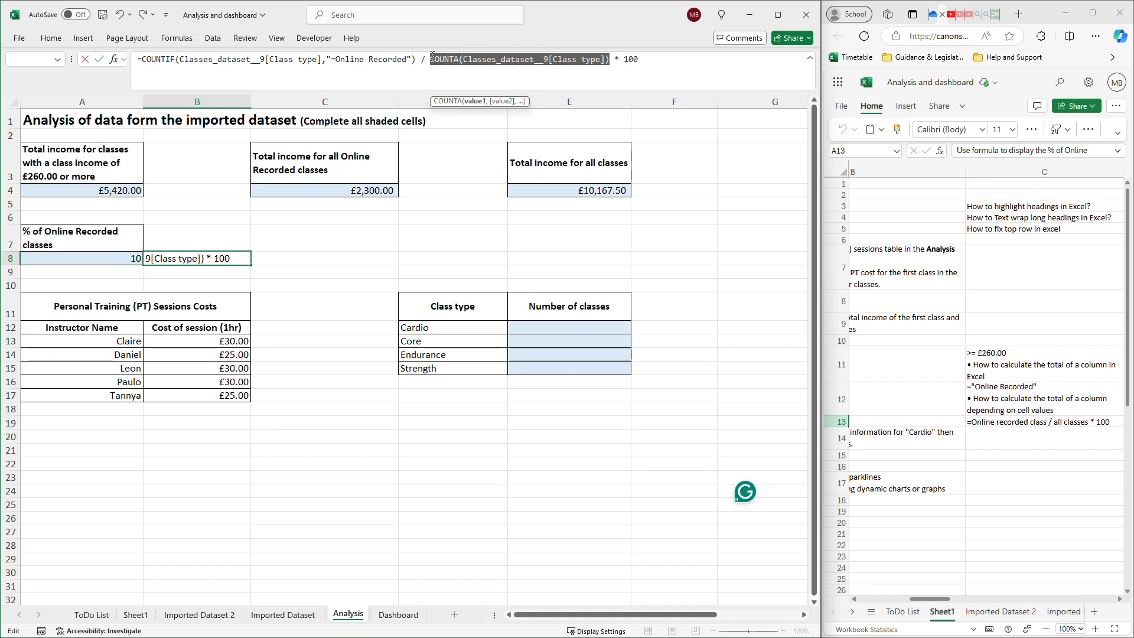
click(647, 64)
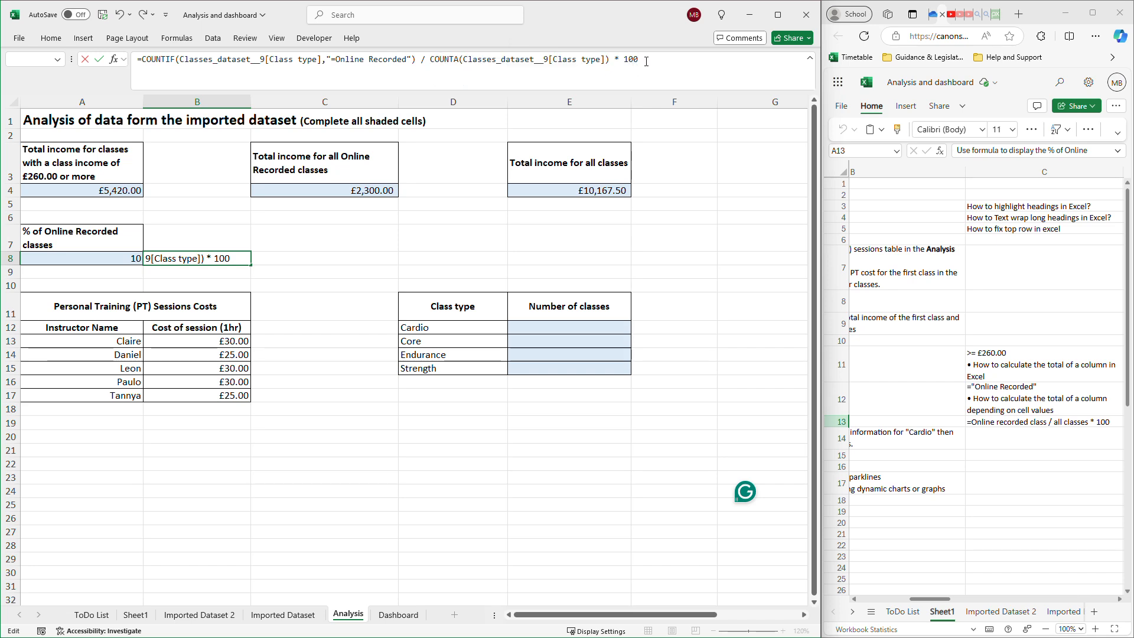
key(Return)
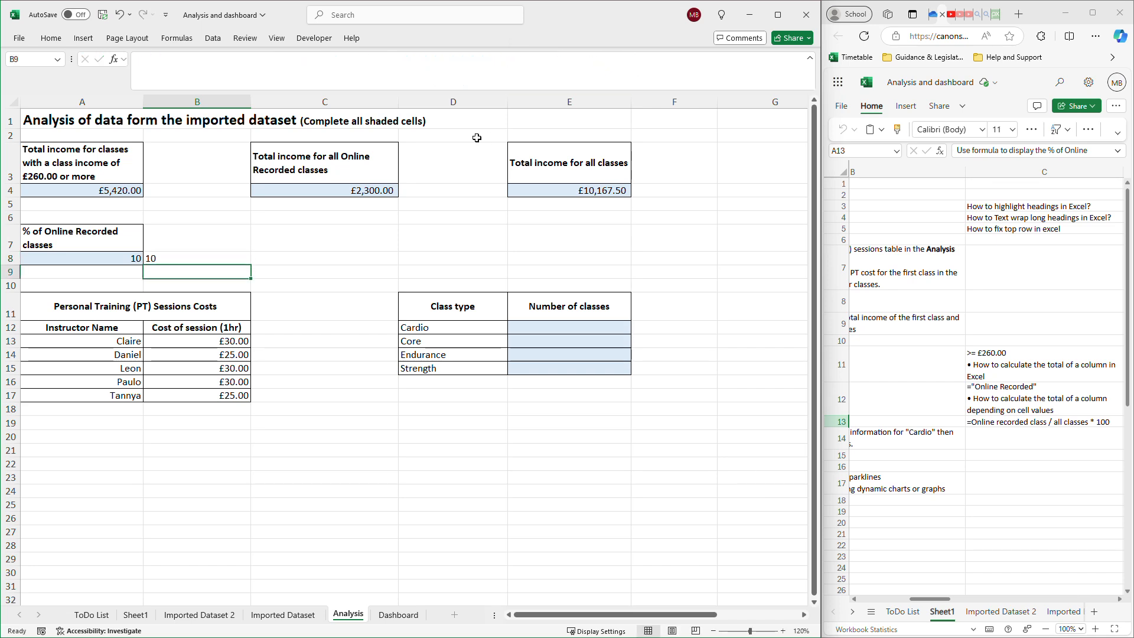
Move the complete percentage formula from B8 into A8, overwriting the hard-coded formula there and leaving B8 empty.
click(186, 261)
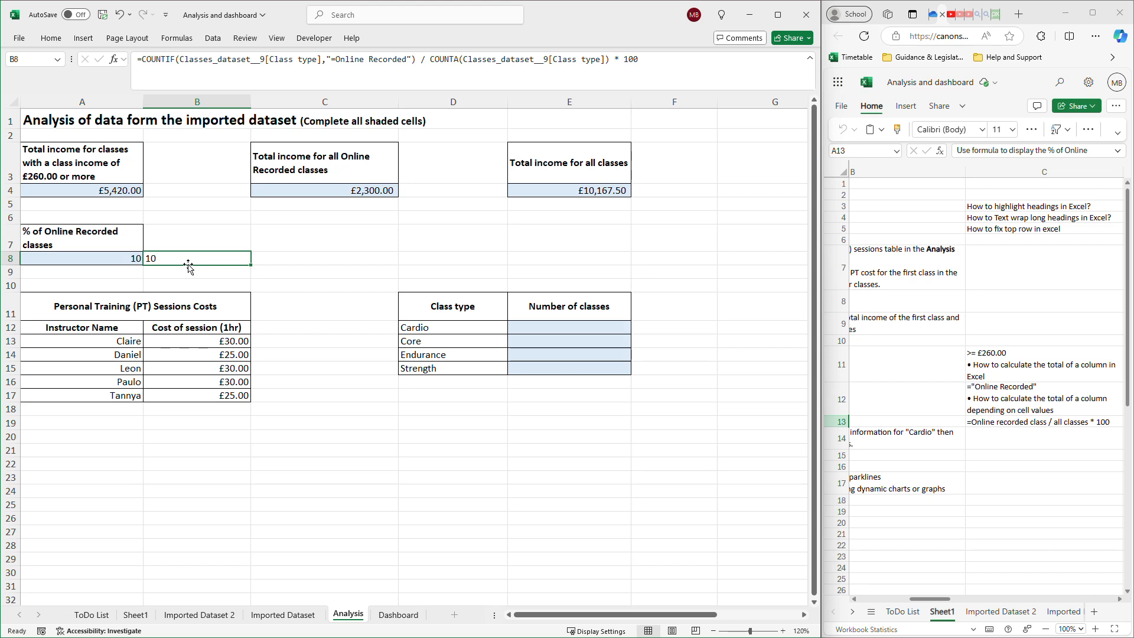
click(648, 59)
drag(648, 59, 136, 63)
key(ctrl+c)
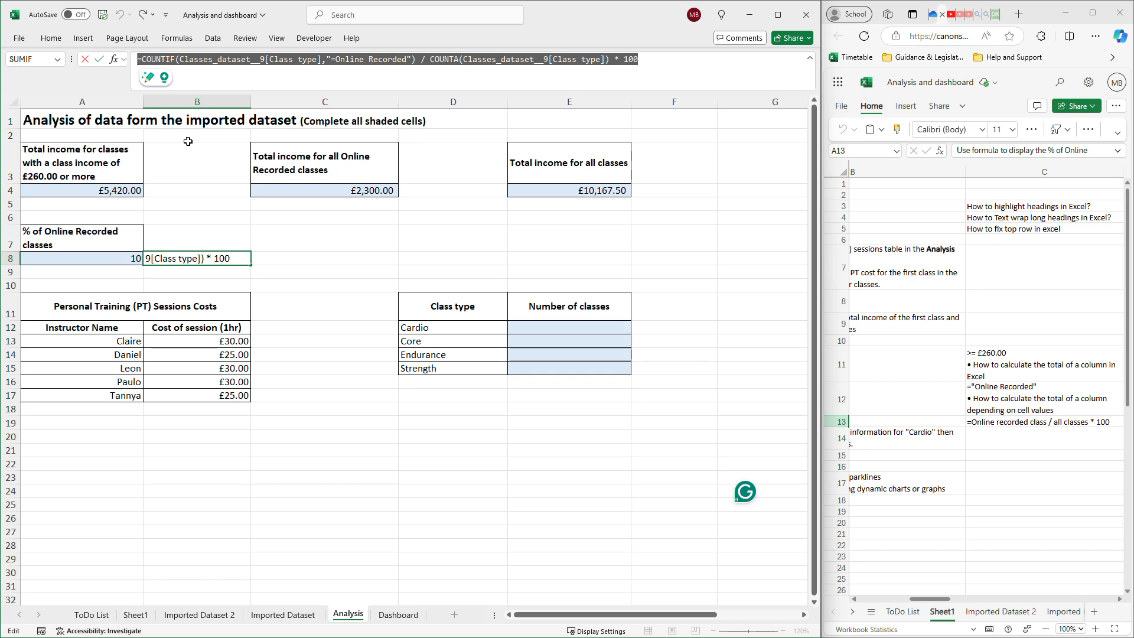
key(BackSpace)
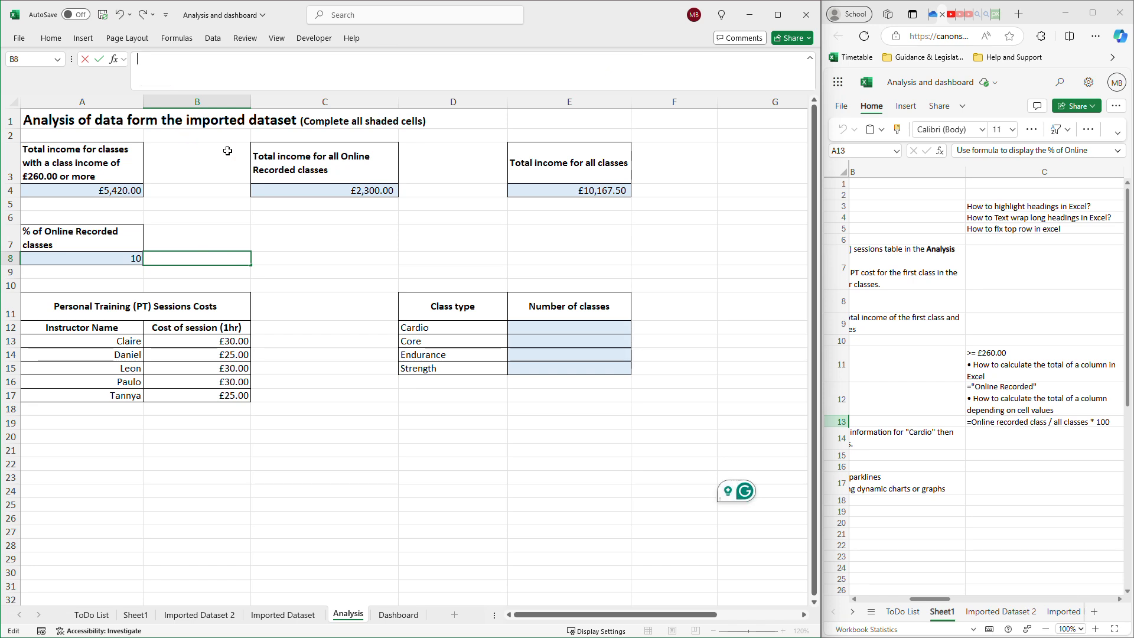
click(120, 260)
click(189, 59)
drag(189, 59, 123, 58)
key(ctrl+v)
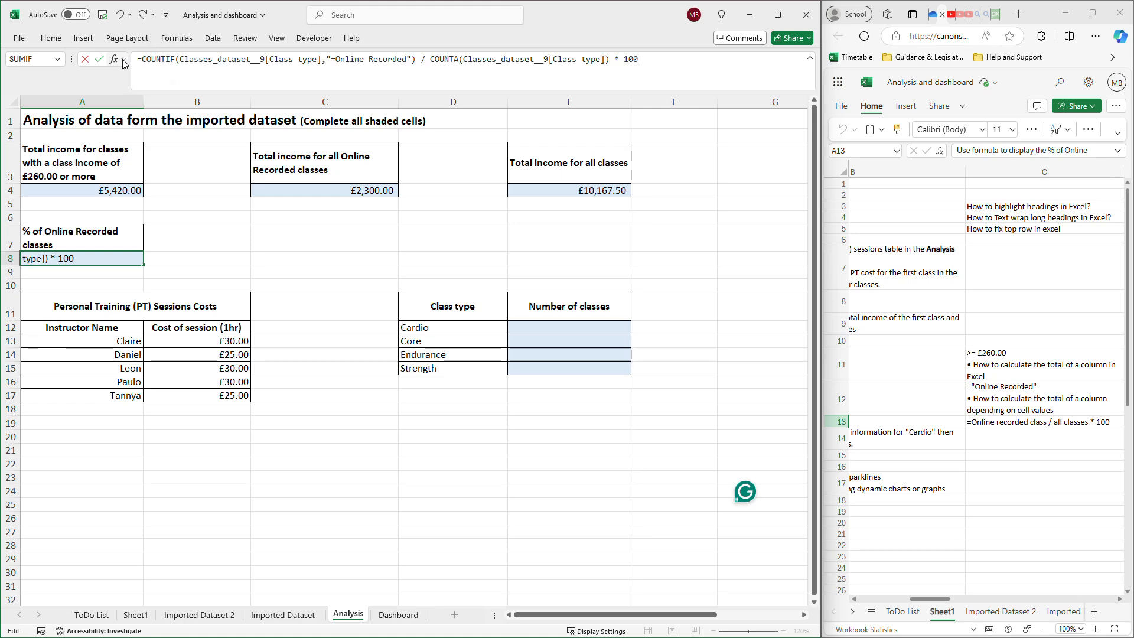
key(Return)
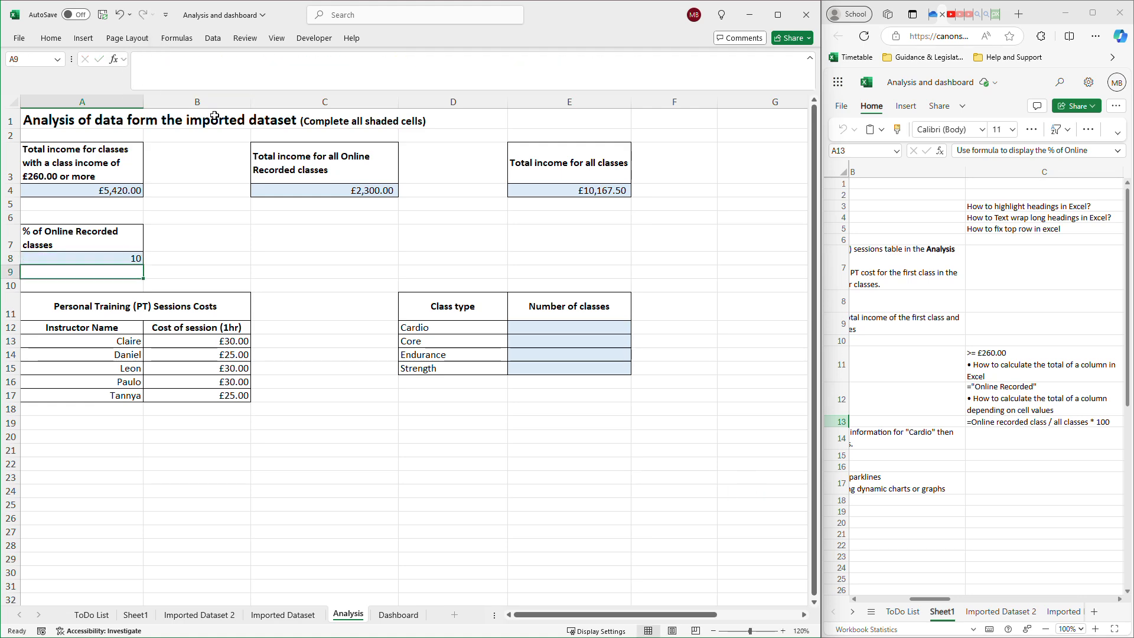
click(121, 260)
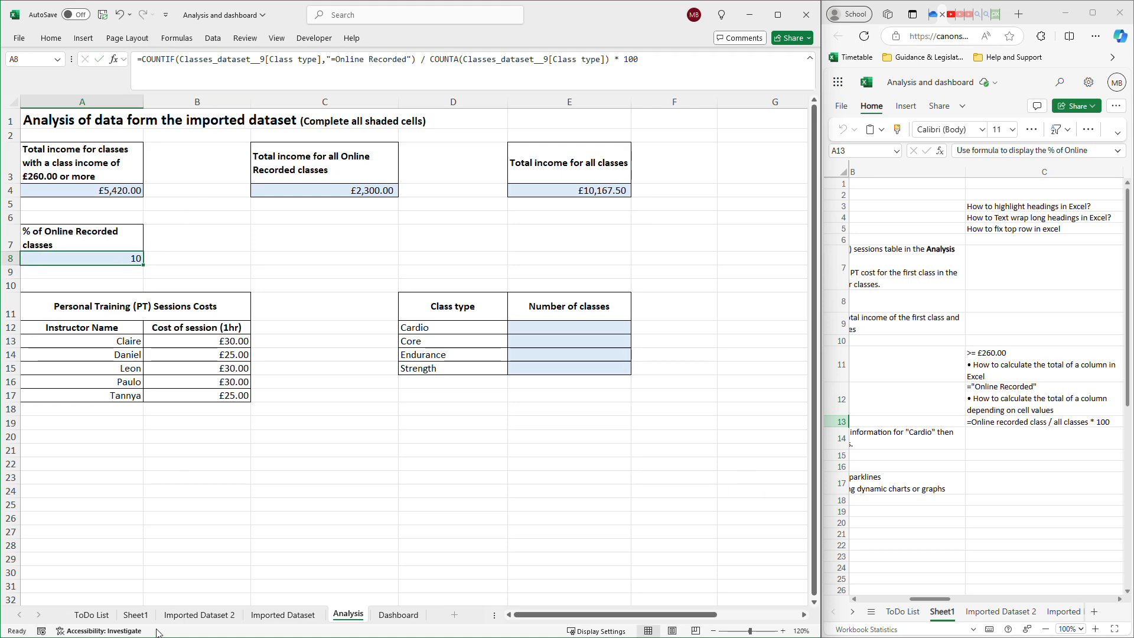
Extend the Imported Dataset 2 table by one row and paste a copy of row 51 into row 52.
click(187, 622)
scroll(328, 489, down, 13)
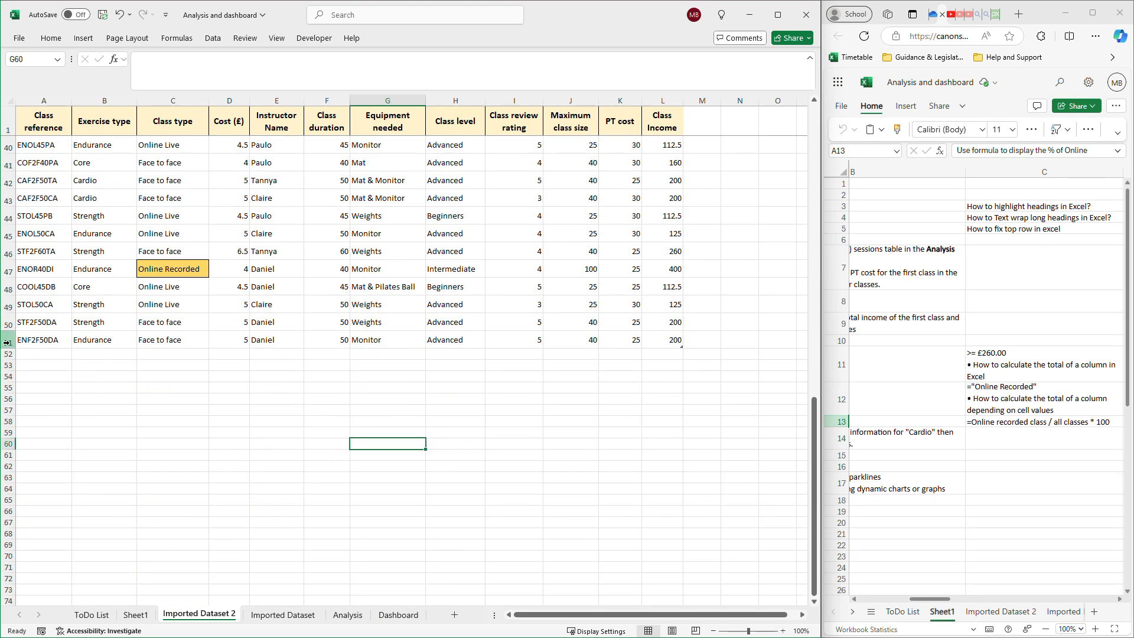
click(7, 342)
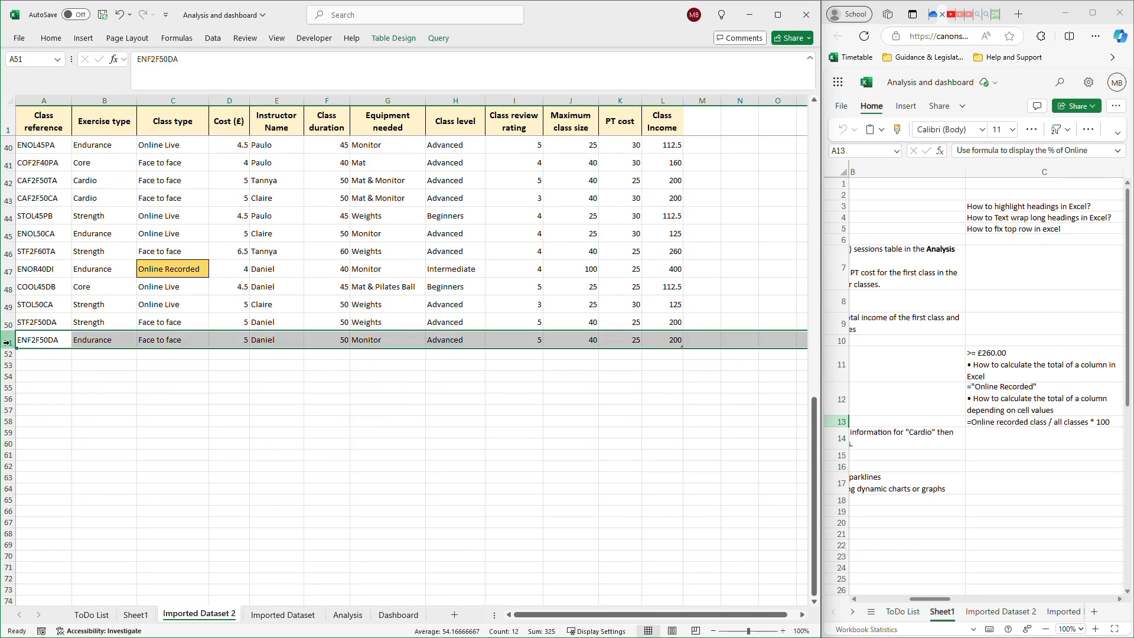
key(ctrl+c)
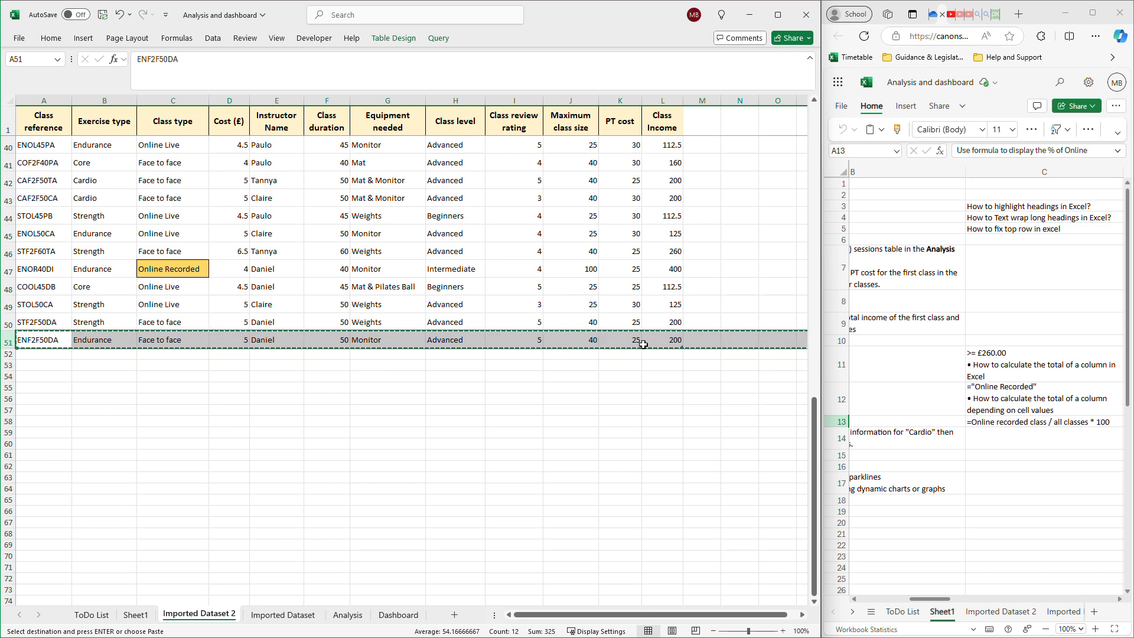
drag(684, 349, 682, 358)
click(9, 354)
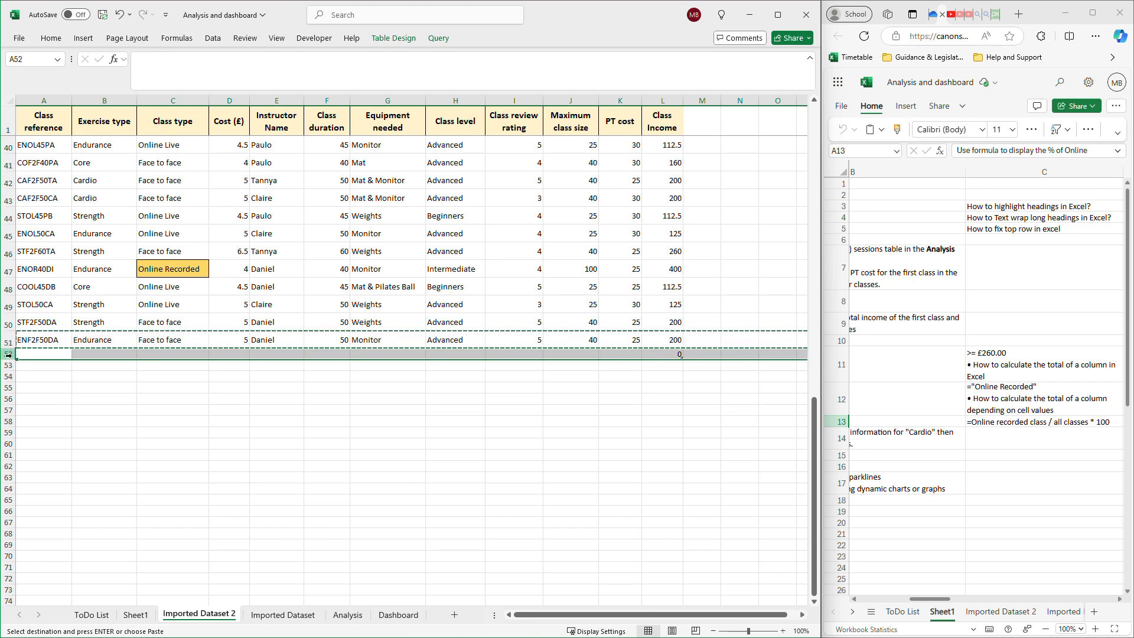
key(ctrl+v)
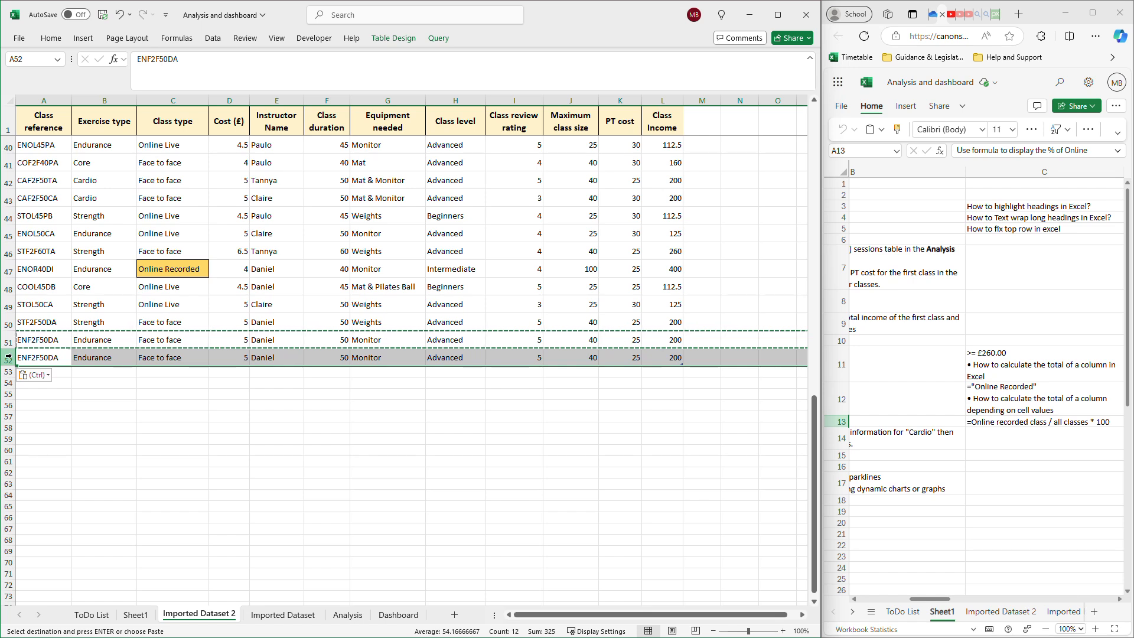
Change the Class type of the new class in row 52 to Online Recorded.
click(161, 358)
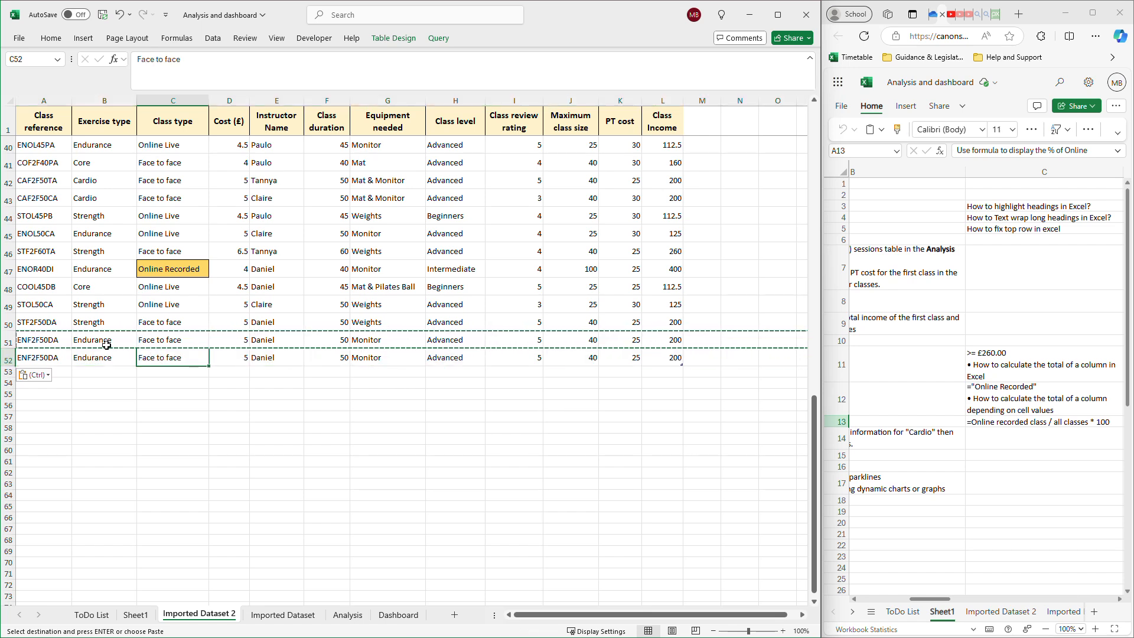
key(Escape)
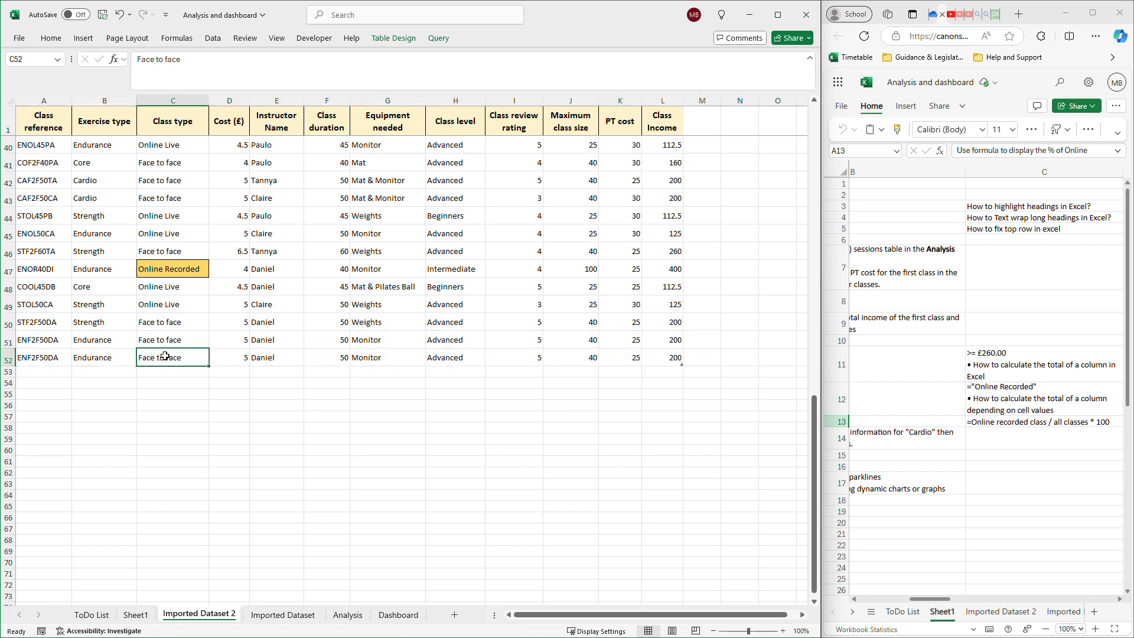
double_click(165, 356)
drag(195, 357, 125, 362)
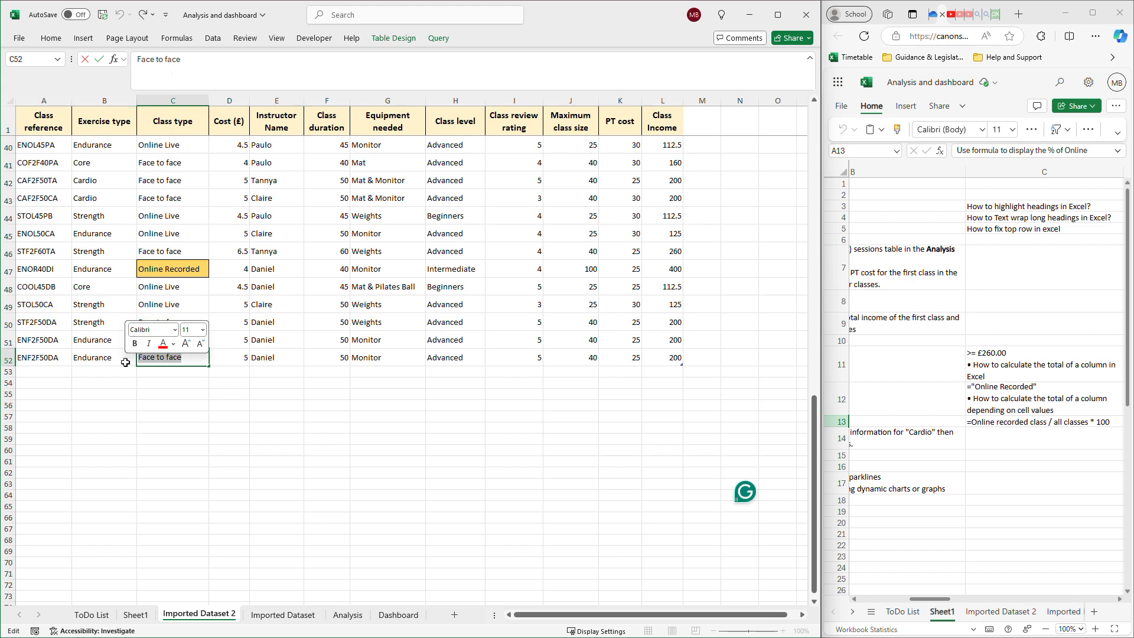
text(Online)
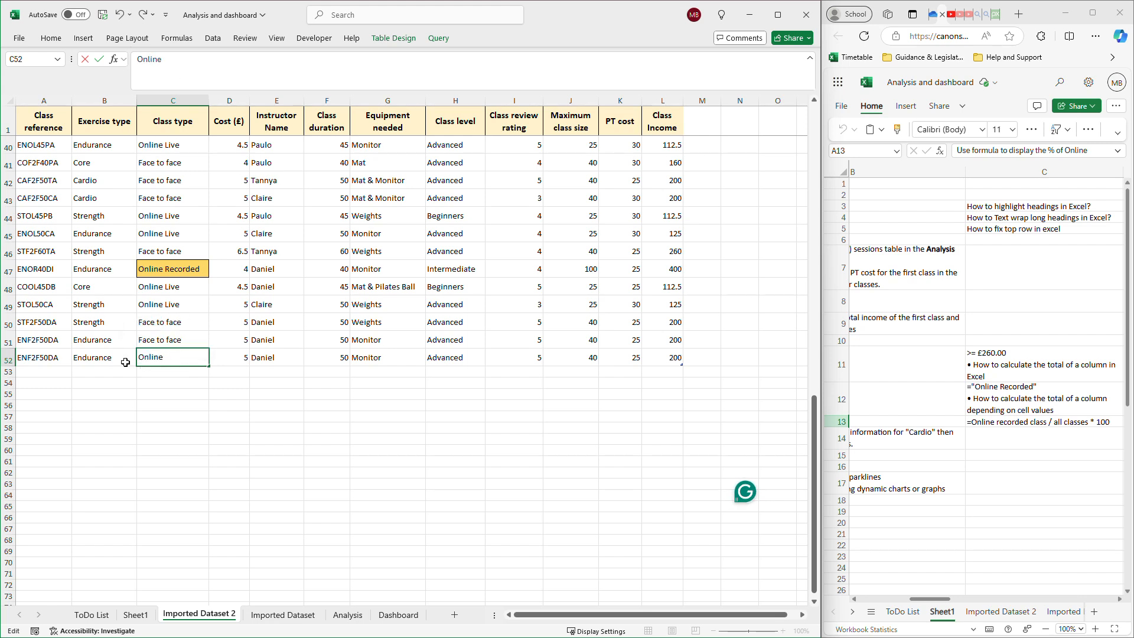
text( Recorded)
click(571, 358)
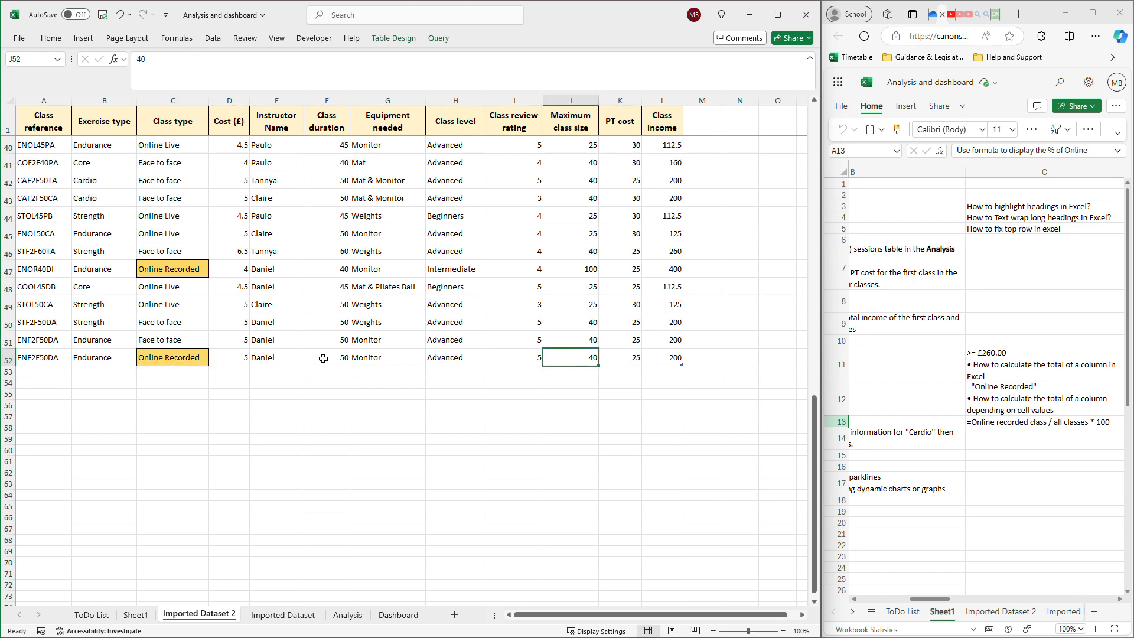
Set the Cost of the class in row 52 to 15 and check the recalculated figures on the Analysis sheet.
click(236, 356)
double_click(236, 358)
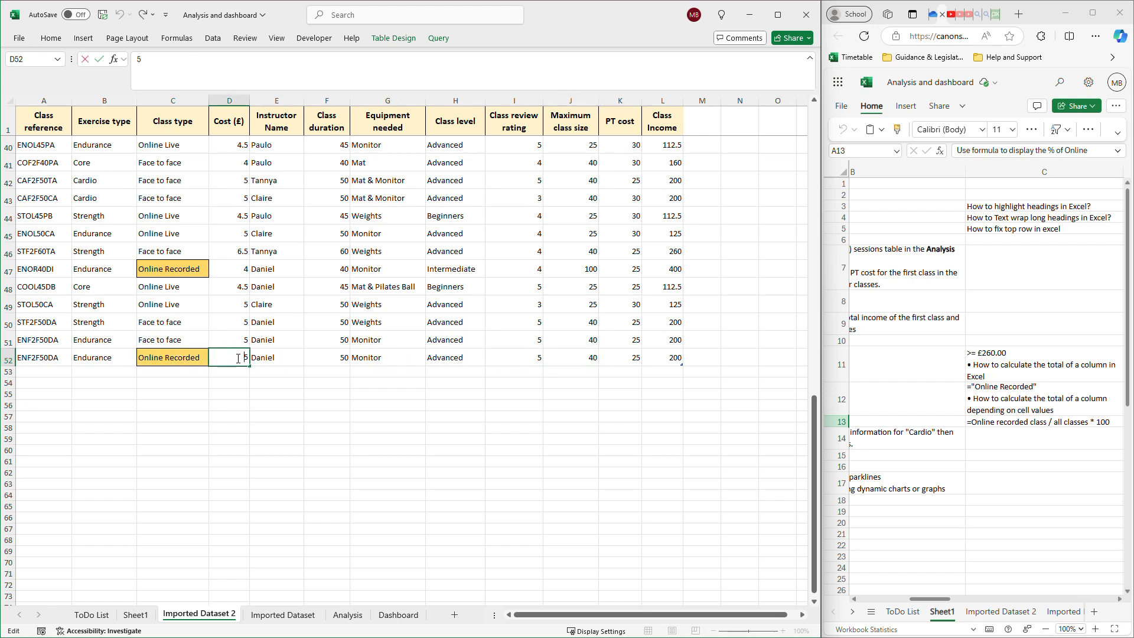
text(1)
key(ctrl+Return)
key(Return)
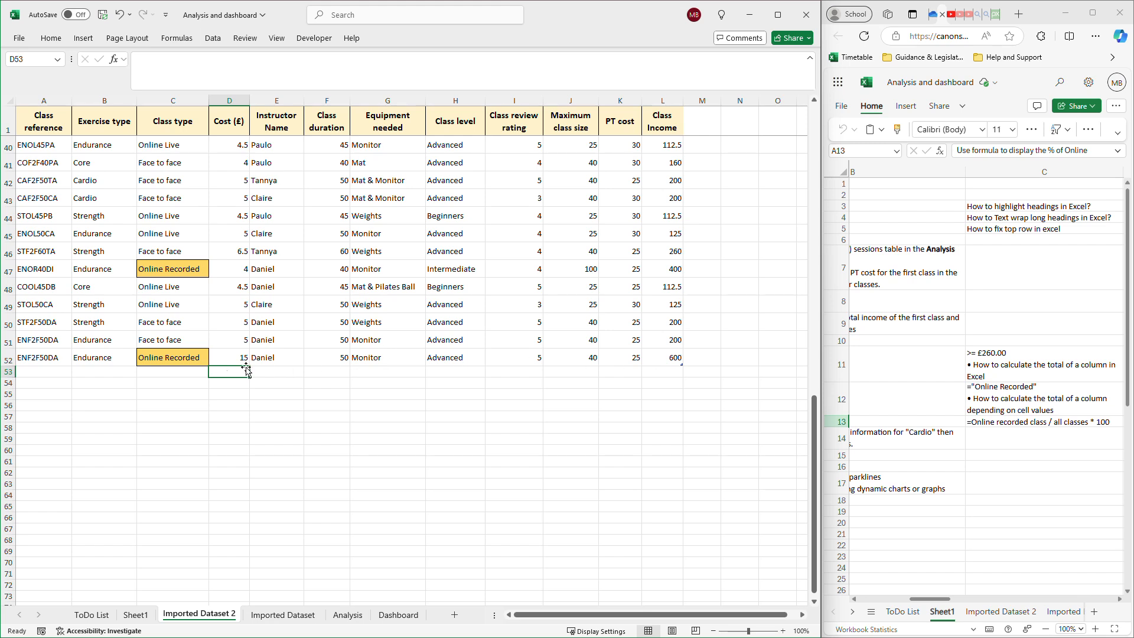
click(195, 361)
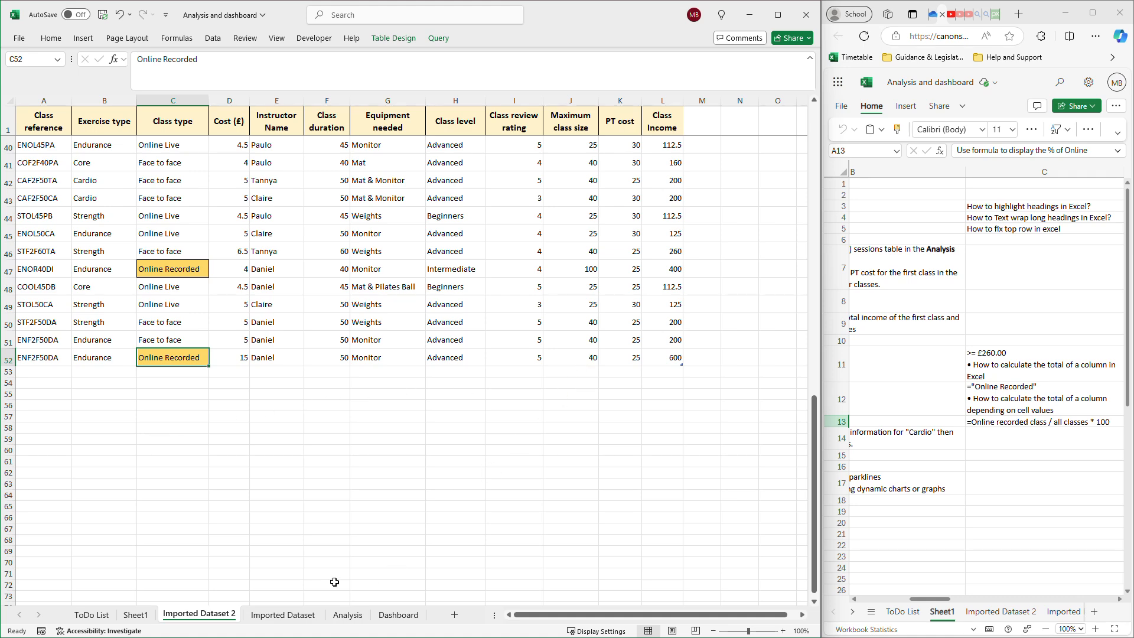
click(348, 615)
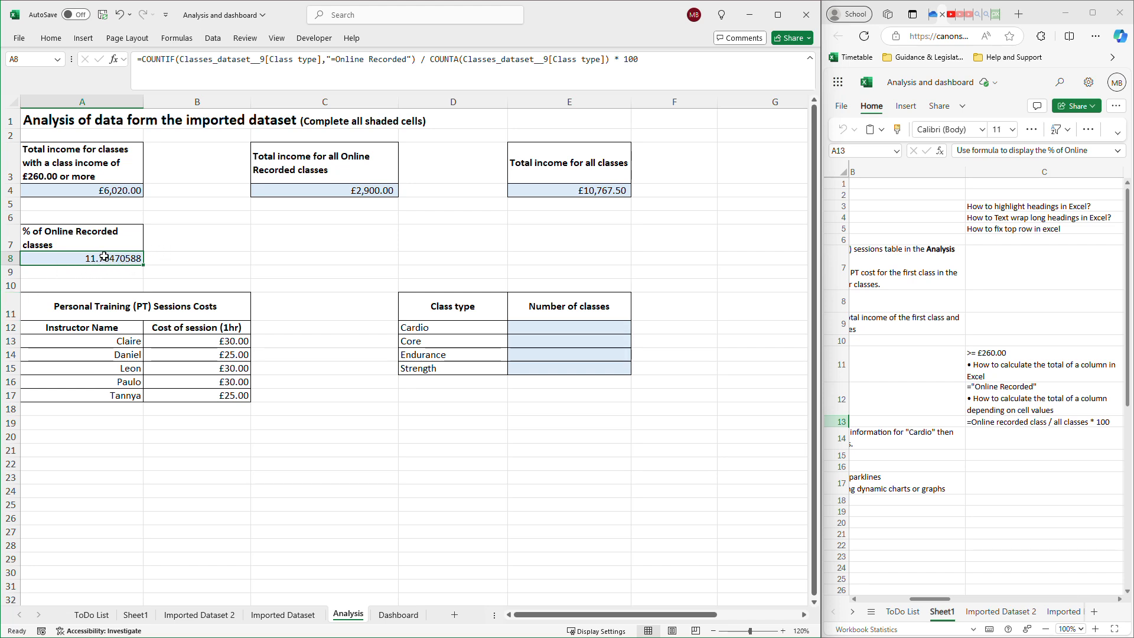
Reduce the Online Recorded percentage in A8 of the Analysis sheet to two decimal places.
click(51, 38)
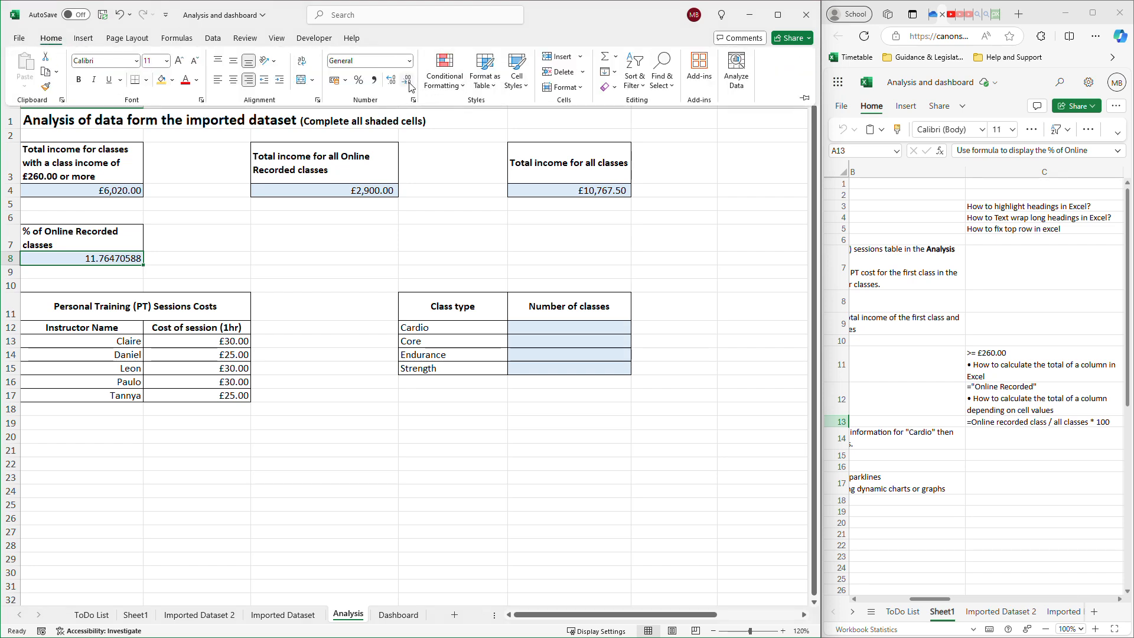
click(409, 83)
click(410, 87)
click(410, 86)
click(410, 86)
click(410, 86)
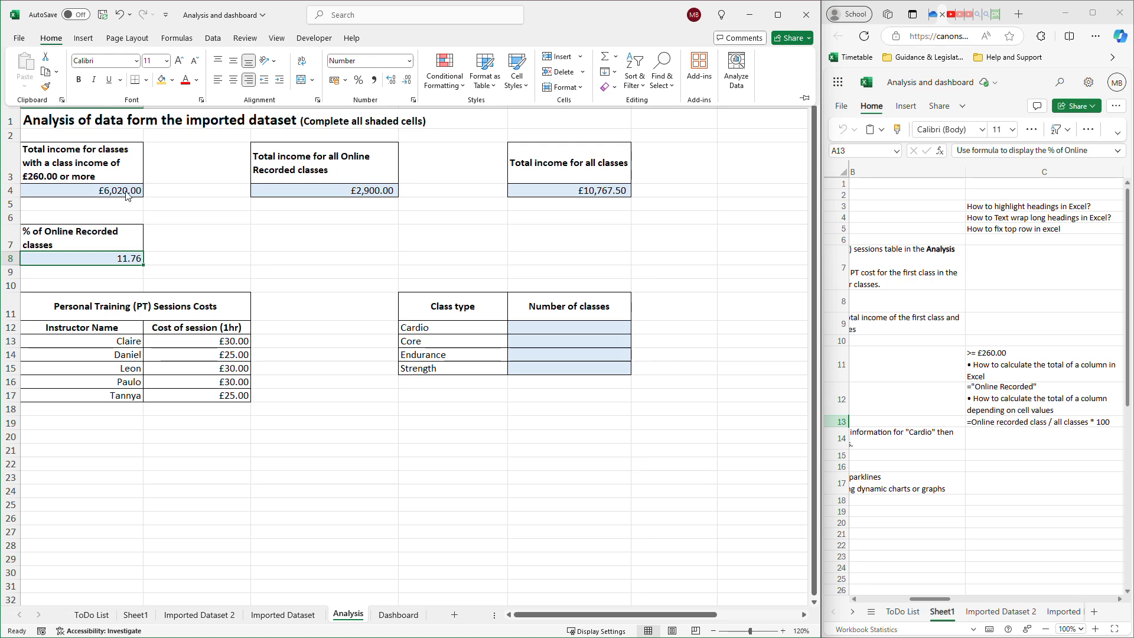
Delete the test class in row 52 of Imported Dataset 2 and check the recalculated figures on the Analysis sheet.
click(206, 615)
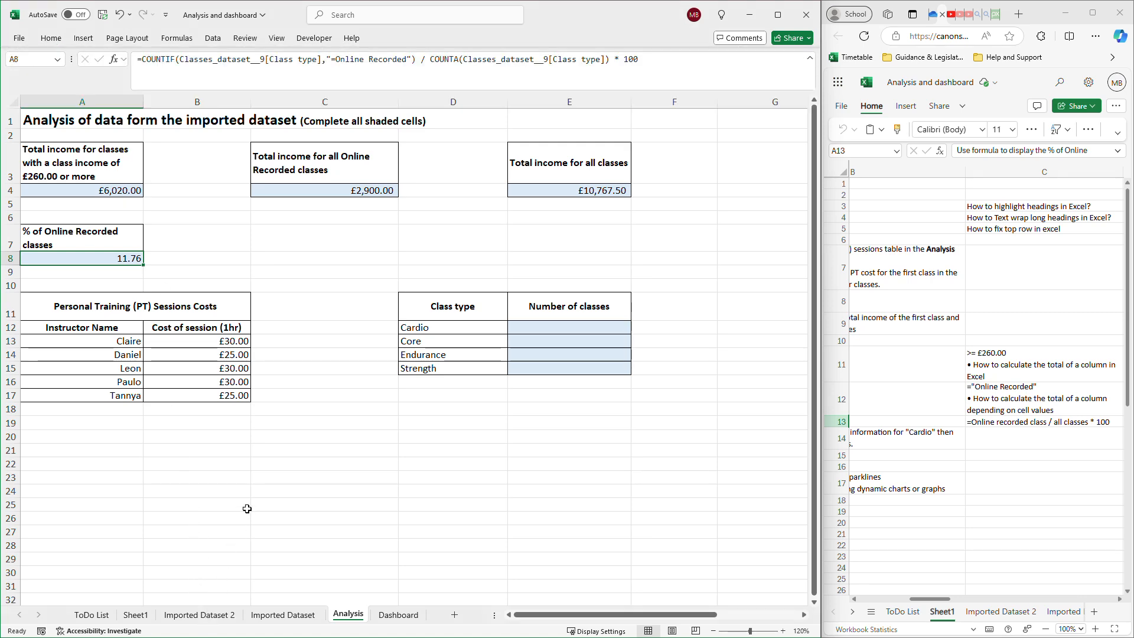
click(214, 615)
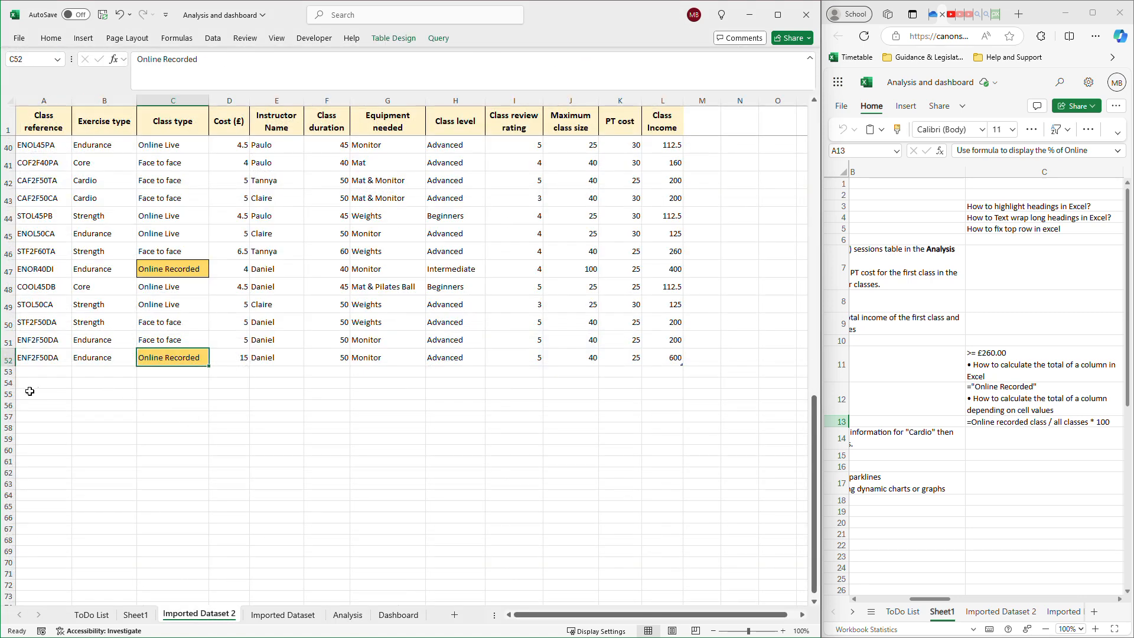
click(7, 357)
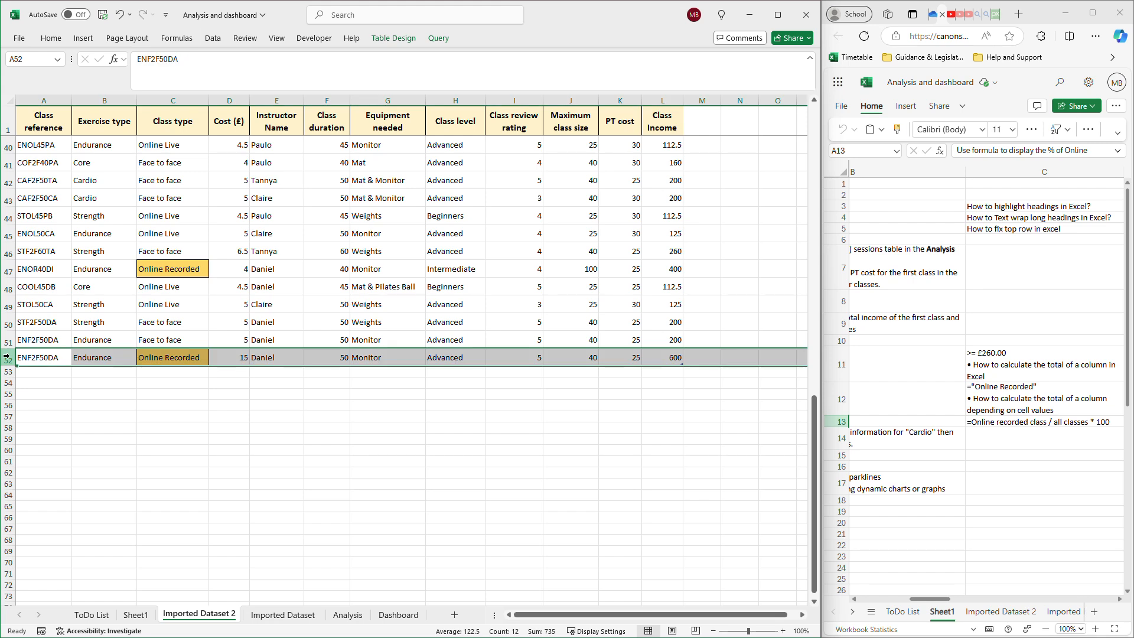
right_click(7, 358)
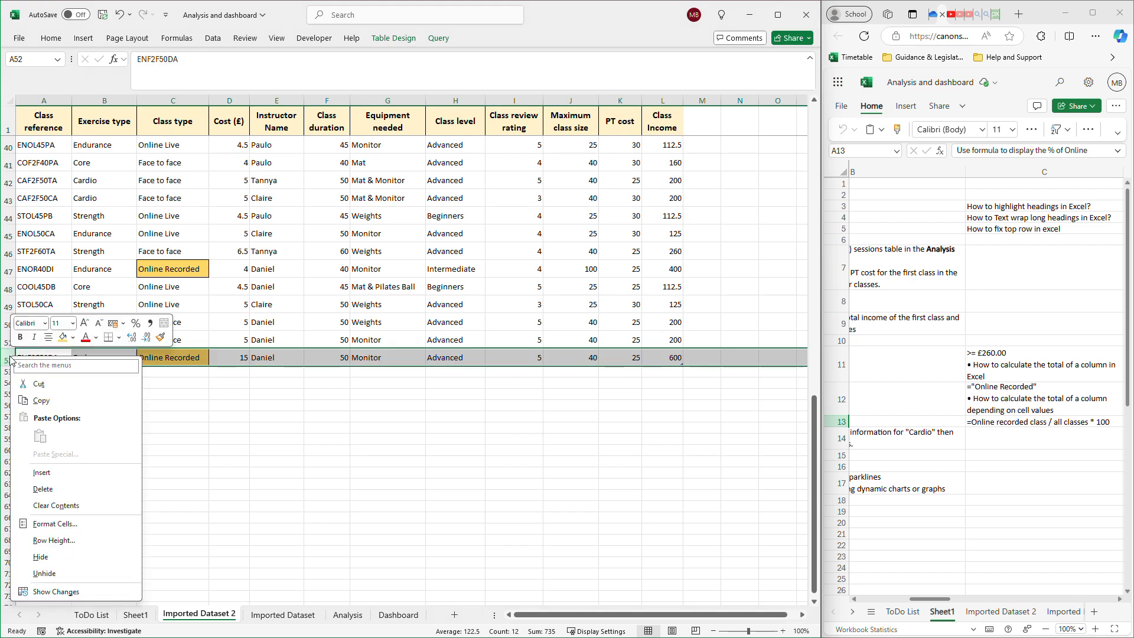
click(53, 489)
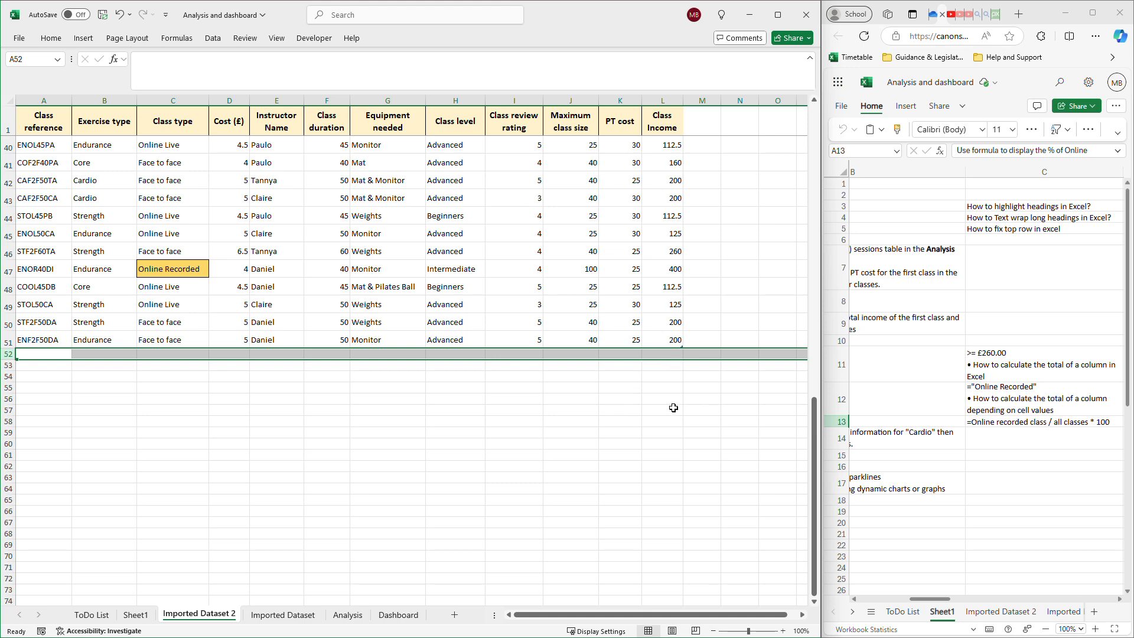
click(348, 614)
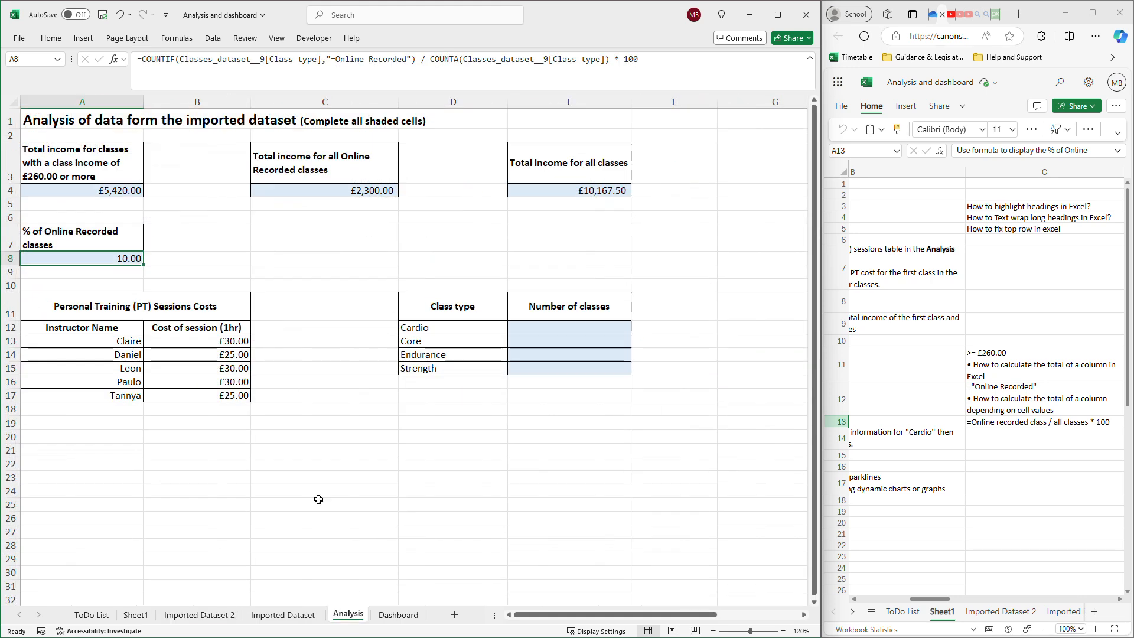